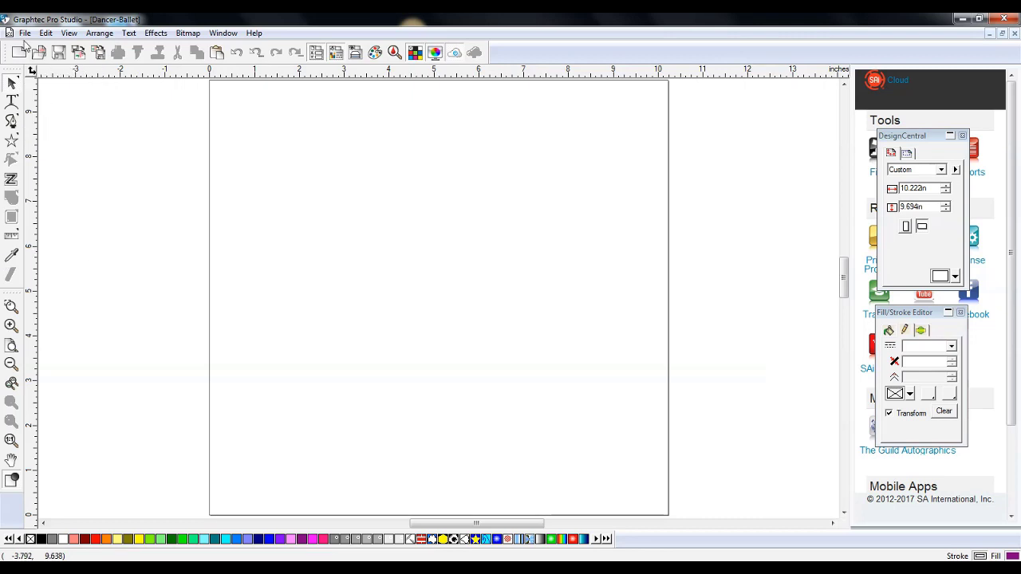
Switch the workspace layout to Adobe
{"action": "left_click", "coordinate": [25, 33]}
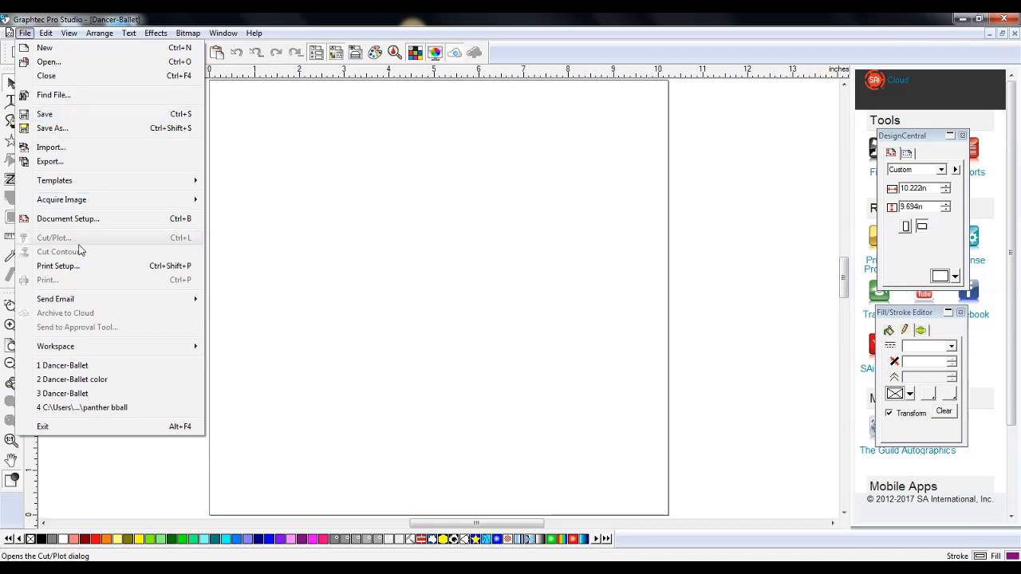
{"action": "mouse_move", "coordinate": [71, 346]}
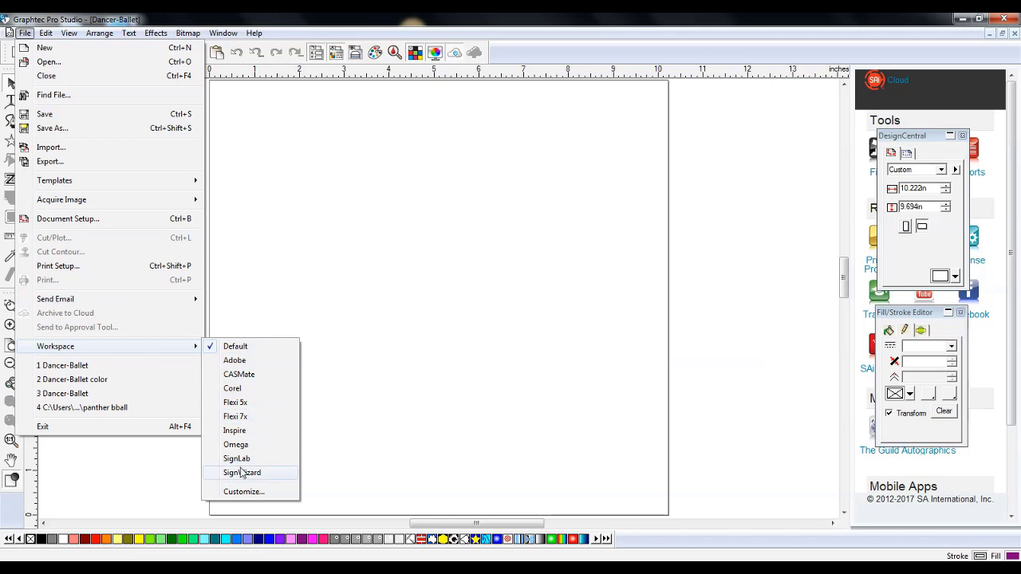
{"action": "left_click", "coordinate": [261, 366]}
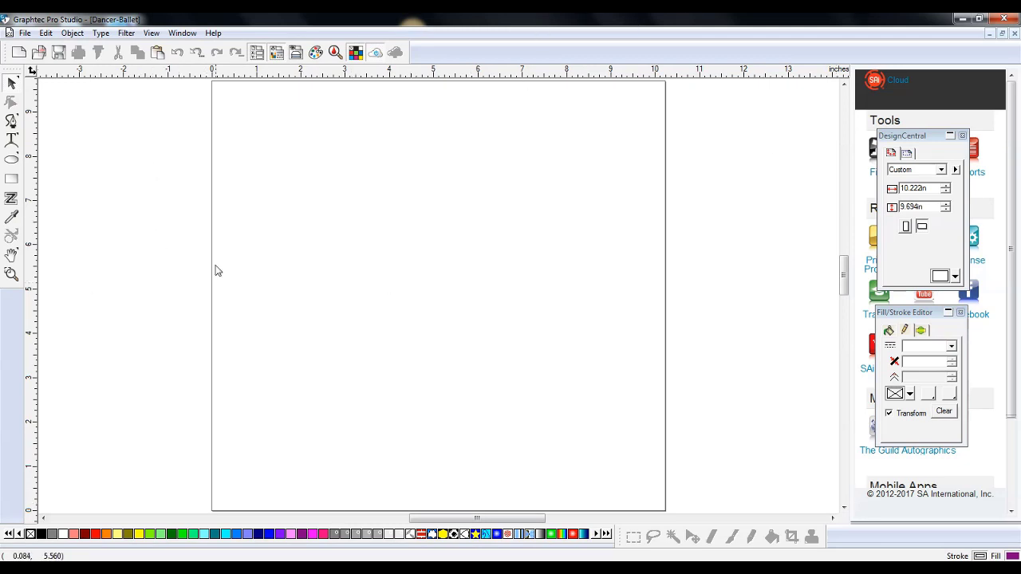
Restore the Default workspace layout
{"action": "left_click", "coordinate": [25, 34]}
{"action": "mouse_move", "coordinate": [191, 360]}
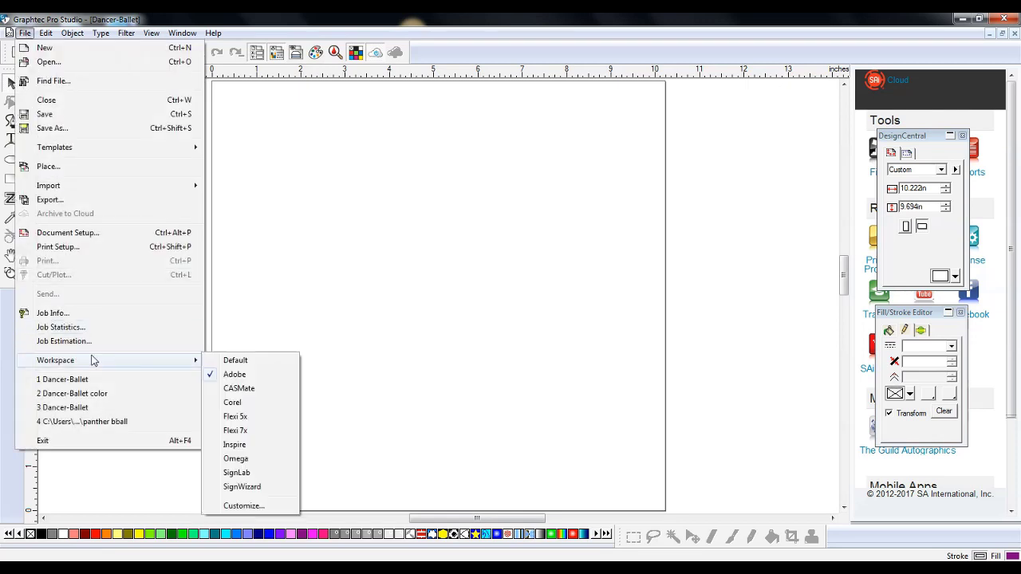
{"action": "left_click", "coordinate": [227, 362]}
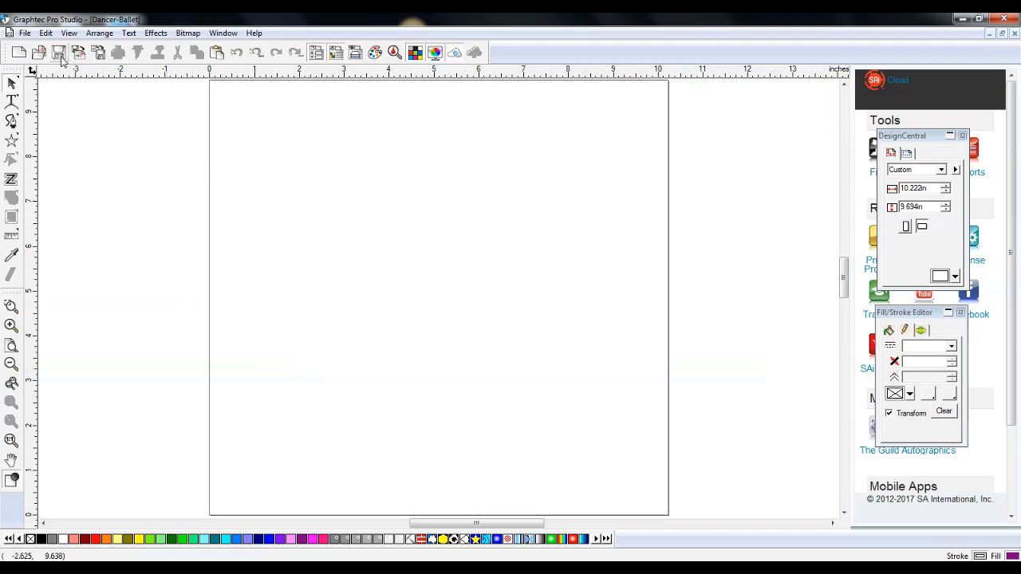
Show the Text Create toolbar and dock it beside the standard toolbar above the drawing area
{"action": "right_click", "coordinate": [517, 59]}
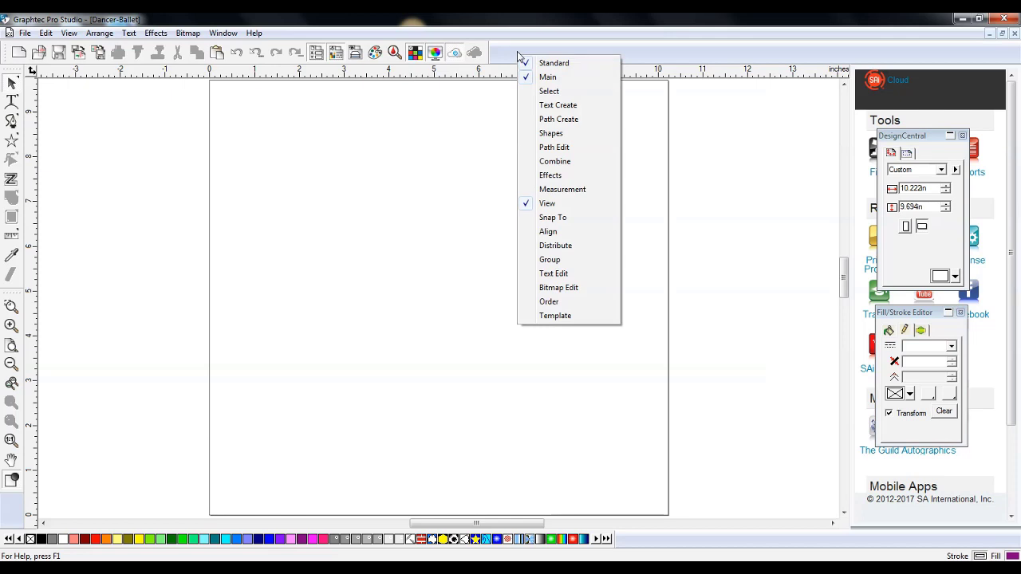
{"action": "left_click", "coordinate": [557, 106]}
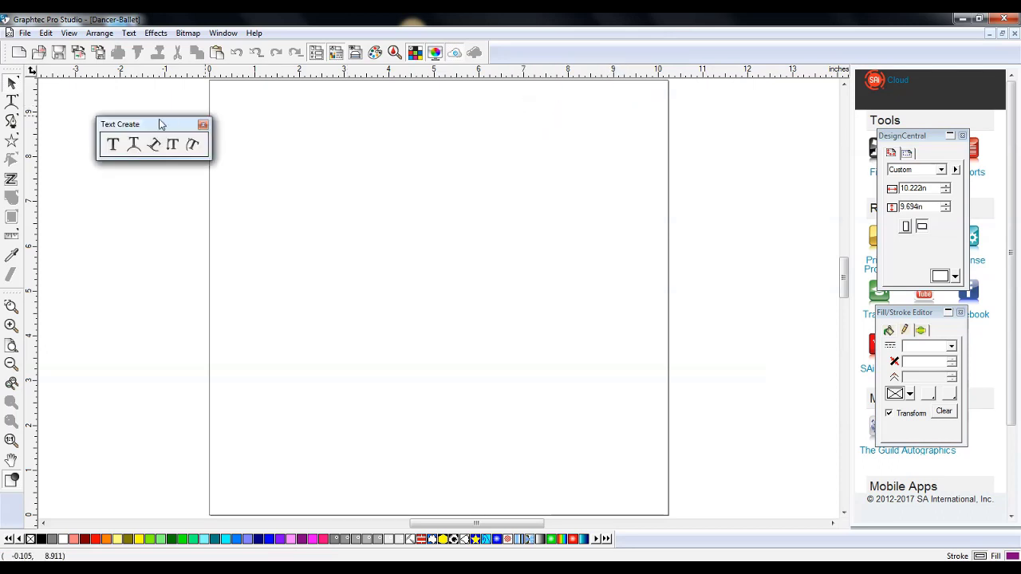
{"action": "left_click_drag", "start_coordinate": [170, 126], "coordinate": [547, 50]}
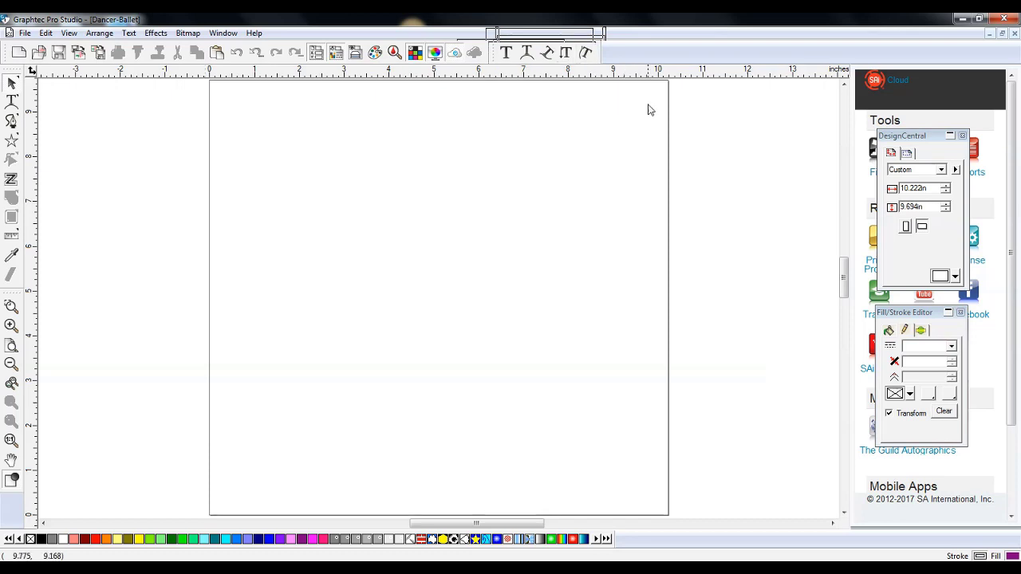
{"action": "right_click", "coordinate": [651, 50]}
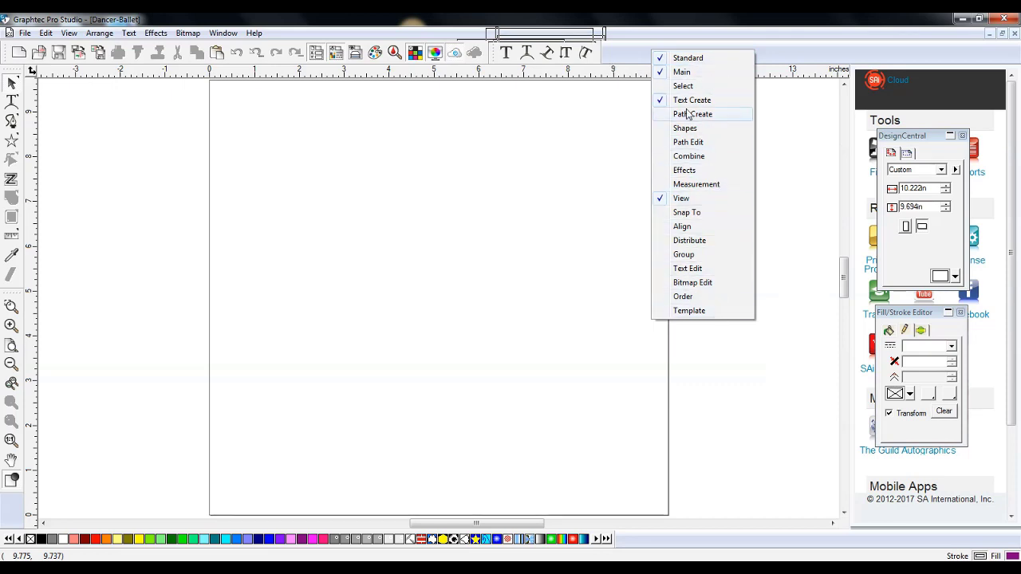
{"action": "left_click", "coordinate": [782, 276]}
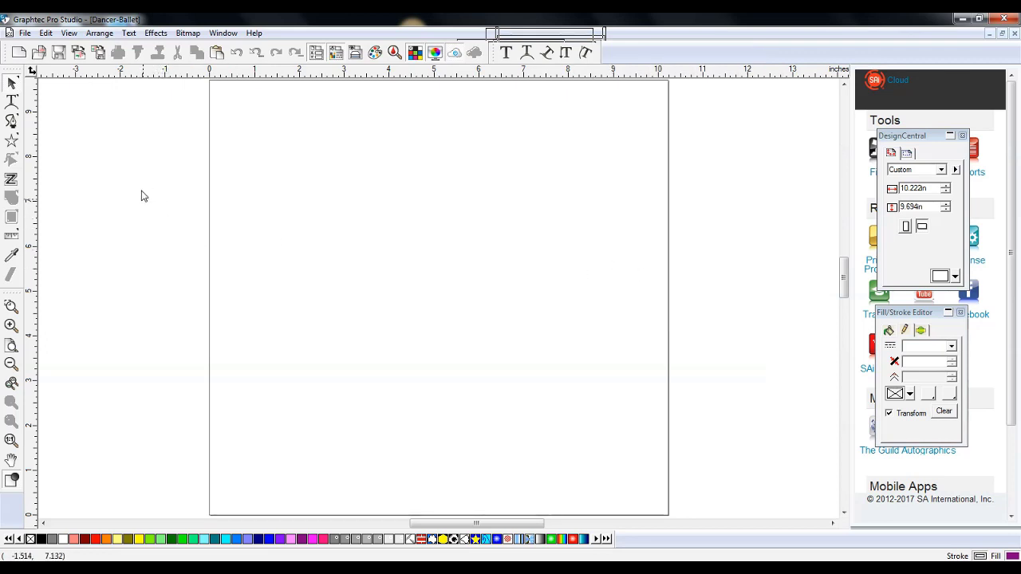
Open the Dancer-Ballet silhouette image from the Desktop
{"action": "left_click", "coordinate": [39, 53]}
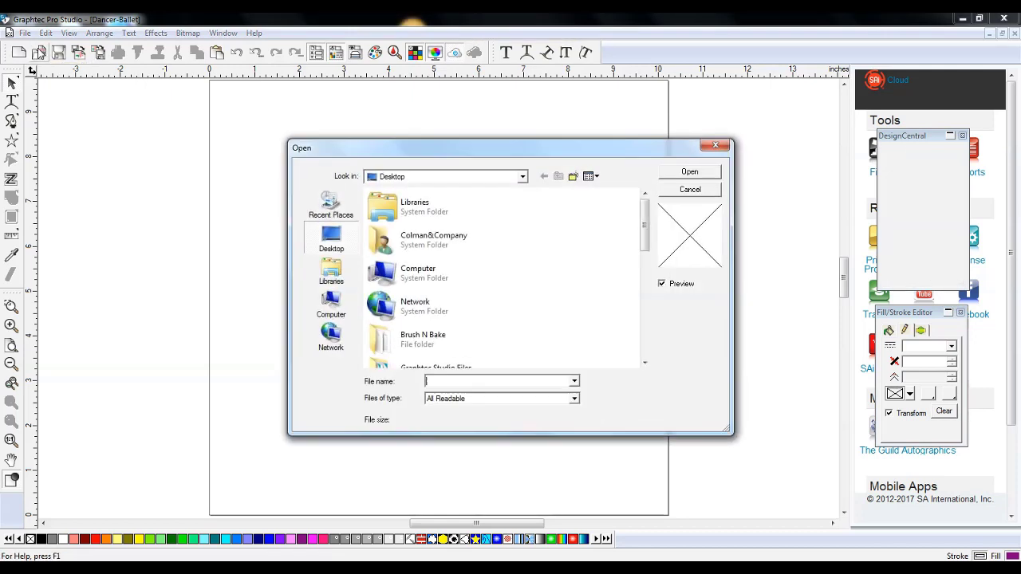
{"action": "type", "text": "balle"}
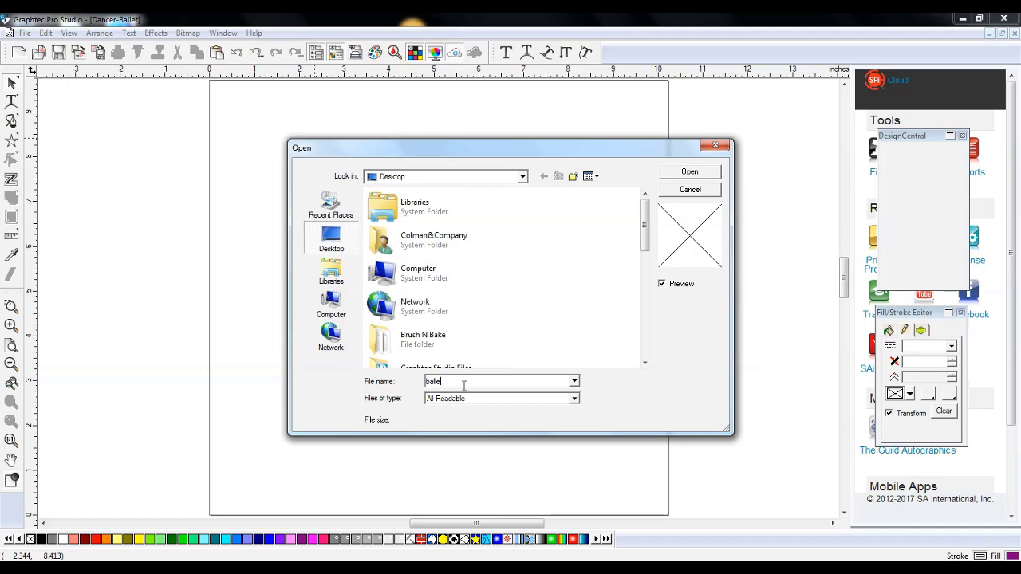
{"action": "key", "text": "BackSpace"}
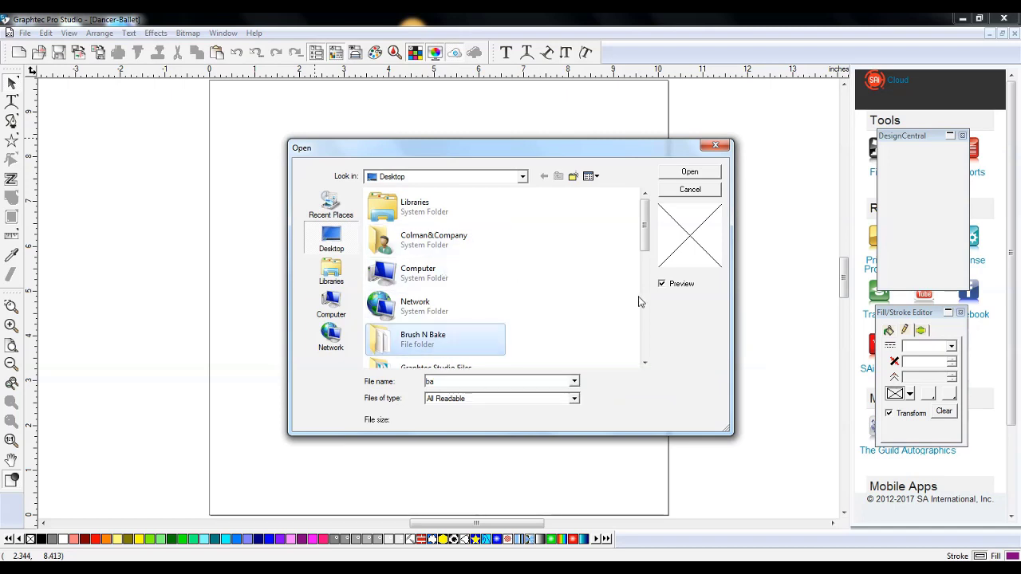
{"action": "left_click_drag", "start_coordinate": [646, 225], "coordinate": [650, 308]}
{"action": "left_click", "coordinate": [411, 322]}
{"action": "double_click", "coordinate": [410, 322]}
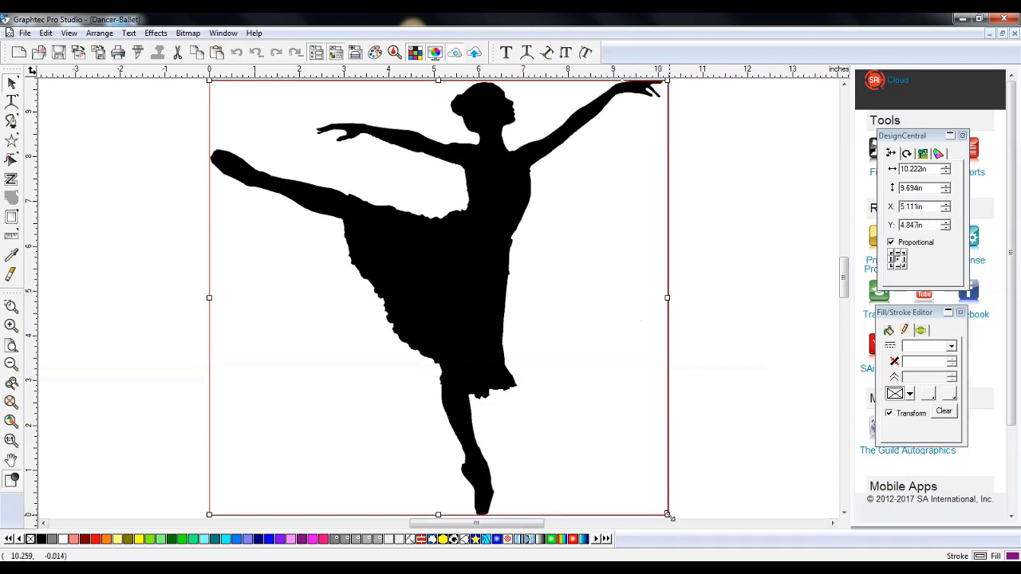
Scale the dancer bitmap down to about 4 in wide by 3.8 in high and move it near the page centre
{"action": "scroll", "coordinate": [667, 514], "scroll_direction": "down", "scroll_amount": 2}
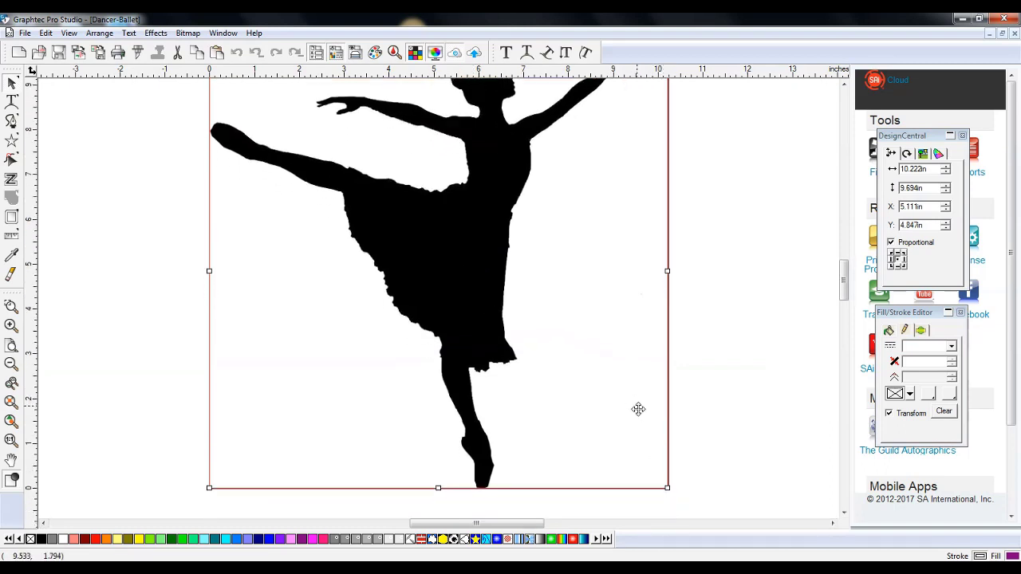
{"action": "left_click_drag", "start_coordinate": [668, 496], "coordinate": [391, 225]}
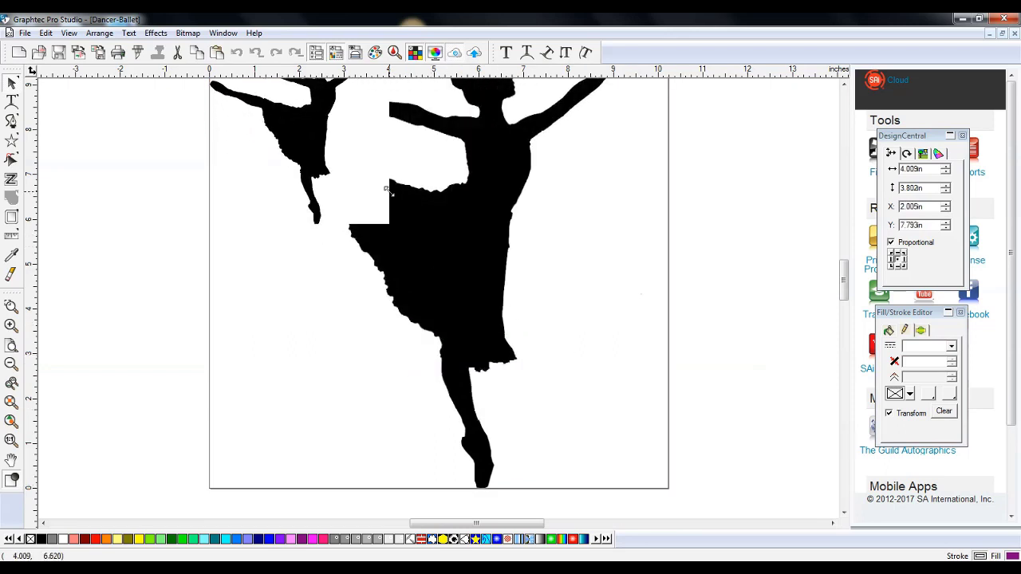
{"action": "scroll", "coordinate": [444, 296], "scroll_direction": "up", "scroll_amount": 6}
{"action": "left_click_drag", "start_coordinate": [287, 216], "coordinate": [448, 338]}
{"action": "scroll", "coordinate": [604, 360], "scroll_direction": "down", "scroll_amount": 6}
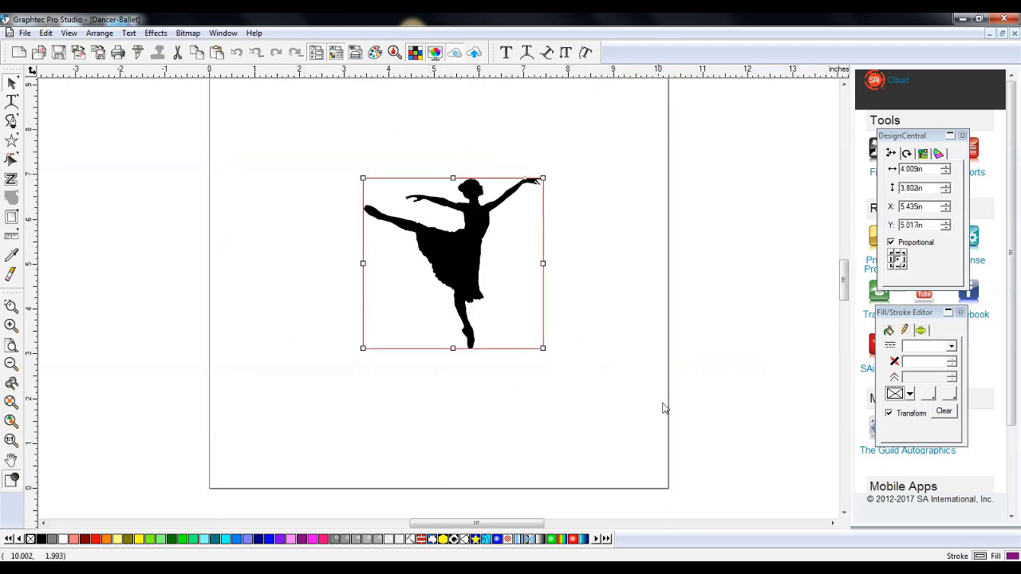
{"action": "left_click", "coordinate": [594, 267]}
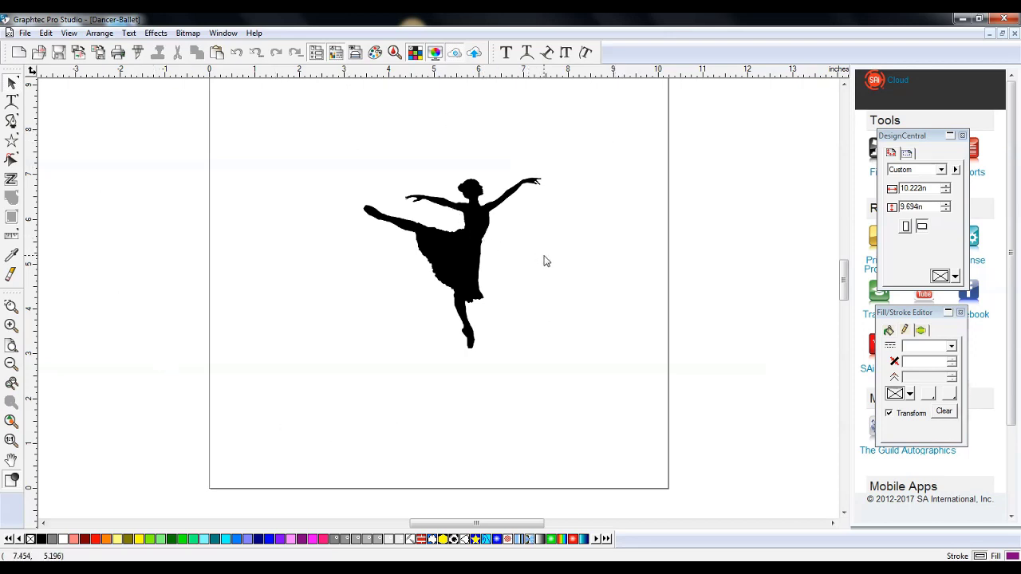
Toggle the page orientation to portrait and back to landscape, and view the page colour options
{"action": "left_click", "coordinate": [905, 227]}
{"action": "left_click", "coordinate": [922, 227]}
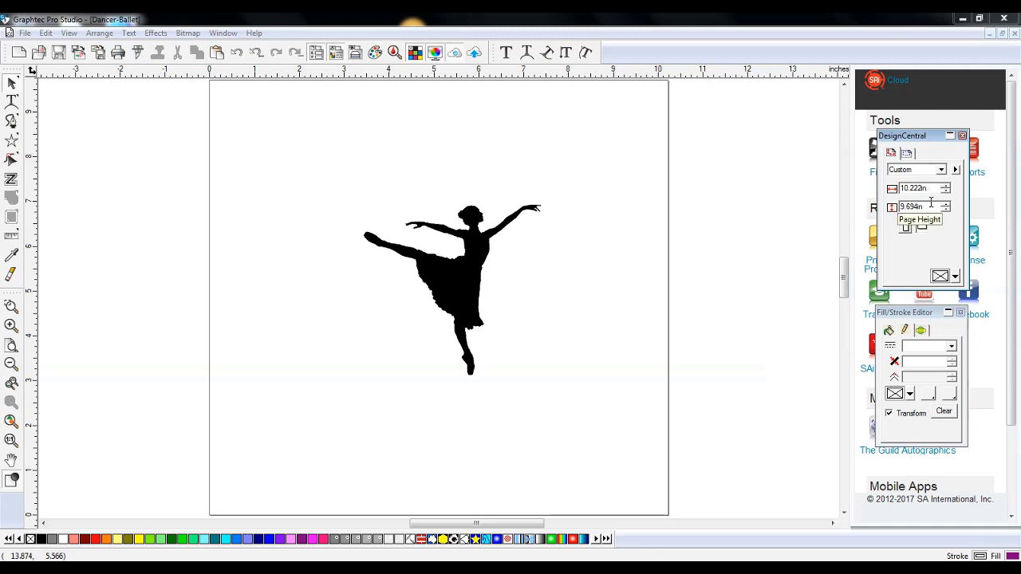
{"action": "left_click", "coordinate": [955, 277]}
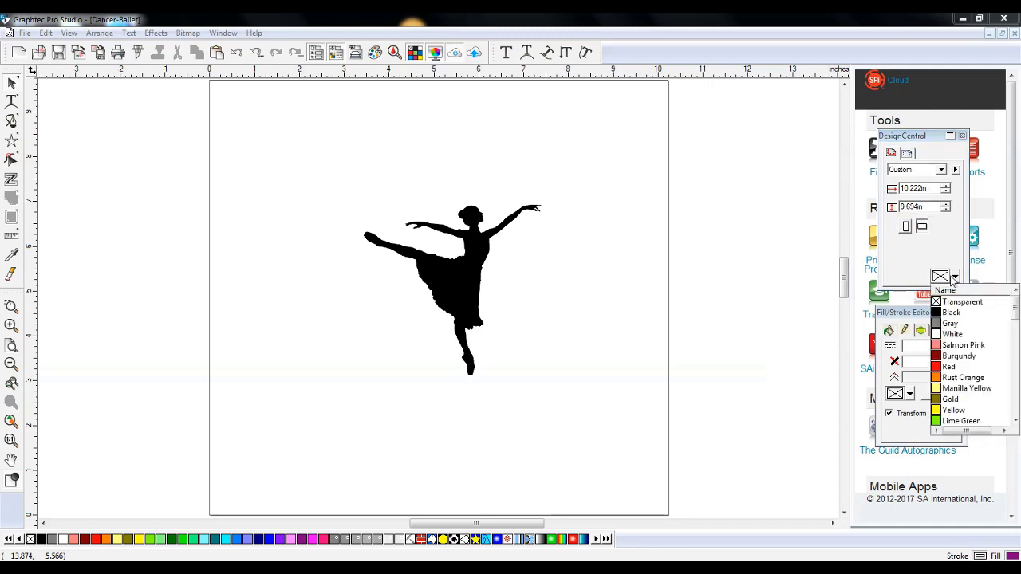
{"action": "left_click", "coordinate": [955, 277]}
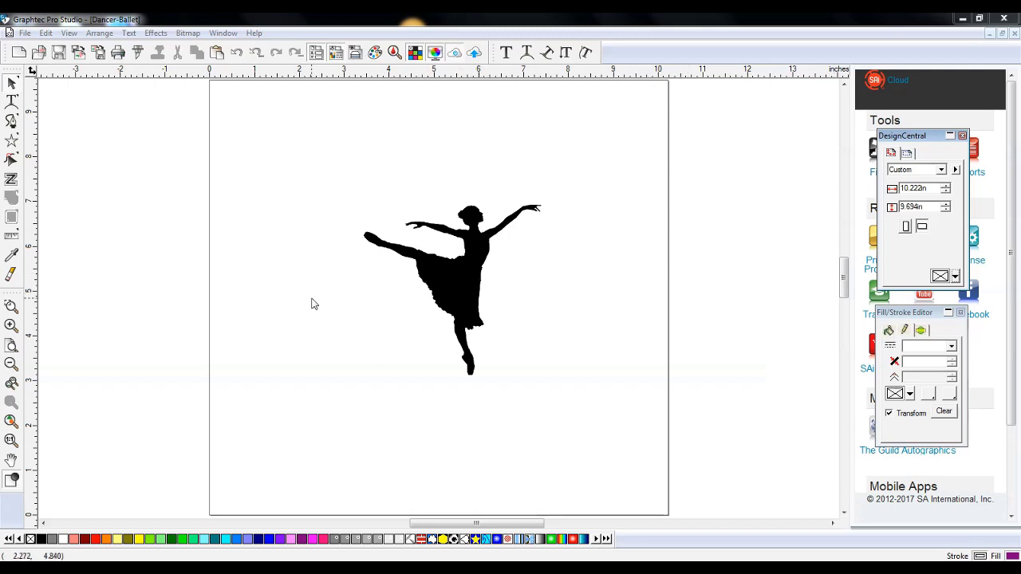
Trace the whole dancer bitmap into a vector outline with Corners set to More
{"action": "left_click", "coordinate": [12, 181]}
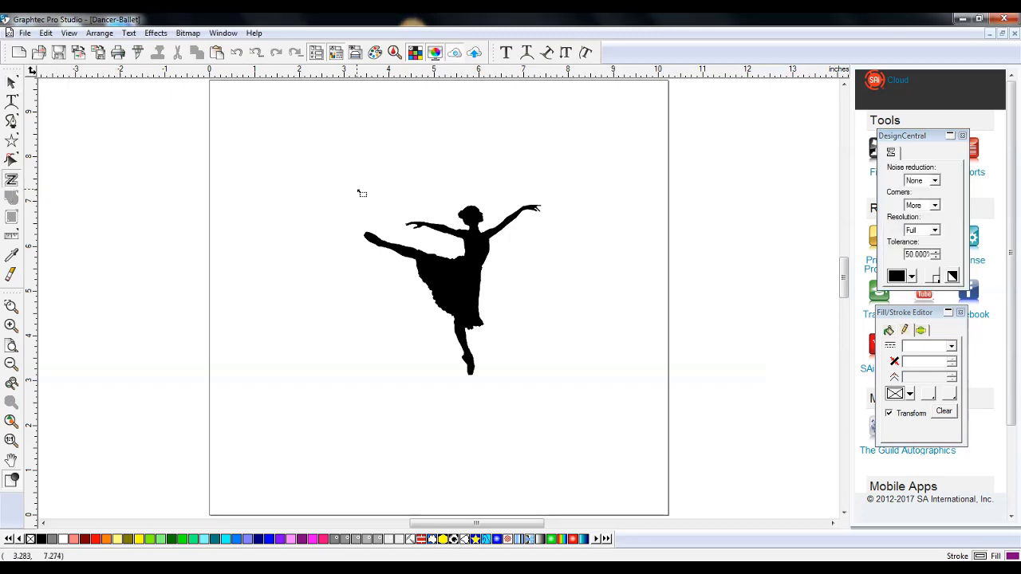
{"action": "left_click", "coordinate": [12, 327]}
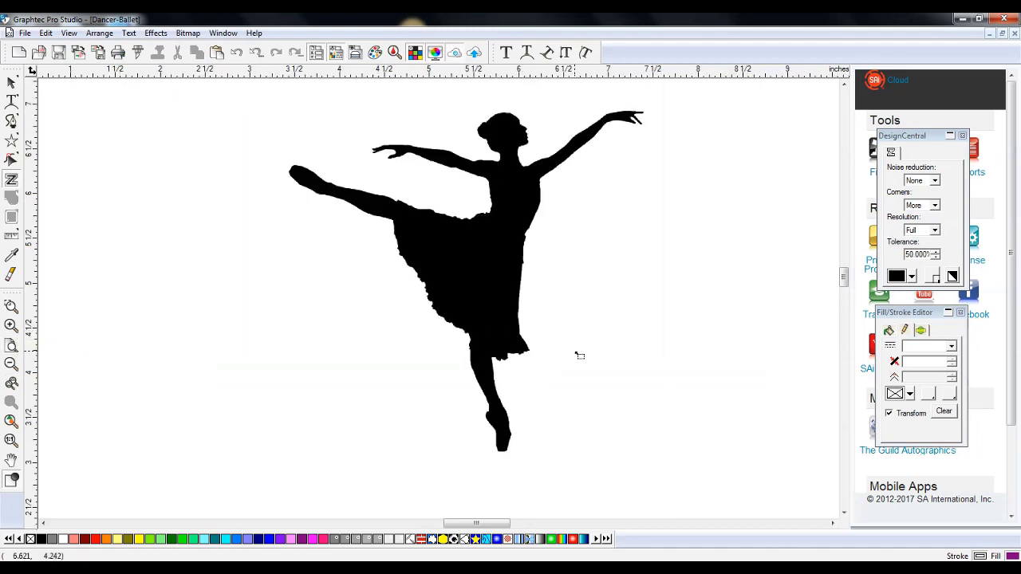
{"action": "scroll", "coordinate": [580, 356], "scroll_direction": "up", "scroll_amount": 1}
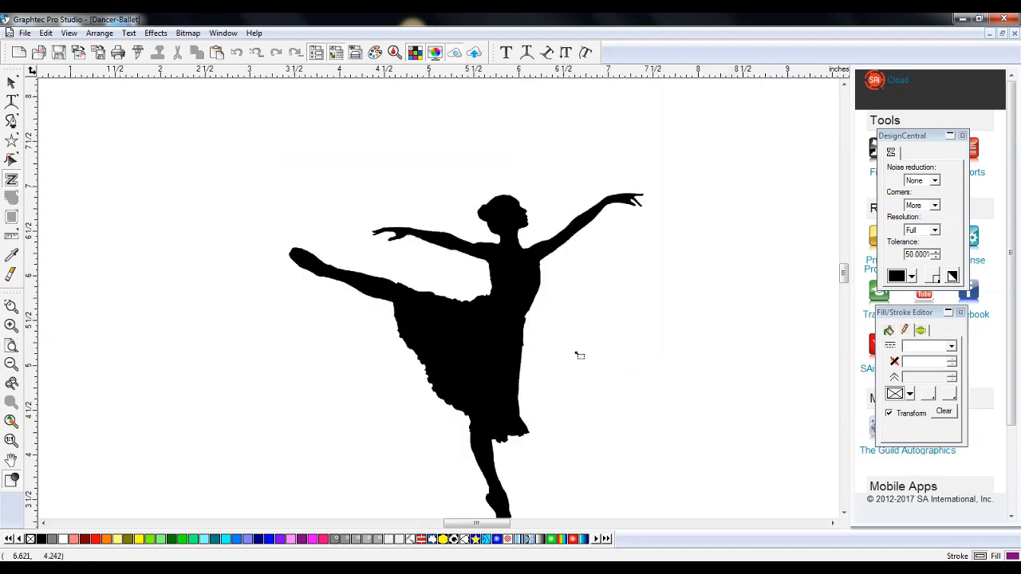
{"action": "scroll", "coordinate": [601, 293], "scroll_direction": "down", "scroll_amount": 1}
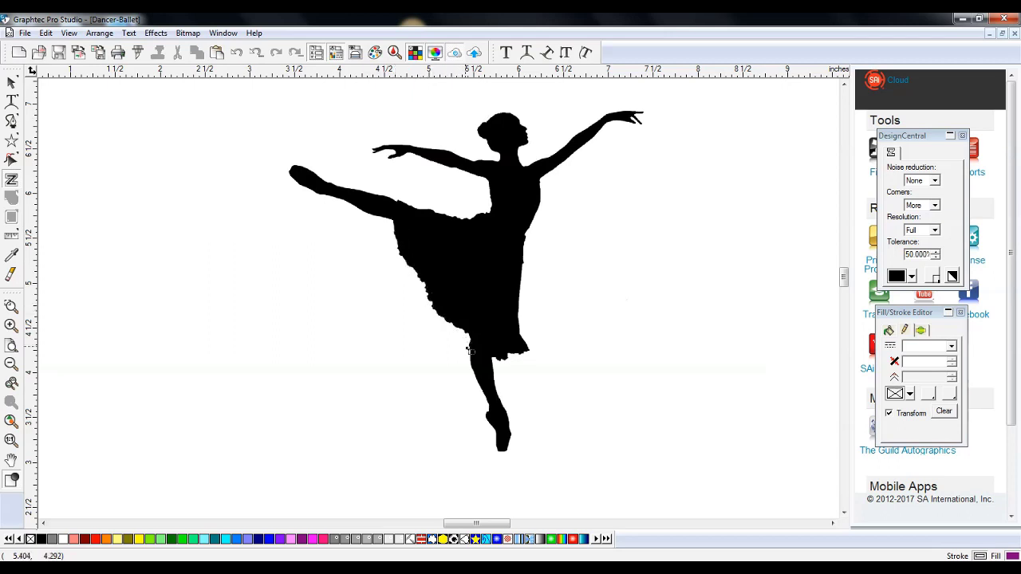
{"action": "left_click", "coordinate": [935, 206]}
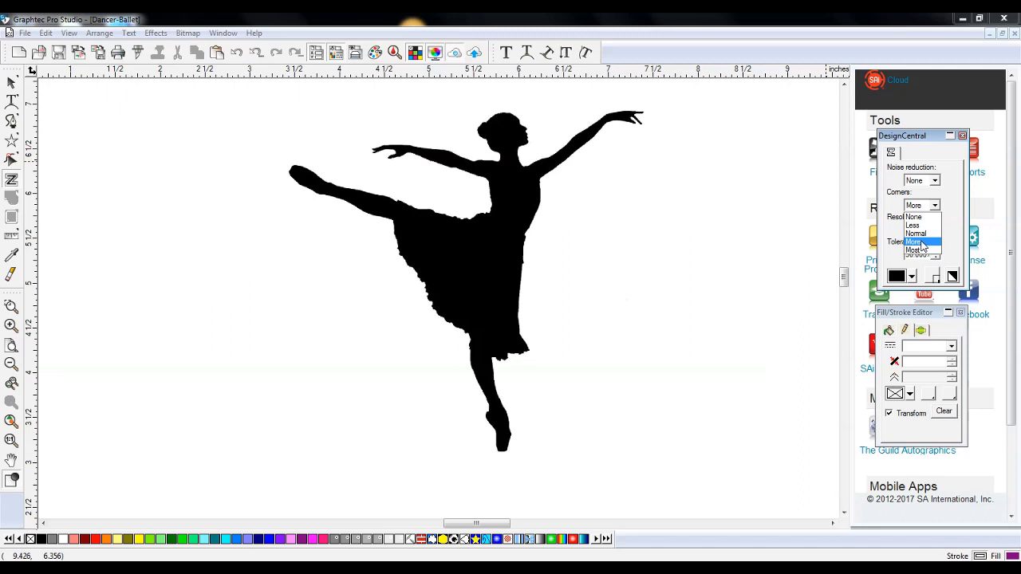
{"action": "left_click", "coordinate": [921, 242]}
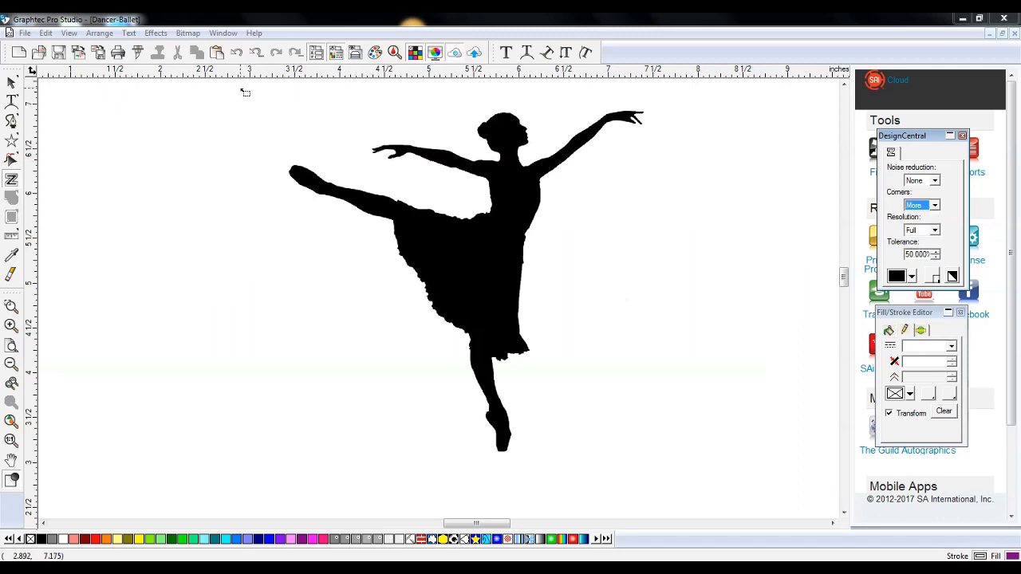
{"action": "mouse_move", "coordinate": [232, 86]}
{"action": "left_mouse_down"}
{"action": "mouse_move", "coordinate": [469, 162]}
{"action": "mouse_move", "coordinate": [595, 216]}
{"action": "mouse_move", "coordinate": [708, 477]}
{"action": "left_mouse_up"}
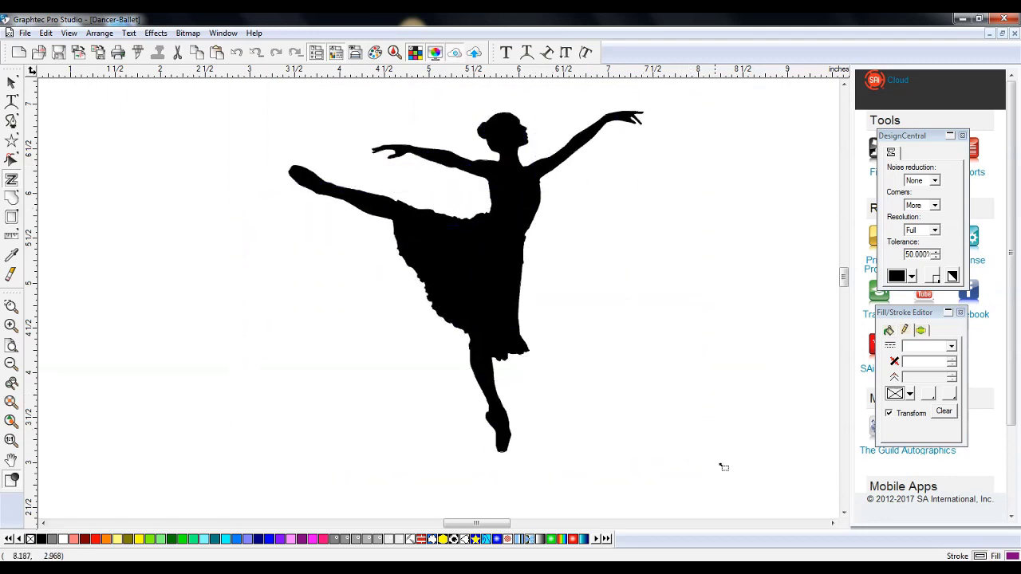
Move the original black dancer bitmap off its traced outline and delete it
{"action": "left_click", "coordinate": [11, 83]}
{"action": "left_click", "coordinate": [401, 235]}
{"action": "left_click_drag", "start_coordinate": [443, 276], "coordinate": [29, 270]}
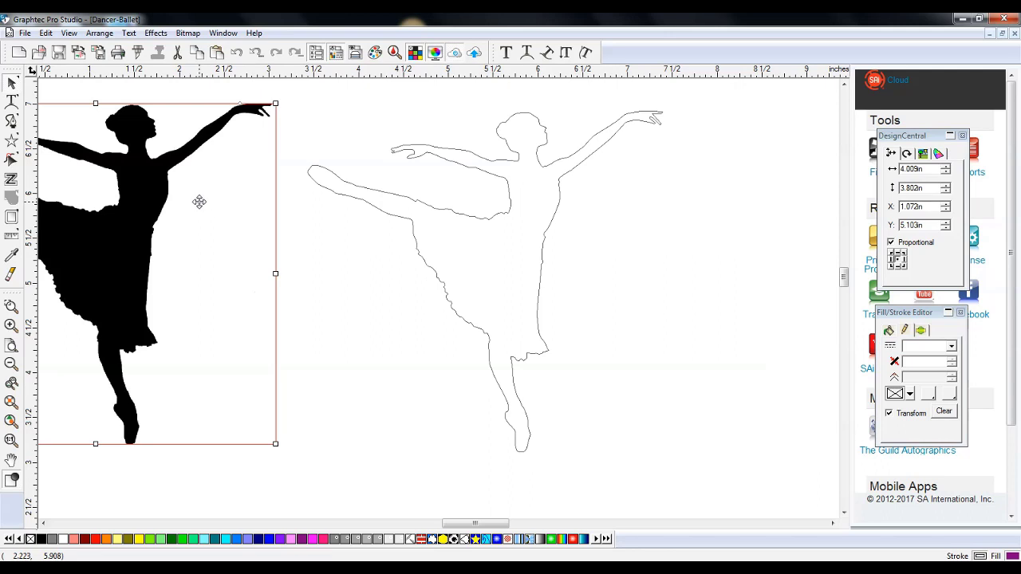
{"action": "key", "text": "Delete"}
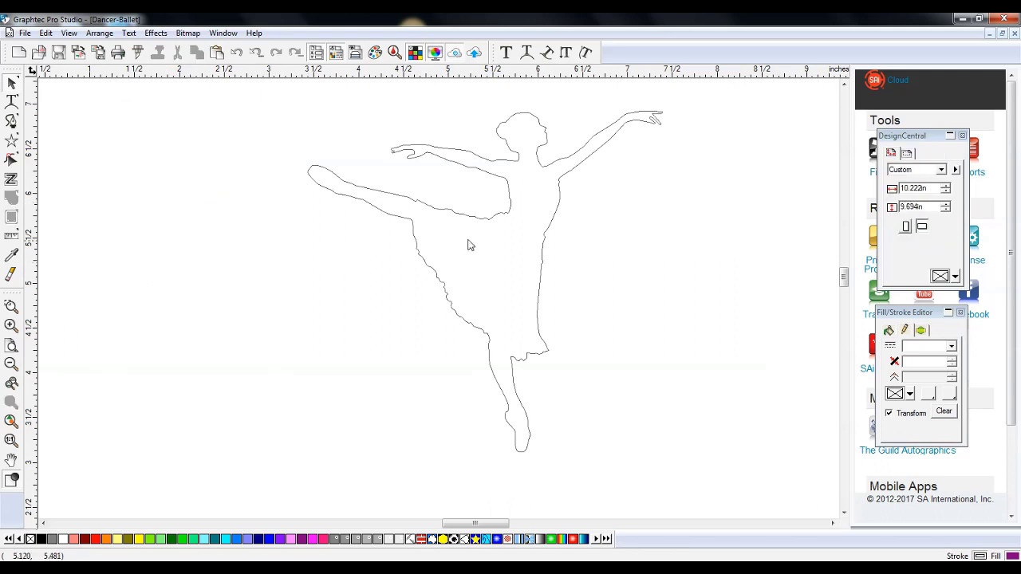
Shift the traced dancer outline slightly to the left on the page and deselect it
{"action": "left_click", "coordinate": [11, 364]}
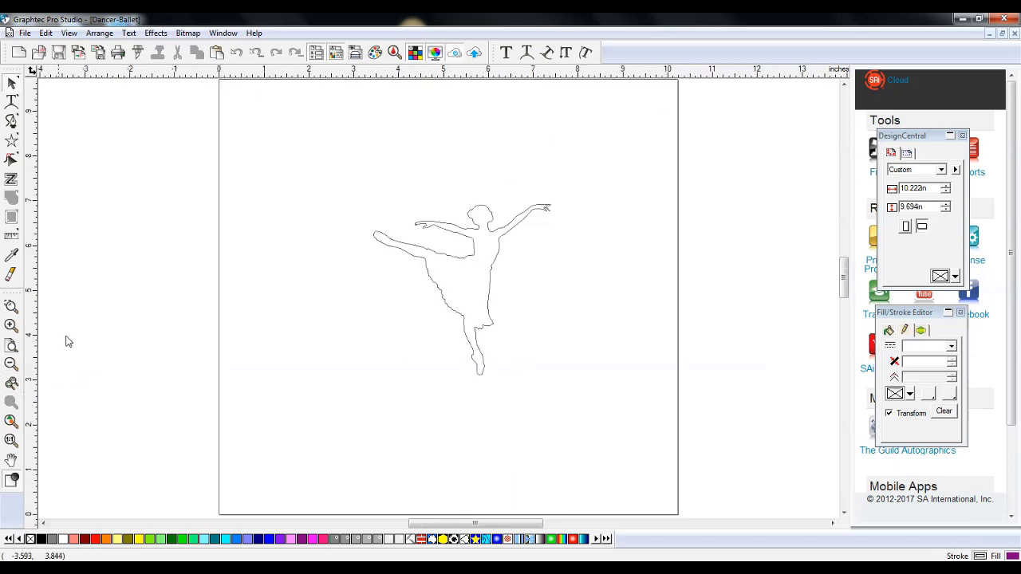
{"action": "scroll", "coordinate": [572, 367], "scroll_direction": "up", "scroll_amount": 1}
{"action": "left_click", "coordinate": [467, 342]}
{"action": "left_click_drag", "start_coordinate": [465, 341], "coordinate": [457, 342]}
{"action": "left_click", "coordinate": [658, 381]}
{"action": "scroll", "coordinate": [591, 403], "scroll_direction": "down", "scroll_amount": 1}
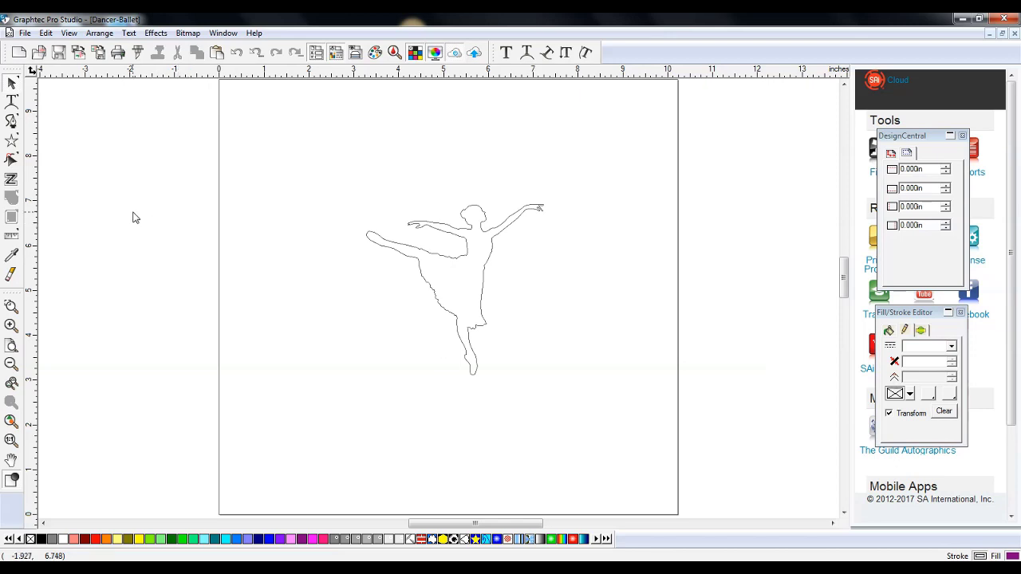
Detach the Path Create tools as a floating toolbar and close it
{"action": "left_click", "coordinate": [13, 126]}
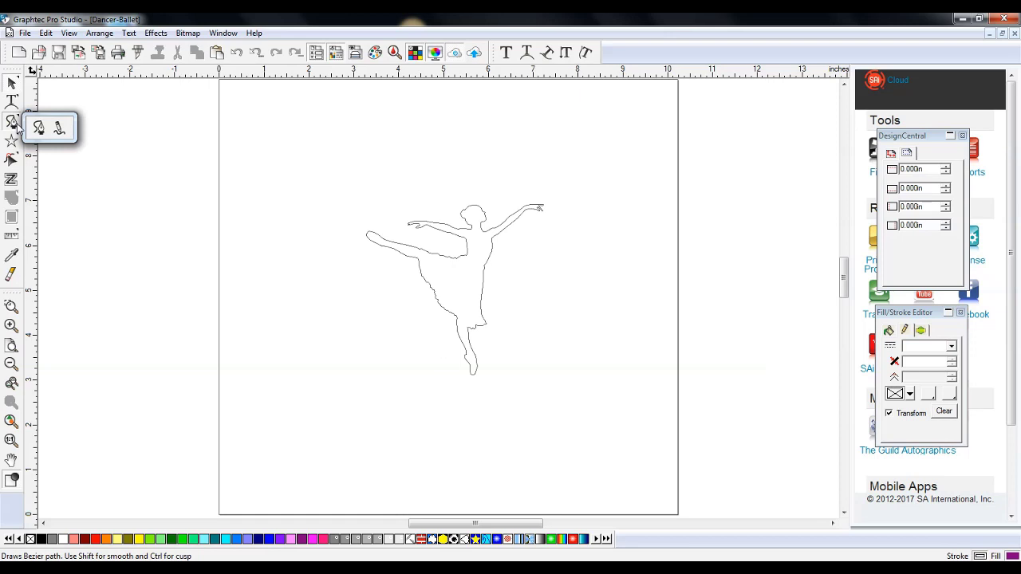
{"action": "left_click_drag", "start_coordinate": [70, 111], "coordinate": [103, 89]}
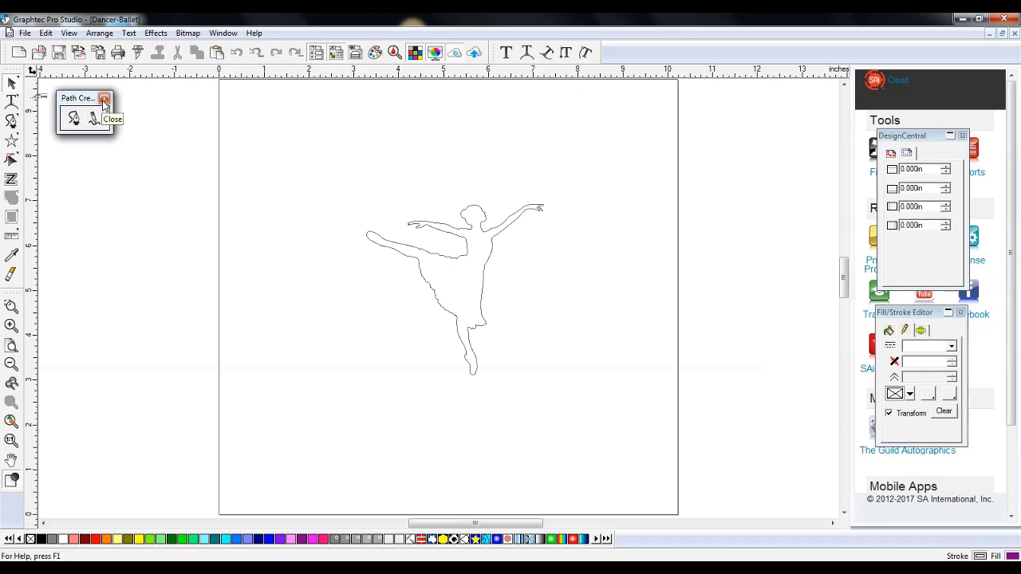
{"action": "left_click", "coordinate": [105, 100]}
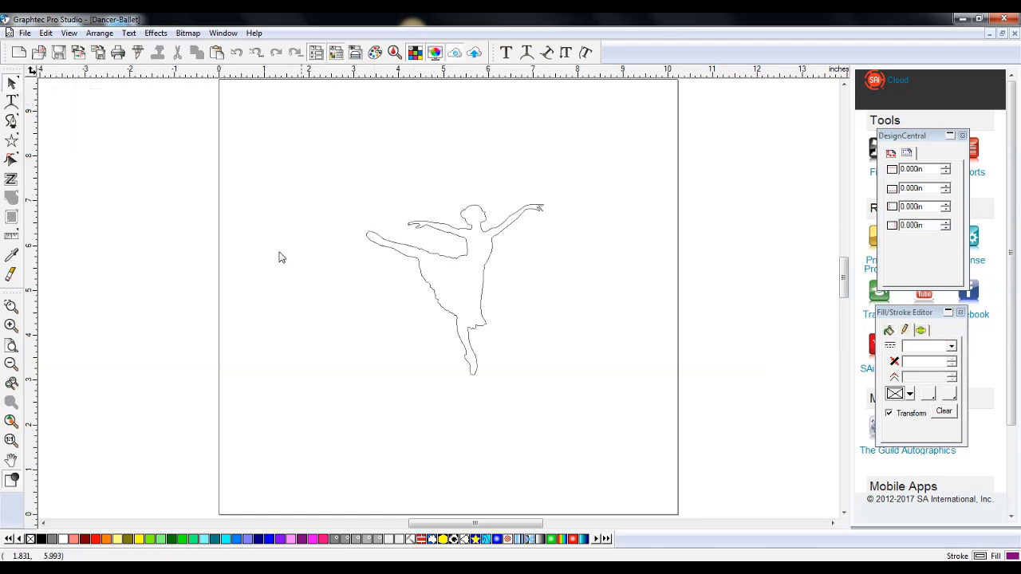
Draw a four-point open path about 4 inches wide from above the dancer's raised foot, across the head, to the outstretched hand
{"action": "left_click", "coordinate": [11, 326]}
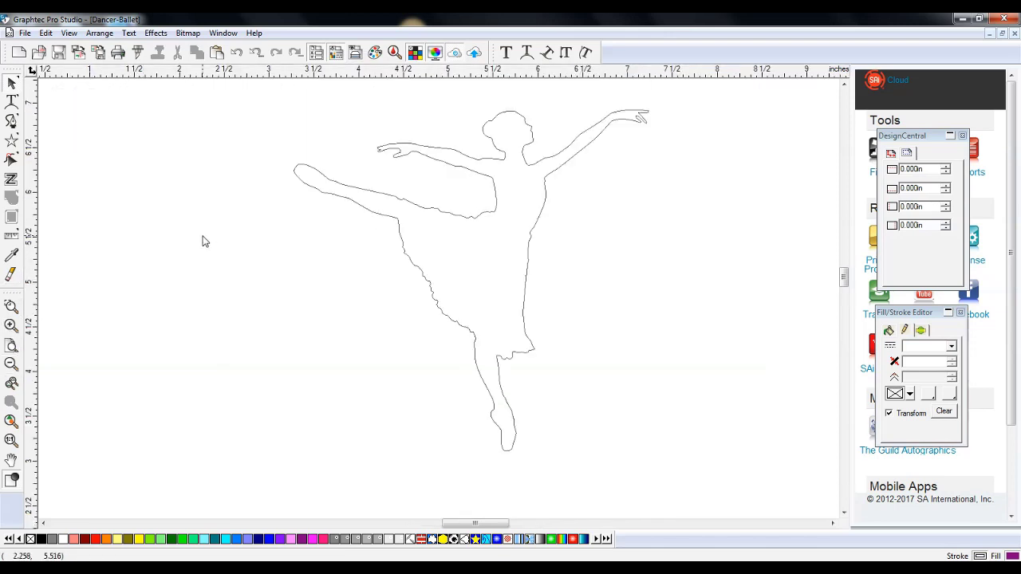
{"action": "scroll", "coordinate": [204, 247], "scroll_direction": "up", "scroll_amount": 2}
{"action": "left_click", "coordinate": [12, 122]}
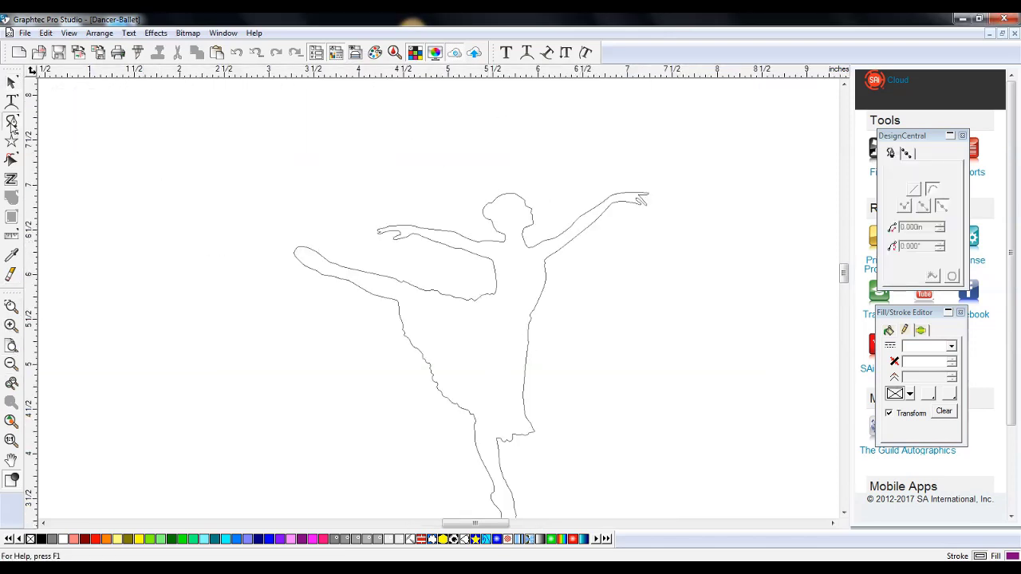
{"action": "left_click", "coordinate": [296, 223]}
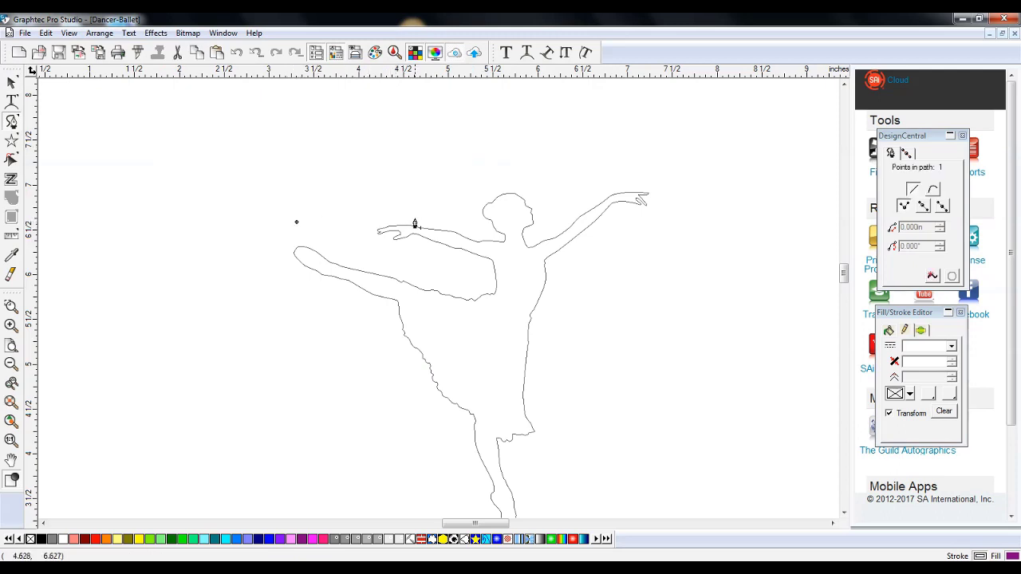
{"action": "left_click", "coordinate": [432, 210]}
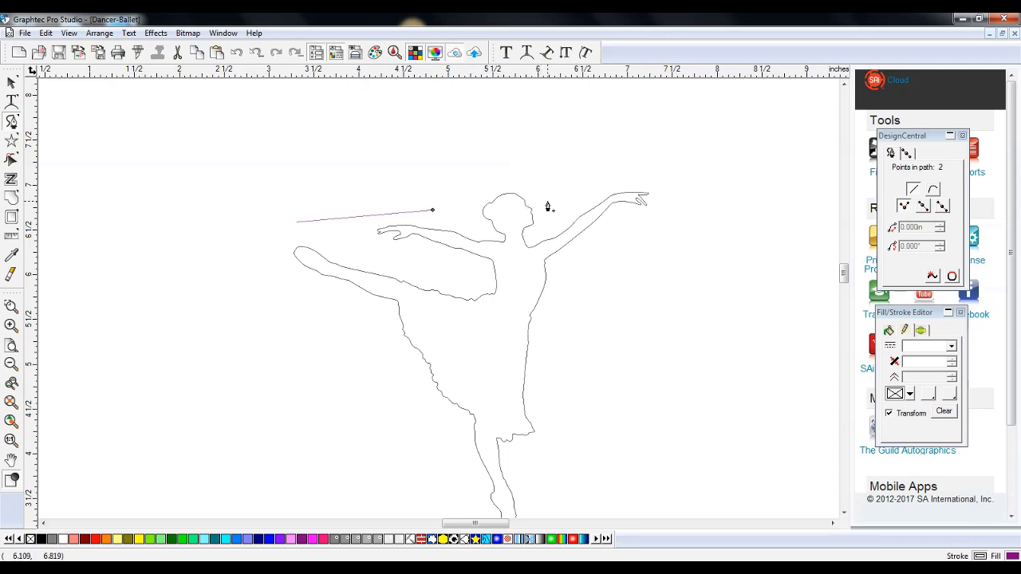
{"action": "left_click", "coordinate": [574, 195]}
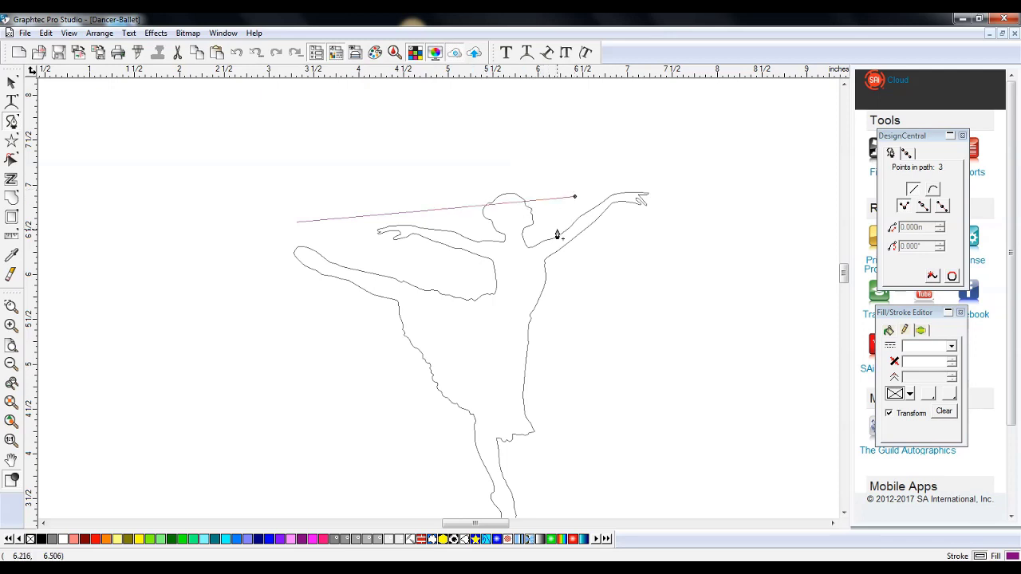
{"action": "left_click", "coordinate": [664, 199]}
{"action": "left_click", "coordinate": [236, 52]}
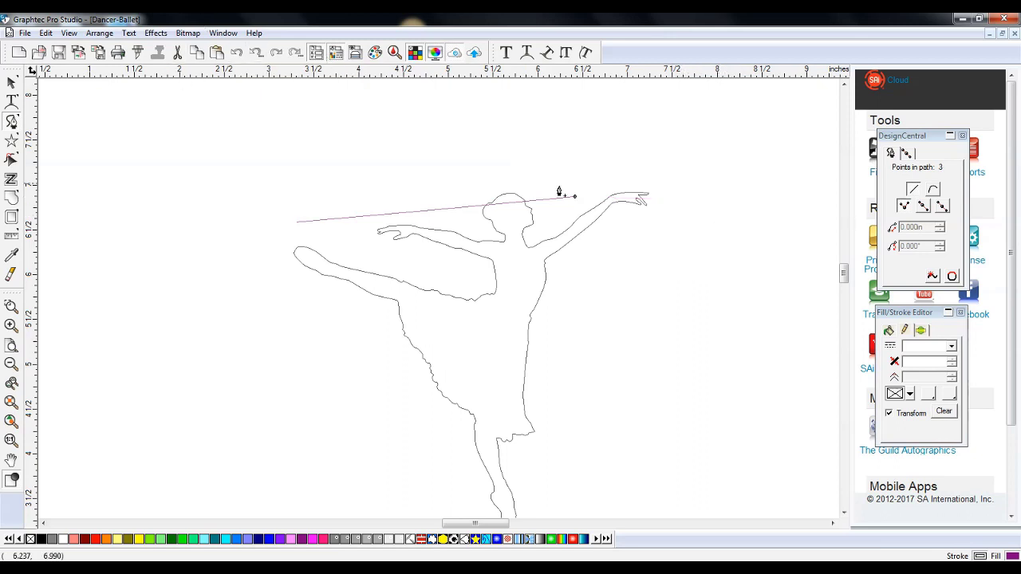
{"action": "left_click", "coordinate": [658, 192]}
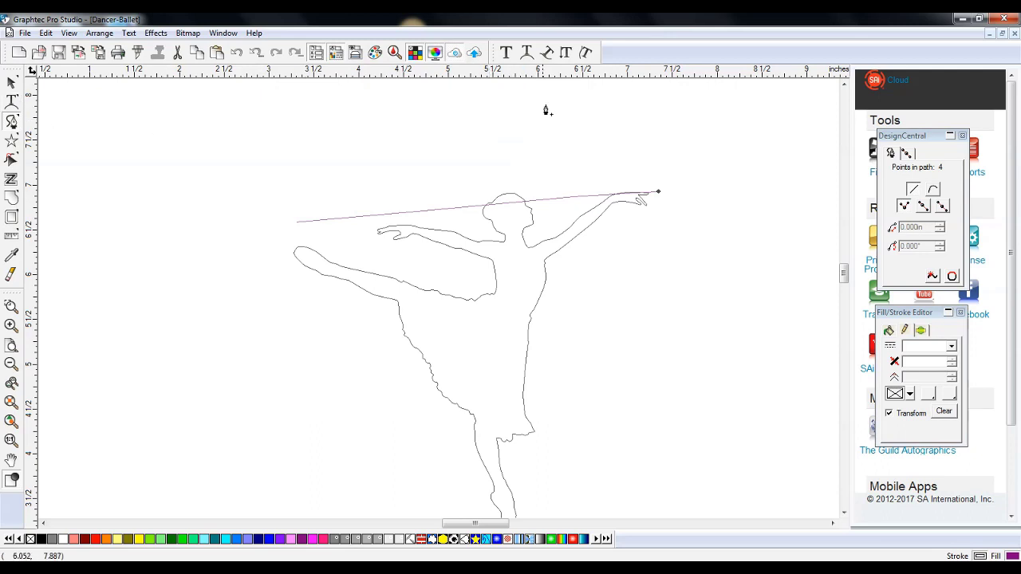
Add the path text "colman dance co" along the new line, starting at its end above the raised foot
{"action": "left_click", "coordinate": [546, 53]}
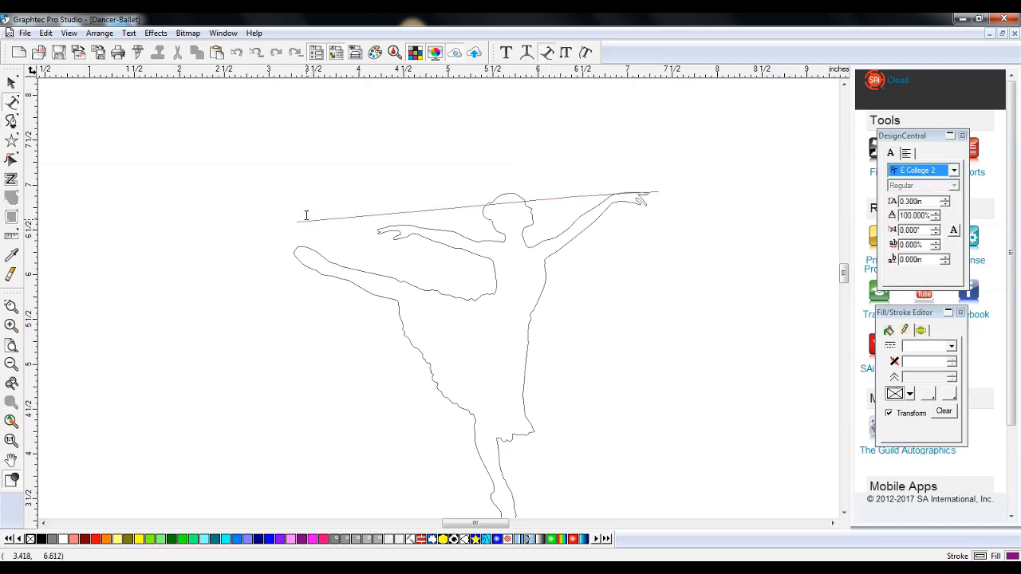
{"action": "left_click", "coordinate": [306, 217]}
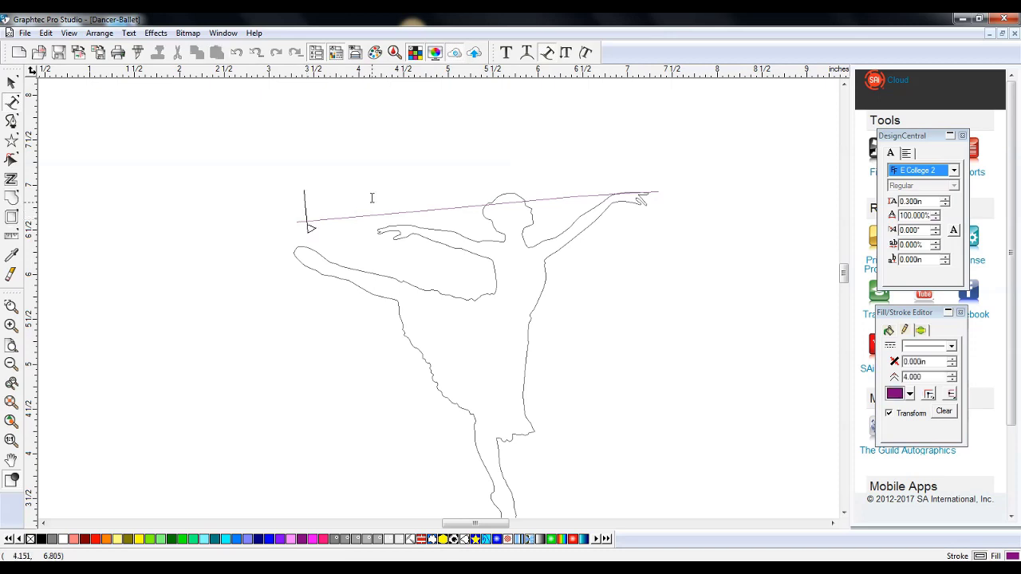
{"action": "type", "text": "colman dance co"}
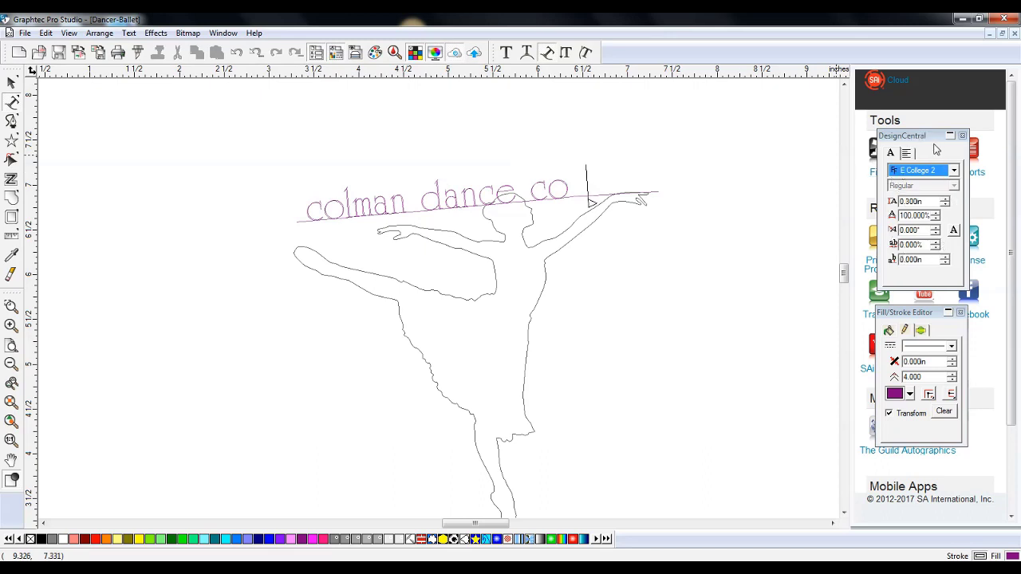
{"action": "left_click", "coordinate": [586, 196]}
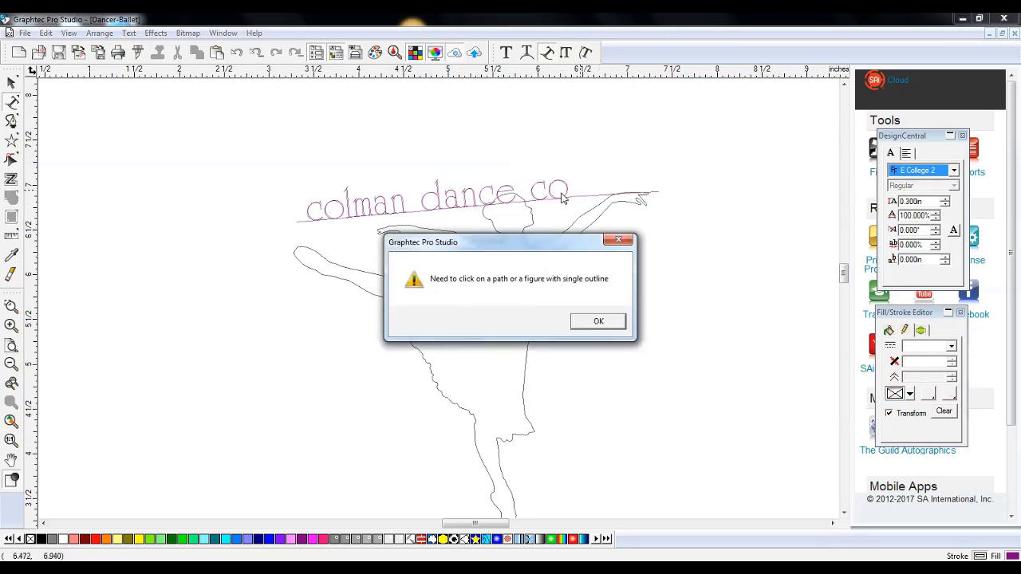
{"action": "left_click", "coordinate": [617, 241]}
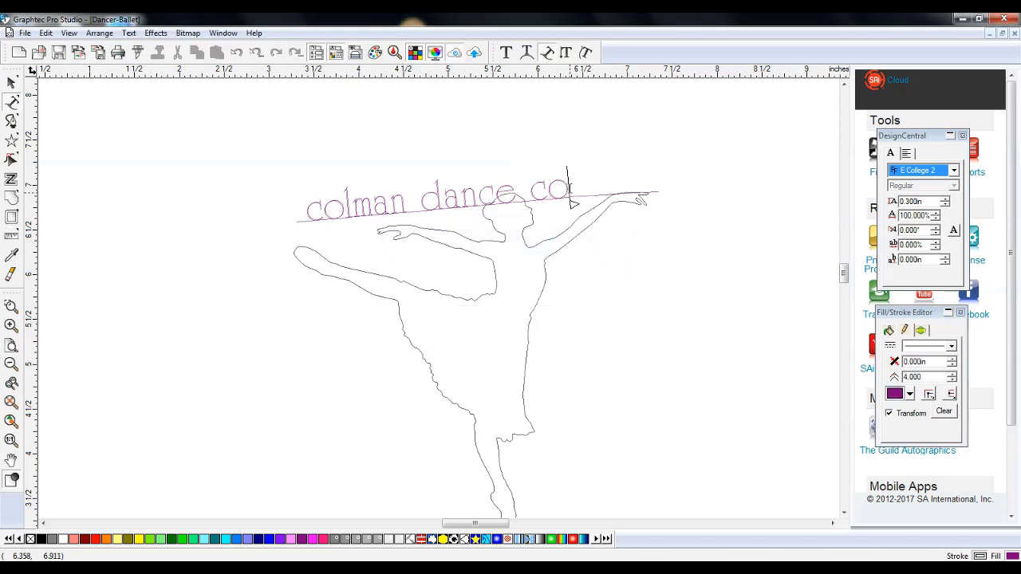
Change the font of the "olman dance co" part of the path text to Andalus
{"action": "left_click_drag", "start_coordinate": [561, 188], "coordinate": [332, 198]}
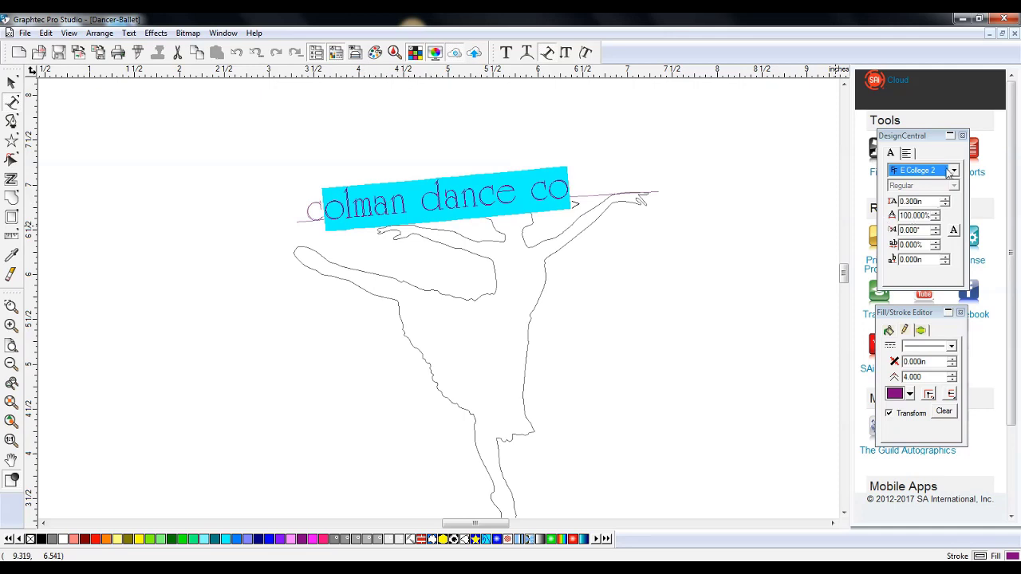
{"action": "left_click", "coordinate": [954, 170]}
{"action": "scroll", "coordinate": [949, 248], "scroll_direction": "up", "scroll_amount": 20}
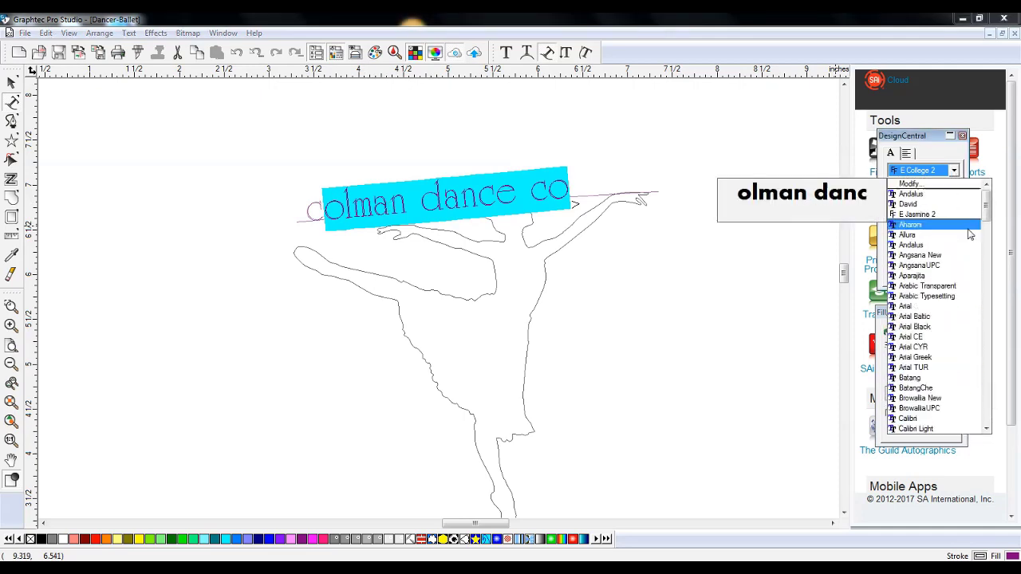
{"action": "left_click", "coordinate": [938, 245]}
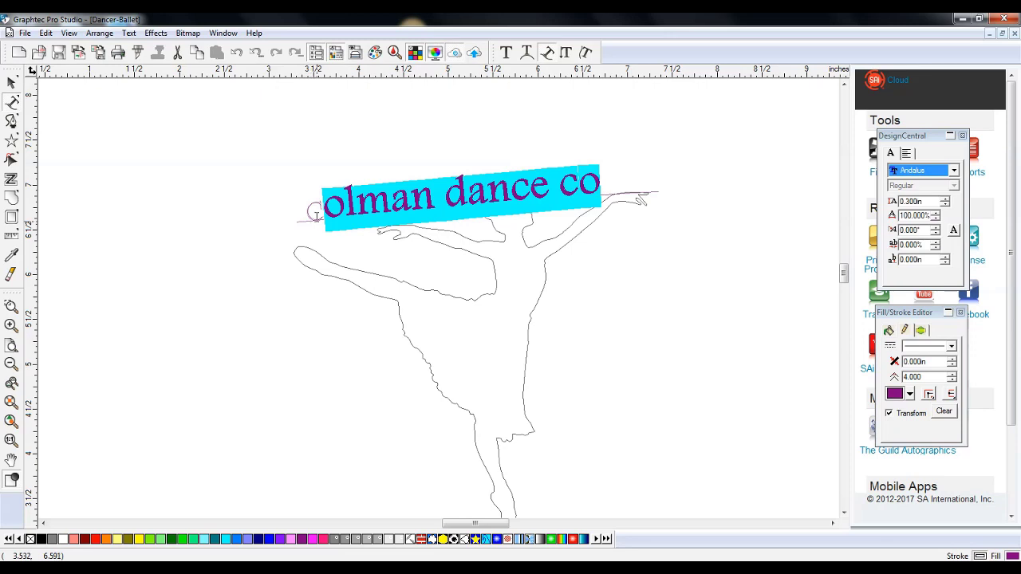
Set the first letter "c" of the path text to the Andalus font and deselect it
{"action": "left_click", "coordinate": [317, 213]}
{"action": "type", "text": "C"}
{"action": "key", "text": "shift+Left"}
{"action": "left_click", "coordinate": [953, 170]}
{"action": "scroll", "coordinate": [943, 263], "scroll_direction": "up", "scroll_amount": 20}
{"action": "scroll", "coordinate": [938, 277], "scroll_direction": "up", "scroll_amount": 3}
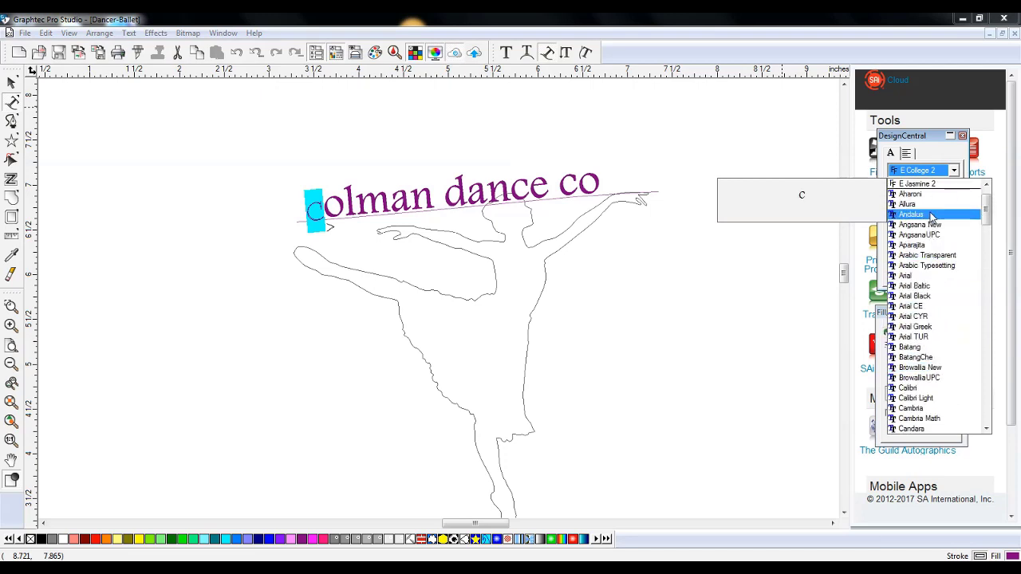
{"action": "left_click", "coordinate": [931, 215]}
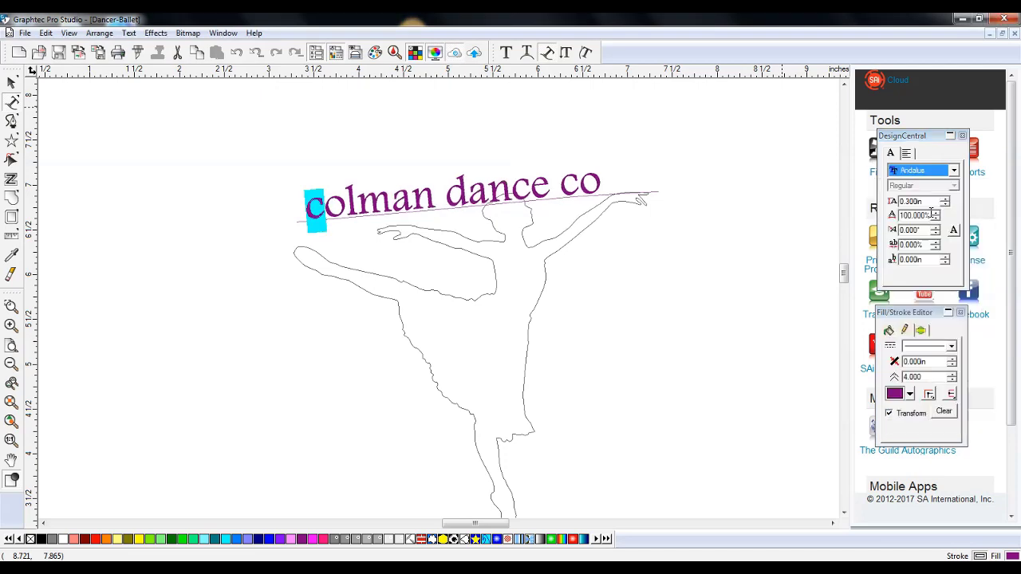
{"action": "left_click", "coordinate": [608, 183]}
{"action": "left_click", "coordinate": [601, 322]}
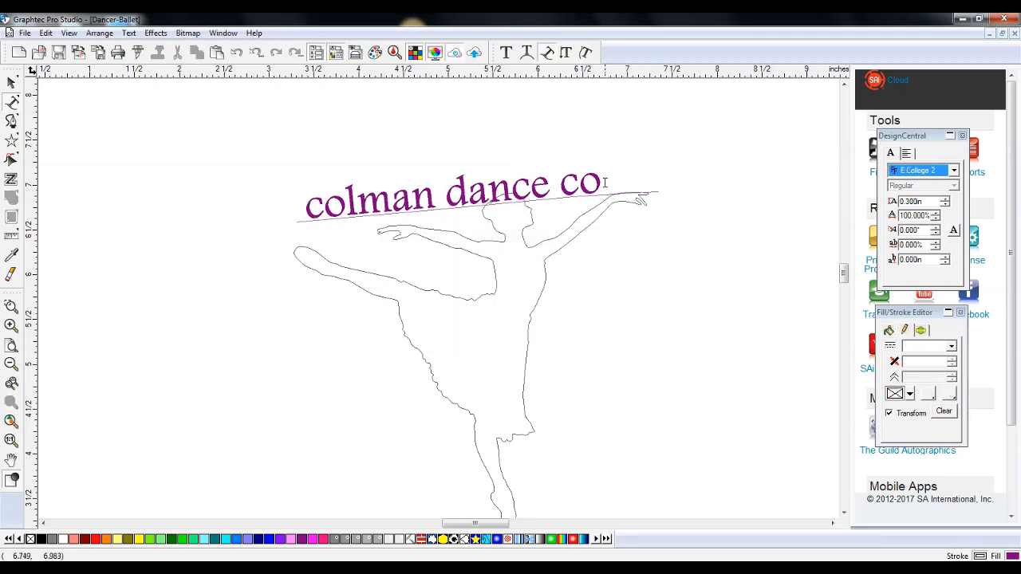
Convert the whole path text to Title Case so it reads "Colman Dance Co", and deselect it
{"action": "left_click", "coordinate": [604, 200]}
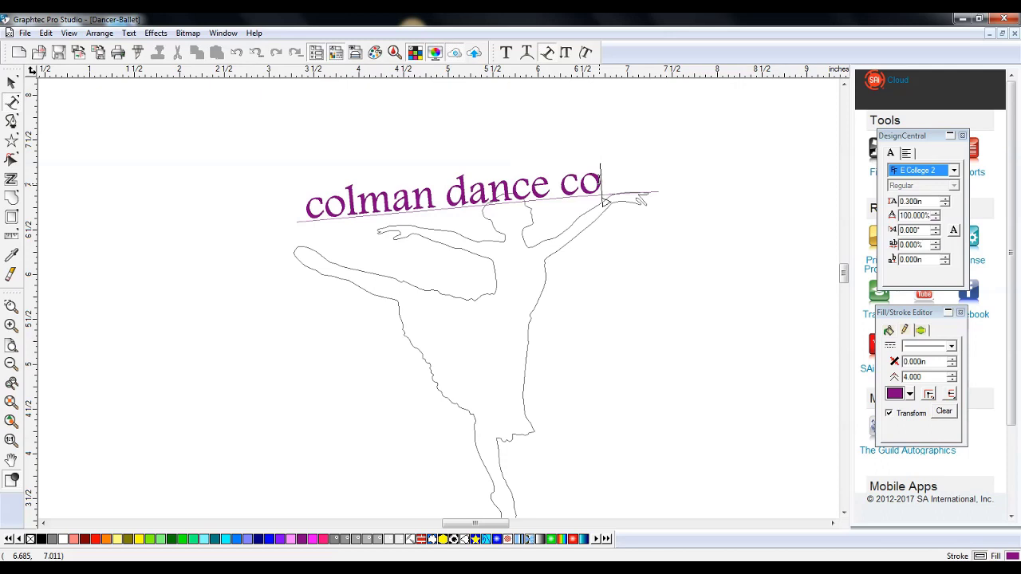
{"action": "left_click_drag", "start_coordinate": [604, 199], "coordinate": [298, 188]}
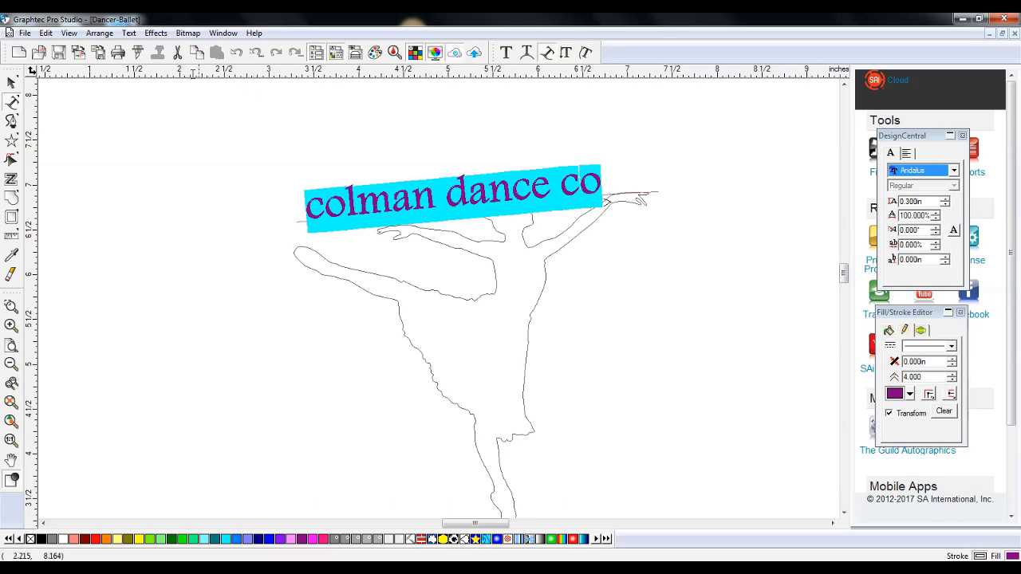
{"action": "left_click", "coordinate": [135, 37]}
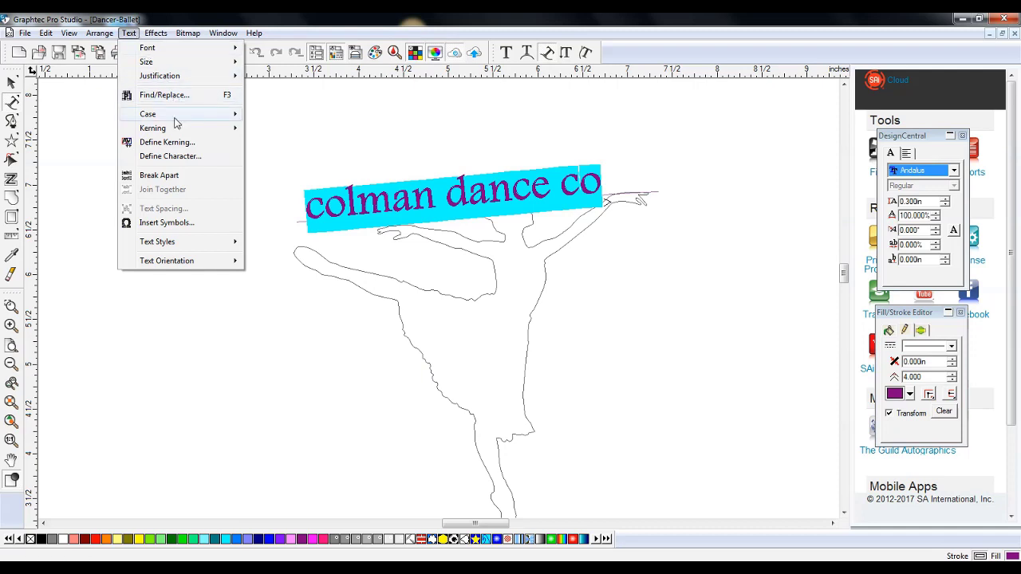
{"action": "mouse_move", "coordinate": [177, 122]}
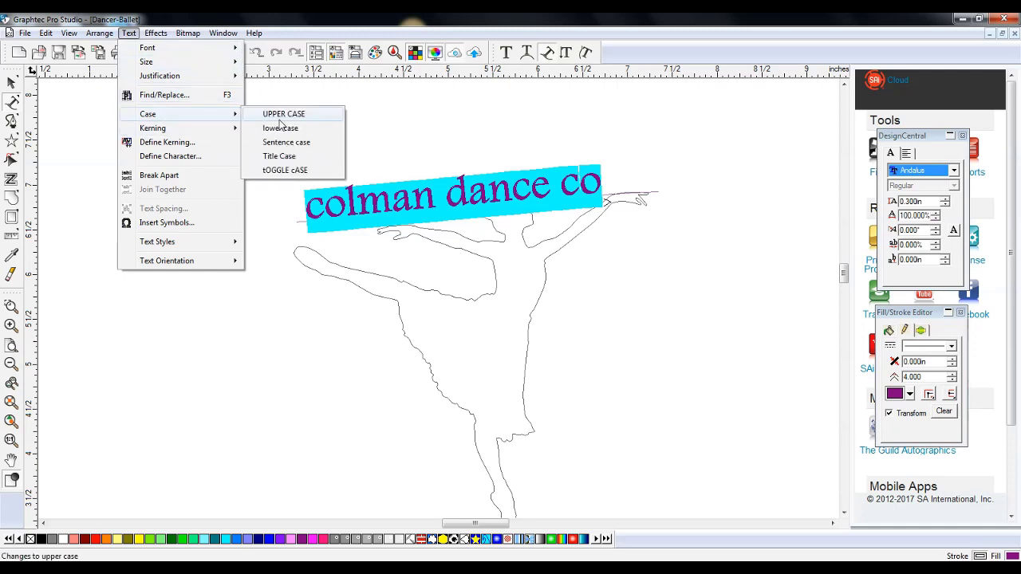
{"action": "left_click", "coordinate": [292, 160]}
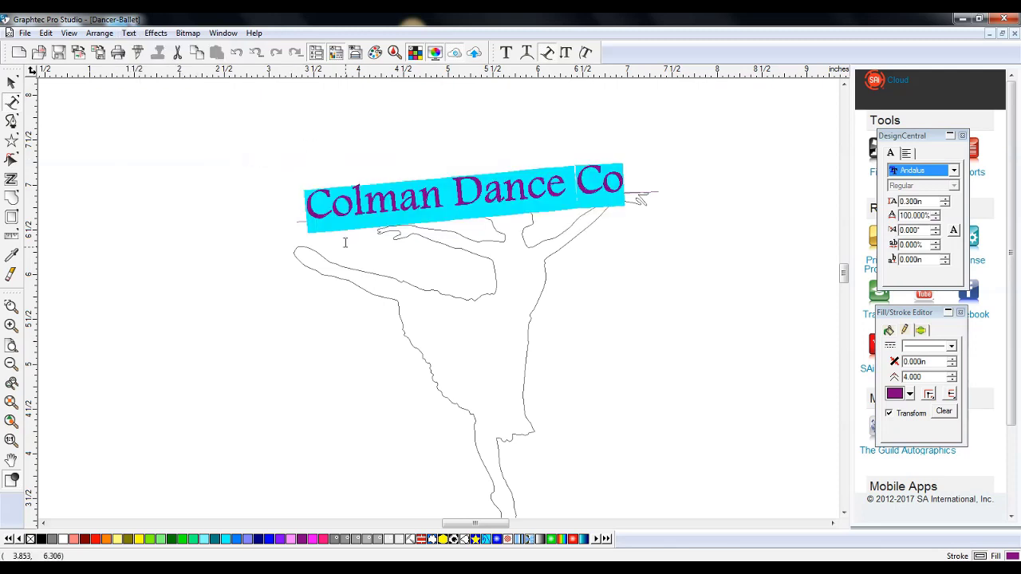
{"action": "left_click", "coordinate": [726, 240]}
{"action": "key", "text": "Return"}
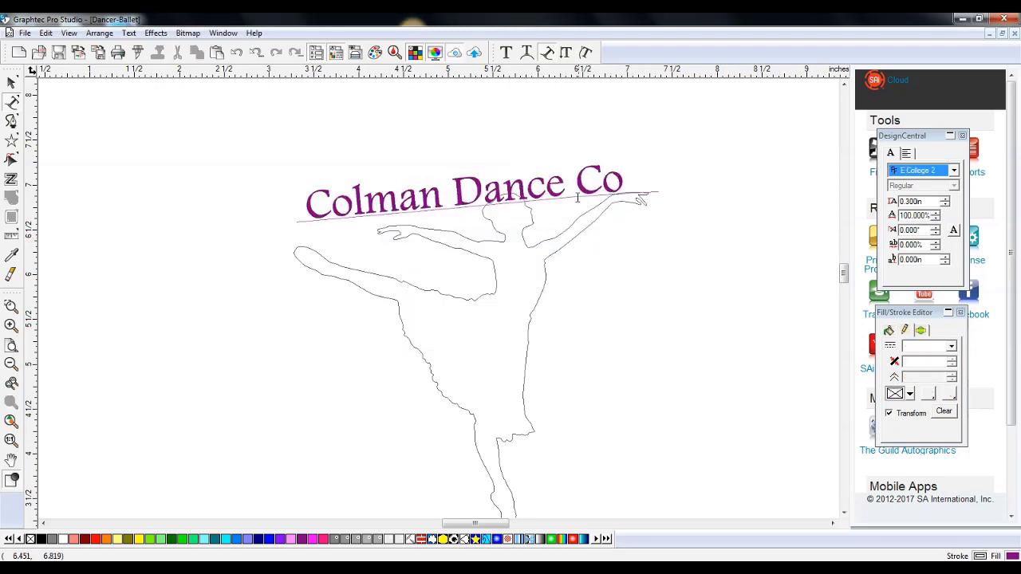
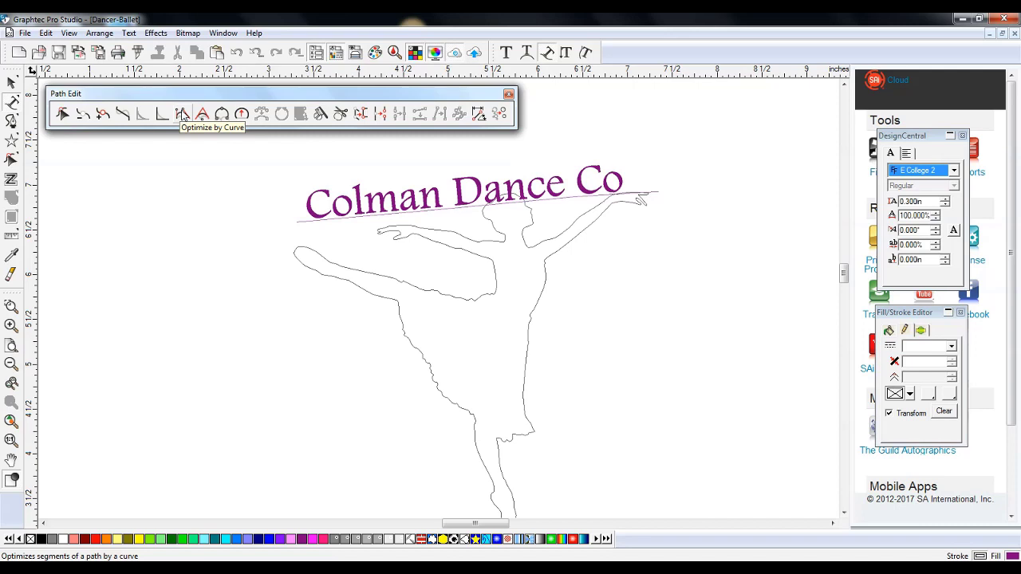
Use Optimize by Curve to arch the text path over the dancer's head and again over the outstretched hand
{"action": "left_click", "coordinate": [182, 114]}
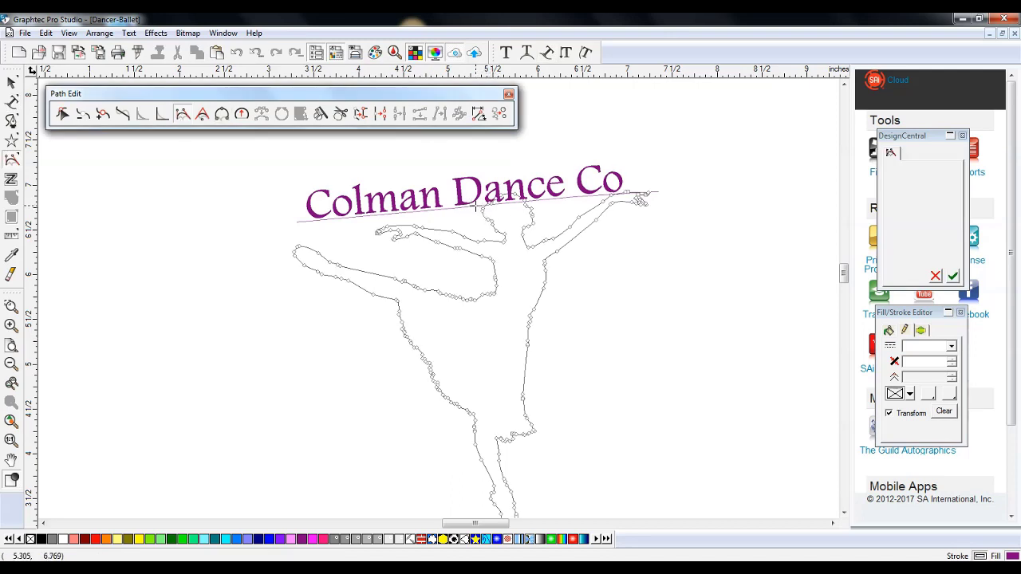
{"action": "left_click_drag", "start_coordinate": [476, 206], "coordinate": [541, 201]}
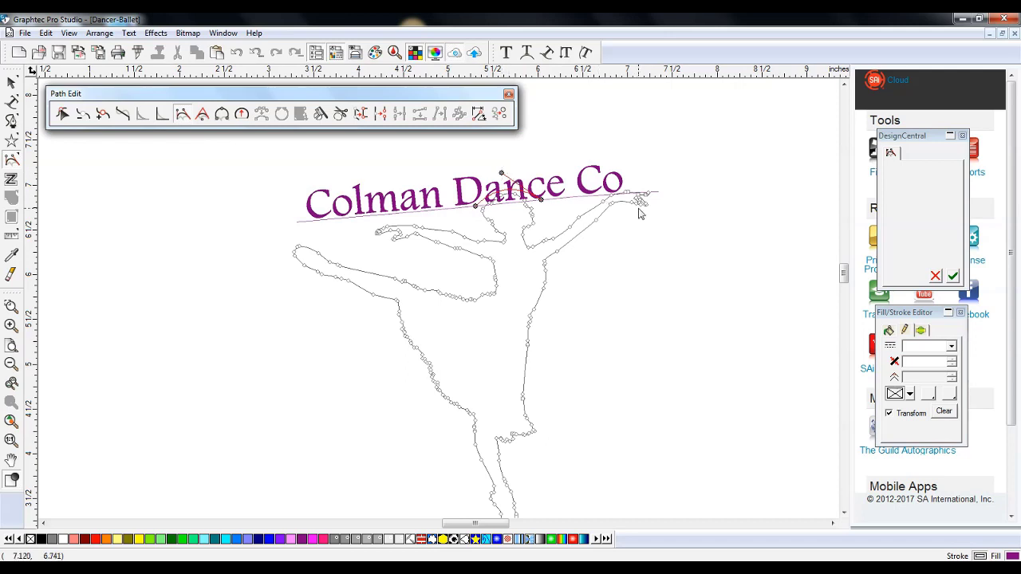
{"action": "left_click", "coordinate": [638, 214]}
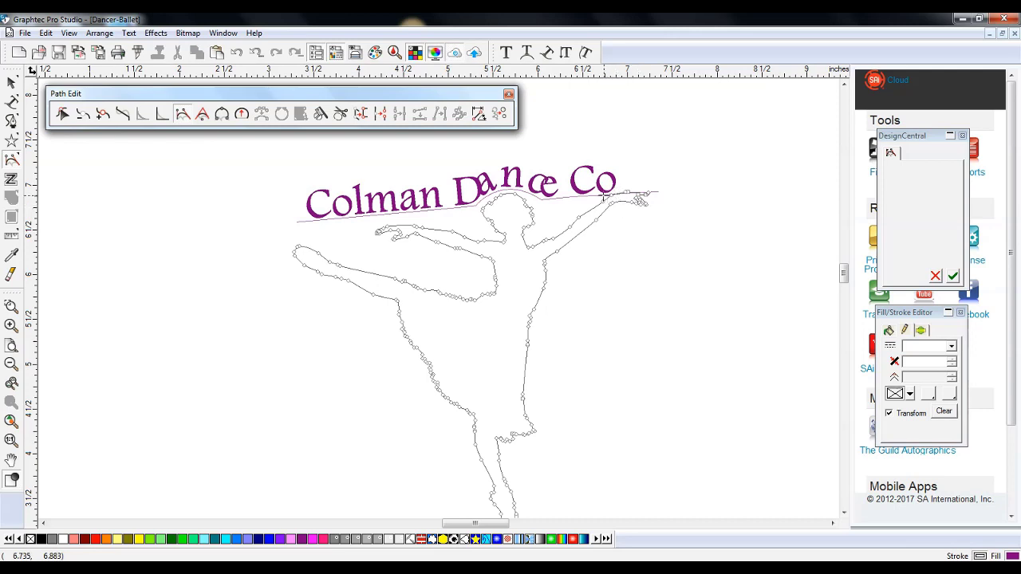
{"action": "left_click", "coordinate": [655, 189]}
{"action": "left_click_drag", "start_coordinate": [635, 178], "coordinate": [627, 179]}
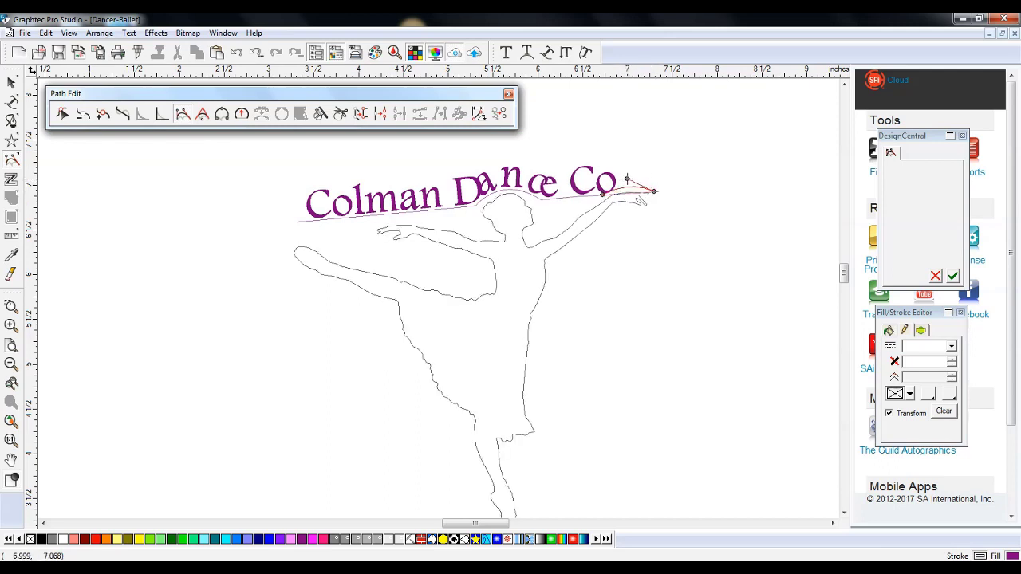
{"action": "left_click", "coordinate": [639, 189]}
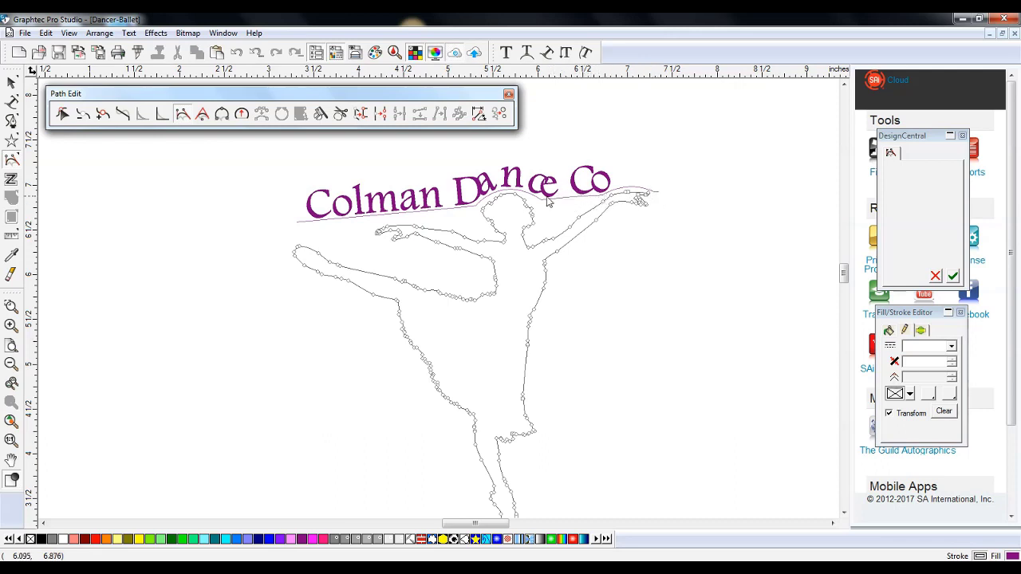
Try to smooth the text path between the head and the hand, and close the Path Edit tools
{"action": "left_click", "coordinate": [122, 116]}
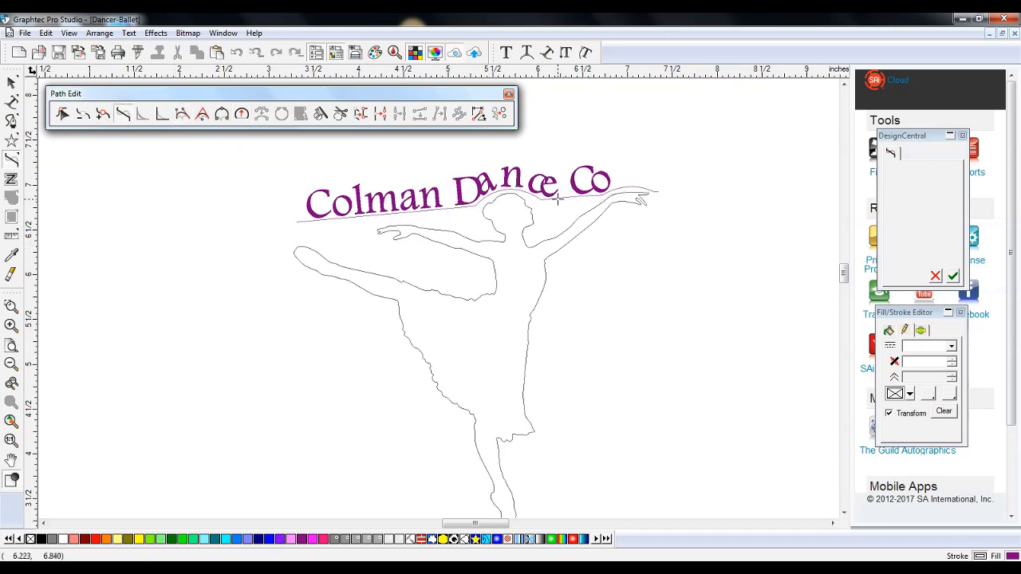
{"action": "left_click_drag", "start_coordinate": [555, 199], "coordinate": [602, 194]}
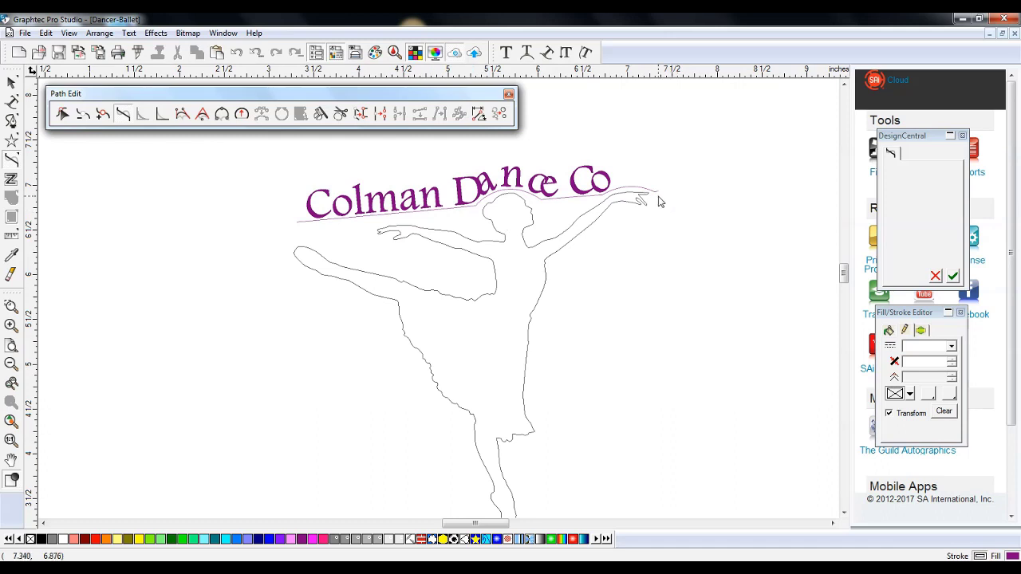
{"action": "left_click", "coordinate": [508, 94]}
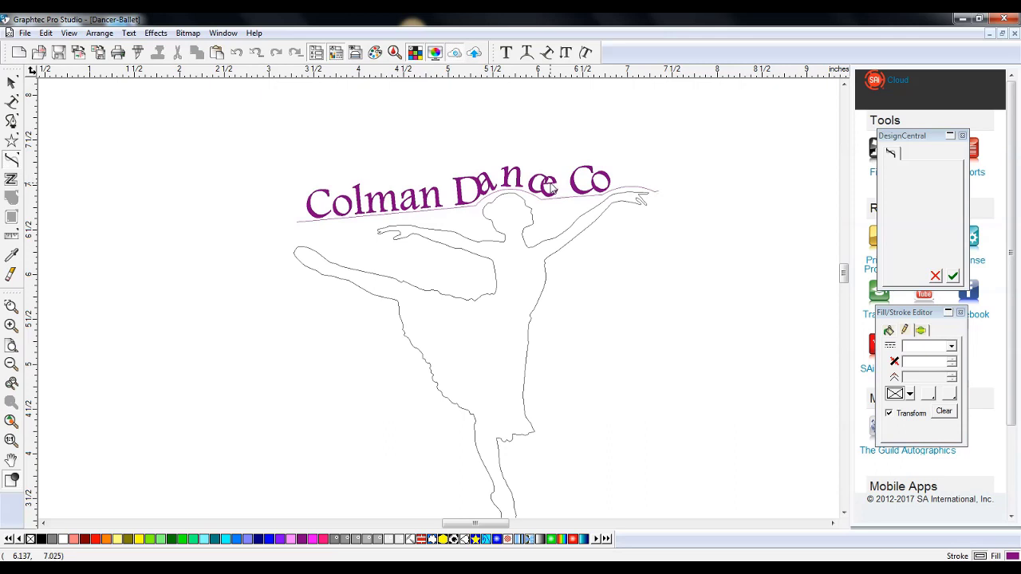
Open the "Colman Dance Co" path text for character editing and stretch its letter spacing toward the outstretched hand
{"action": "left_click", "coordinate": [10, 83]}
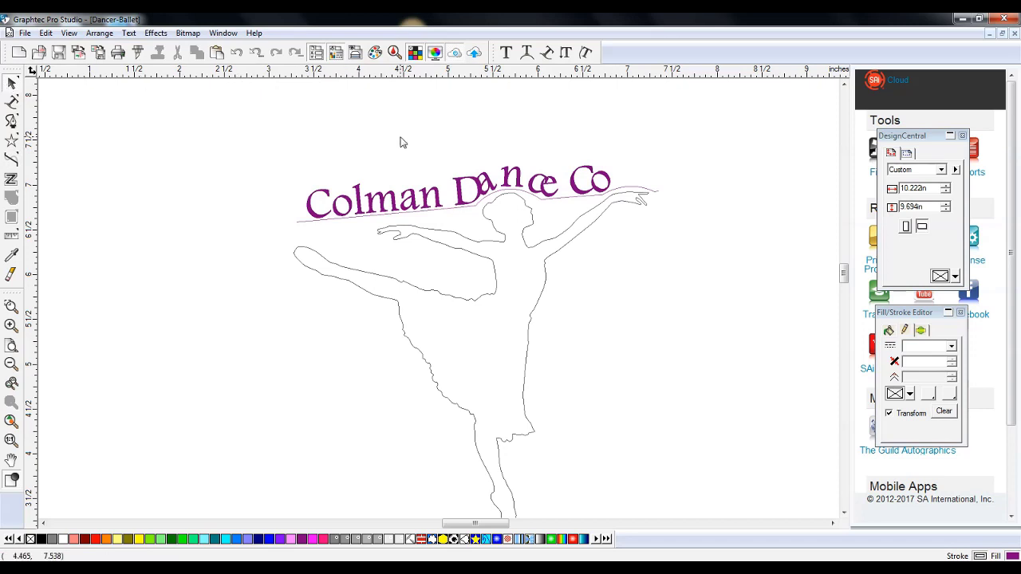
{"action": "left_click", "coordinate": [393, 204]}
{"action": "double_click", "coordinate": [394, 205]}
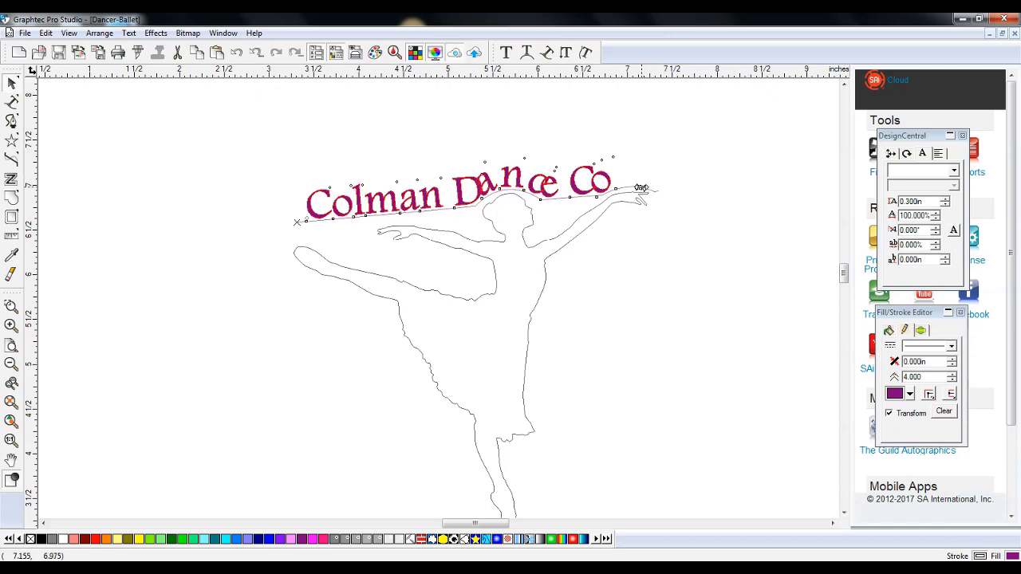
{"action": "left_click_drag", "start_coordinate": [642, 189], "coordinate": [686, 185]}
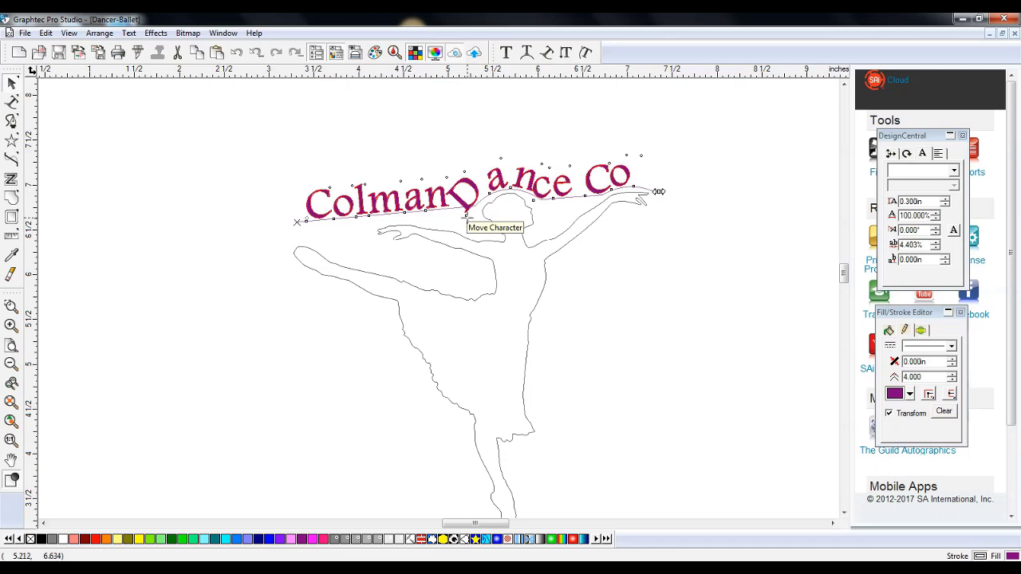
Shift individual letters of "Dance" along the path to even out their spacing around the head, and deselect the text
{"action": "mouse_move", "coordinate": [465, 217]}
{"action": "left_mouse_down"}
{"action": "mouse_move", "coordinate": [461, 189]}
{"action": "mouse_move", "coordinate": [473, 206]}
{"action": "left_mouse_up"}
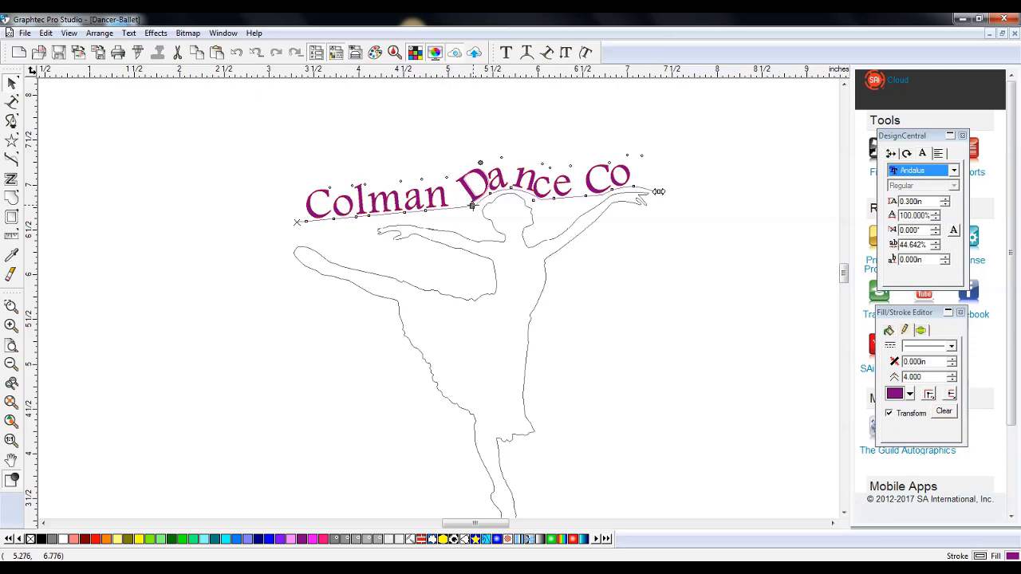
{"action": "left_click_drag", "start_coordinate": [490, 193], "coordinate": [493, 192]}
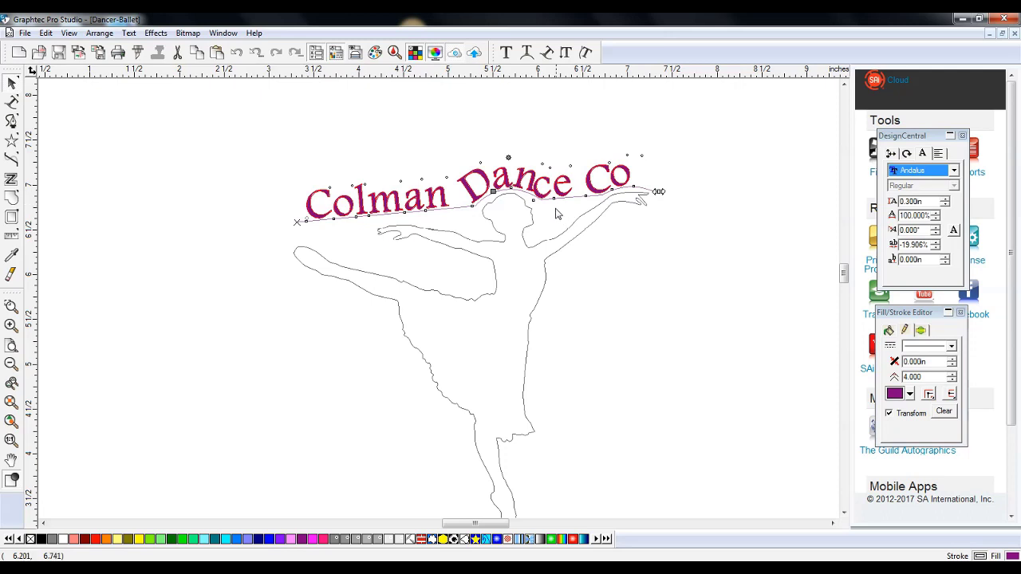
{"action": "left_click", "coordinate": [534, 201]}
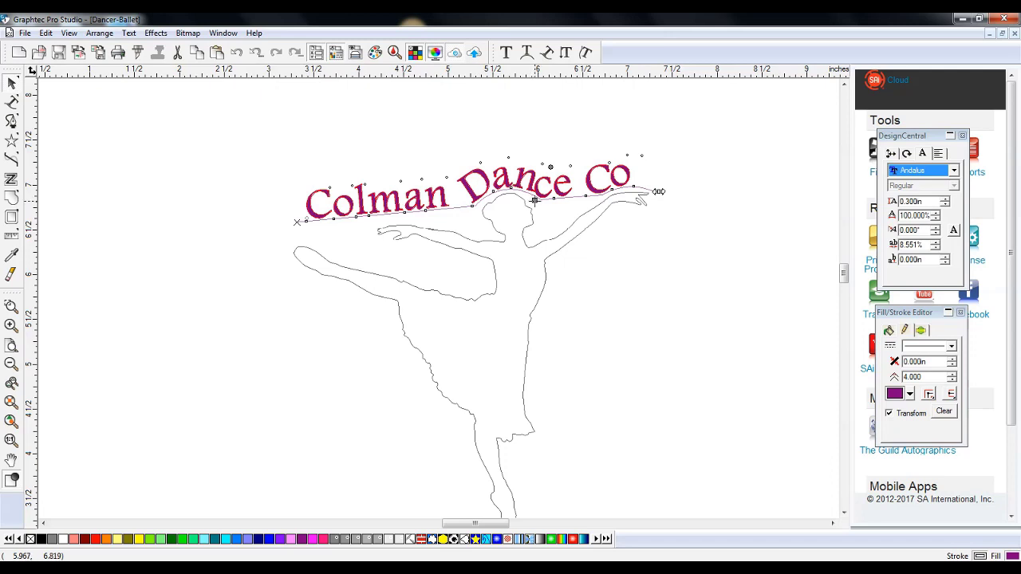
{"action": "left_click_drag", "start_coordinate": [534, 201], "coordinate": [556, 198]}
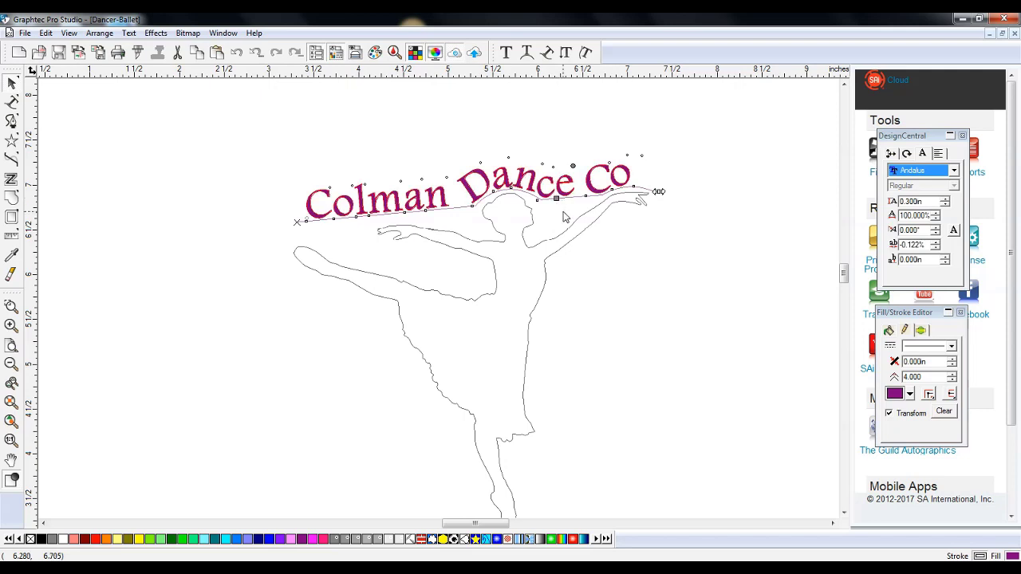
{"action": "left_click", "coordinate": [563, 216]}
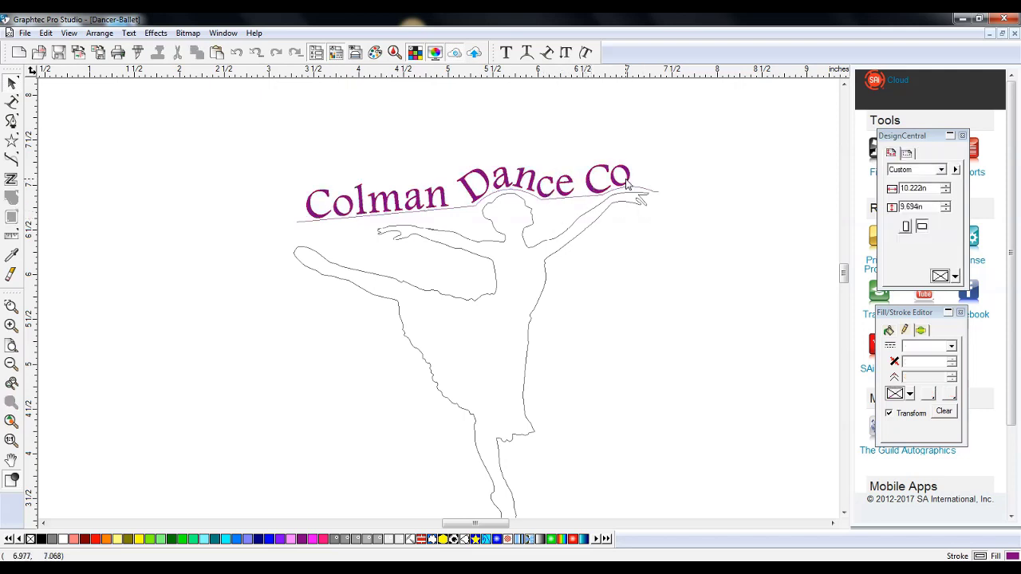
Rotate the final "o" of "Co" slightly clockwise on the path, and deselect the text
{"action": "left_click", "coordinate": [627, 171]}
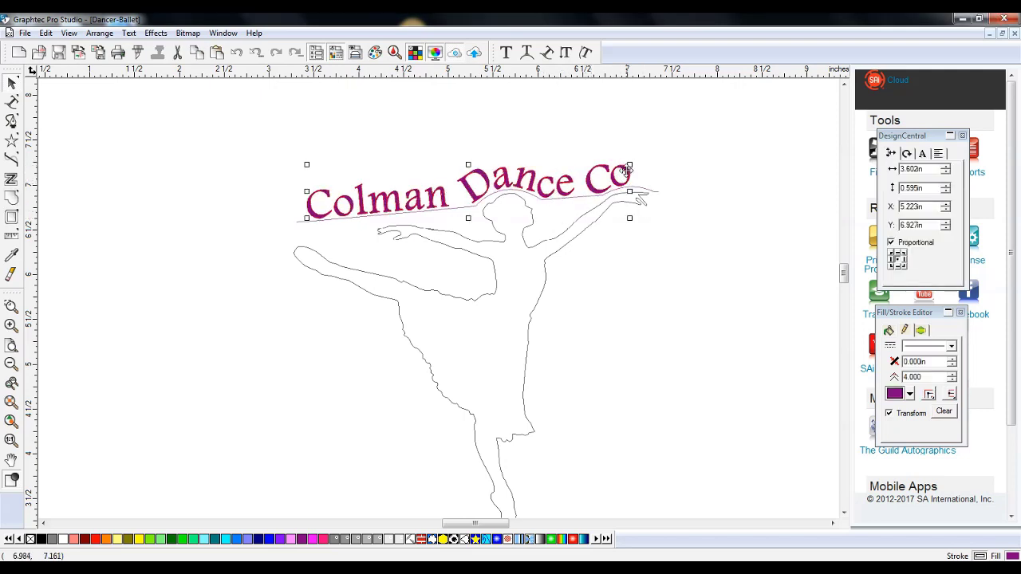
{"action": "left_click", "coordinate": [591, 190]}
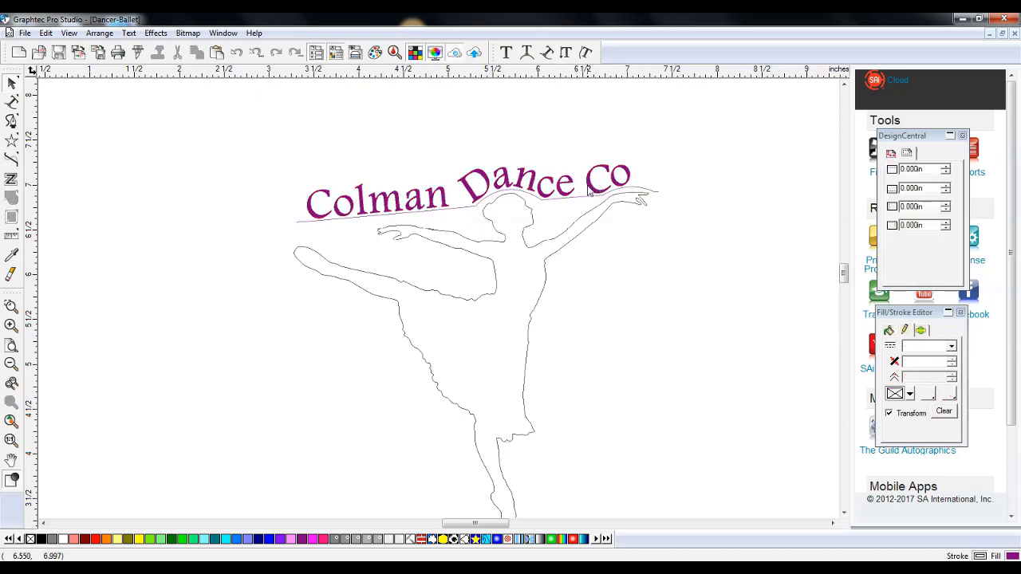
{"action": "left_click", "coordinate": [591, 188]}
{"action": "left_click", "coordinate": [592, 184]}
{"action": "double_click", "coordinate": [591, 184]}
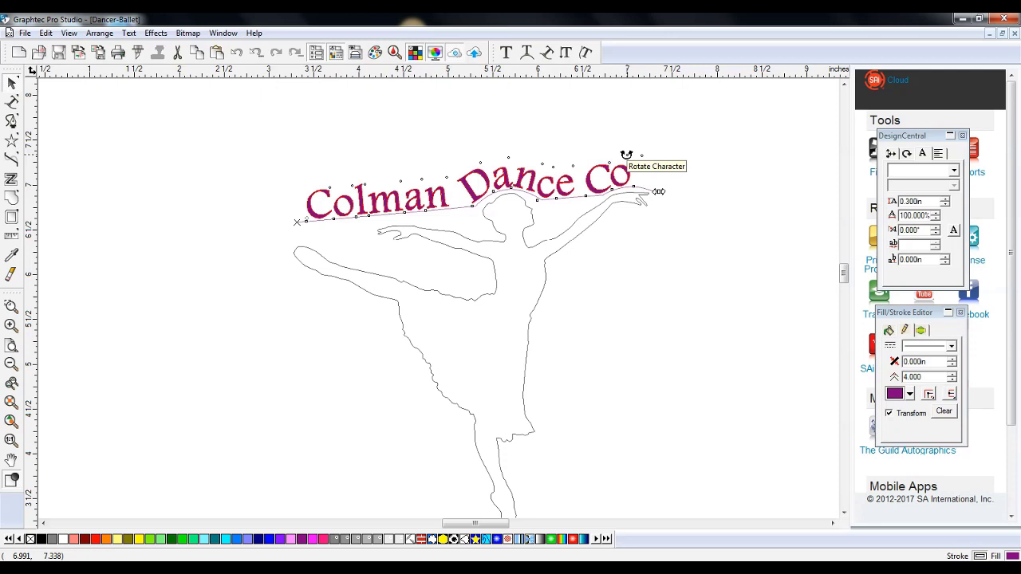
{"action": "left_click", "coordinate": [626, 154]}
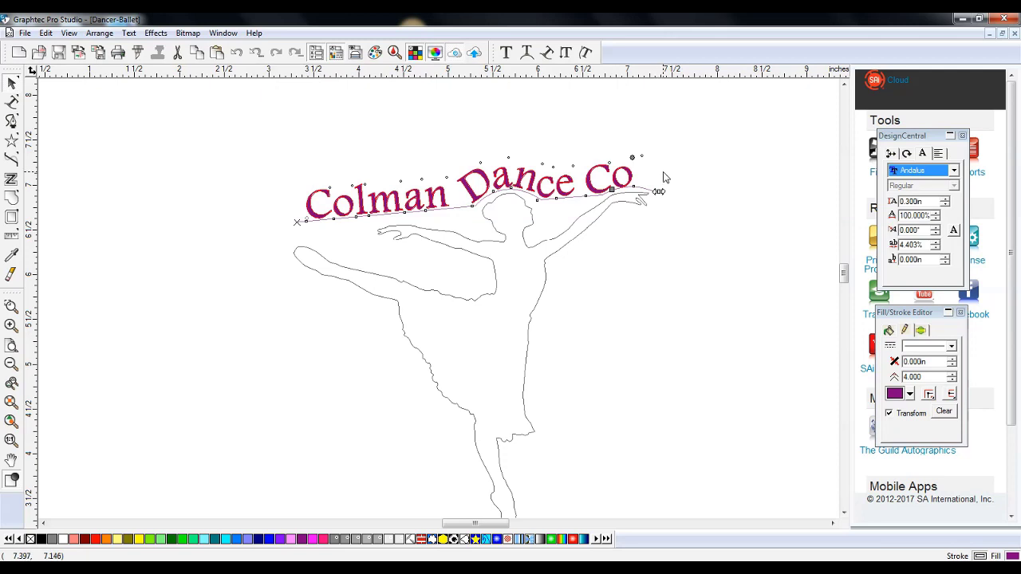
{"action": "left_click", "coordinate": [664, 175]}
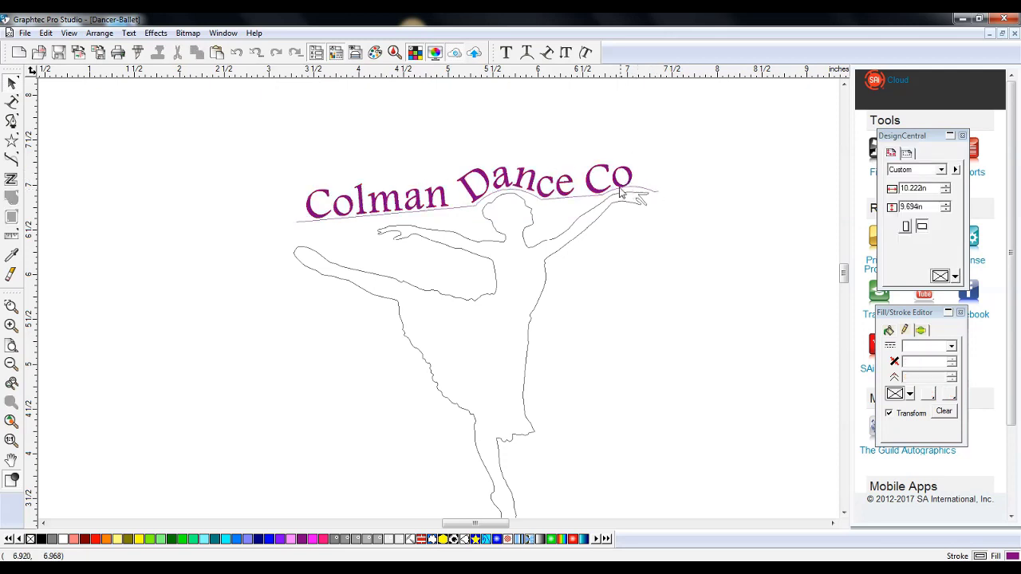
{"action": "left_click", "coordinate": [549, 191]}
{"action": "left_click", "coordinate": [511, 184]}
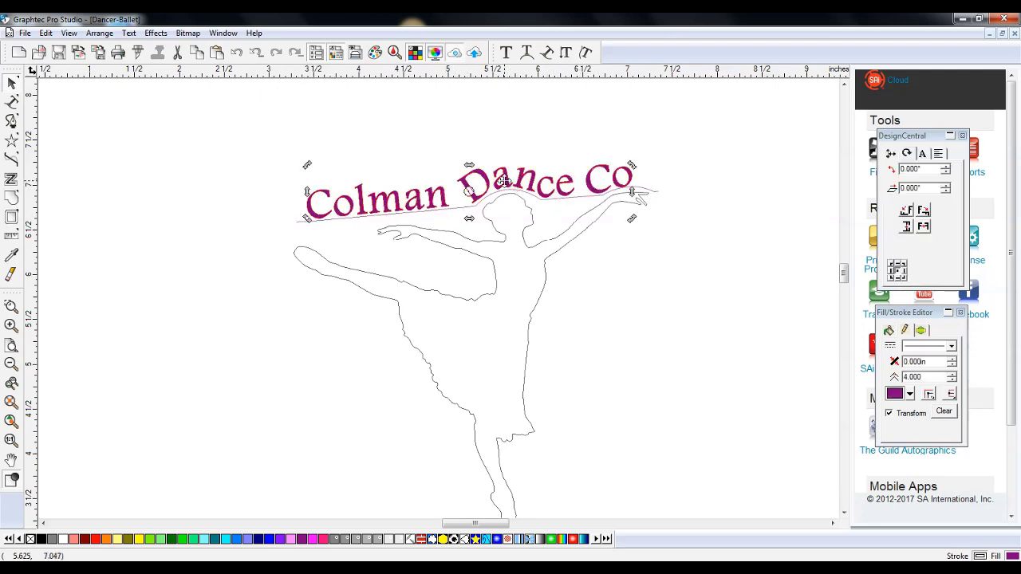
{"action": "double_click", "coordinate": [460, 177]}
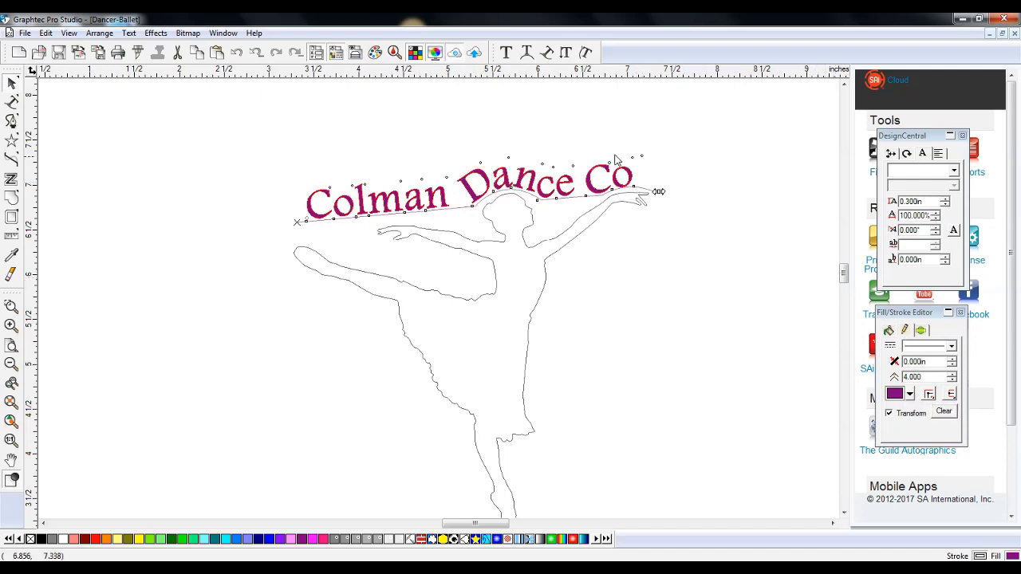
Highlight all of "Colman Dance Co" with the Path Text tool and set its stroke colour to Medium Green
{"action": "left_click", "coordinate": [11, 102]}
{"action": "left_click", "coordinate": [637, 209]}
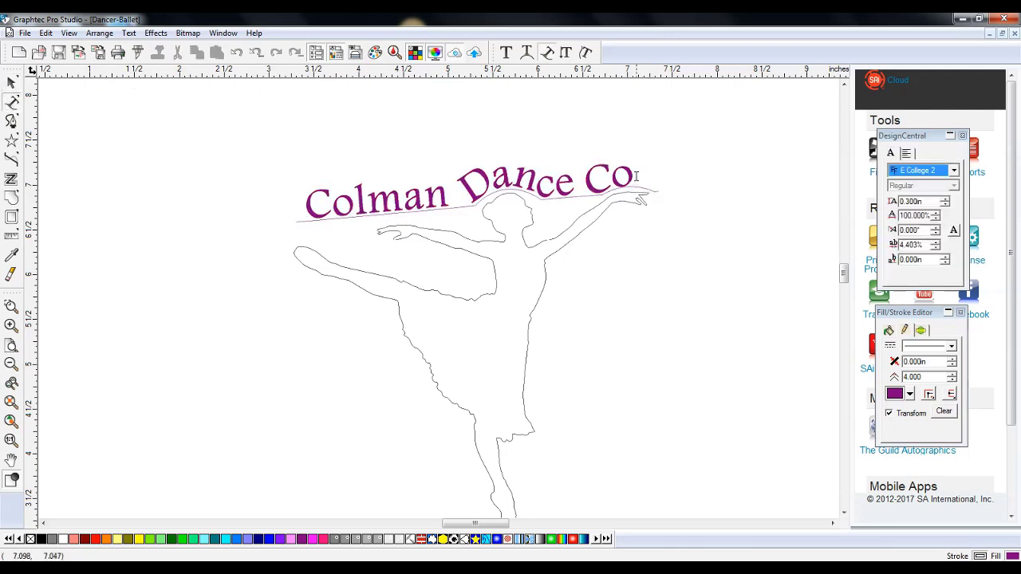
{"action": "left_click", "coordinate": [566, 182]}
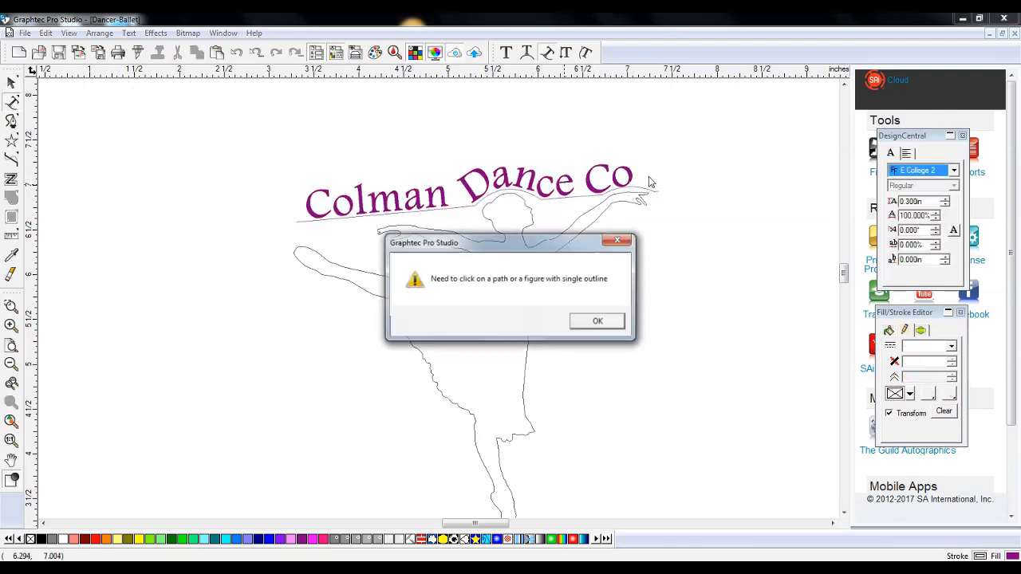
{"action": "left_click", "coordinate": [598, 319]}
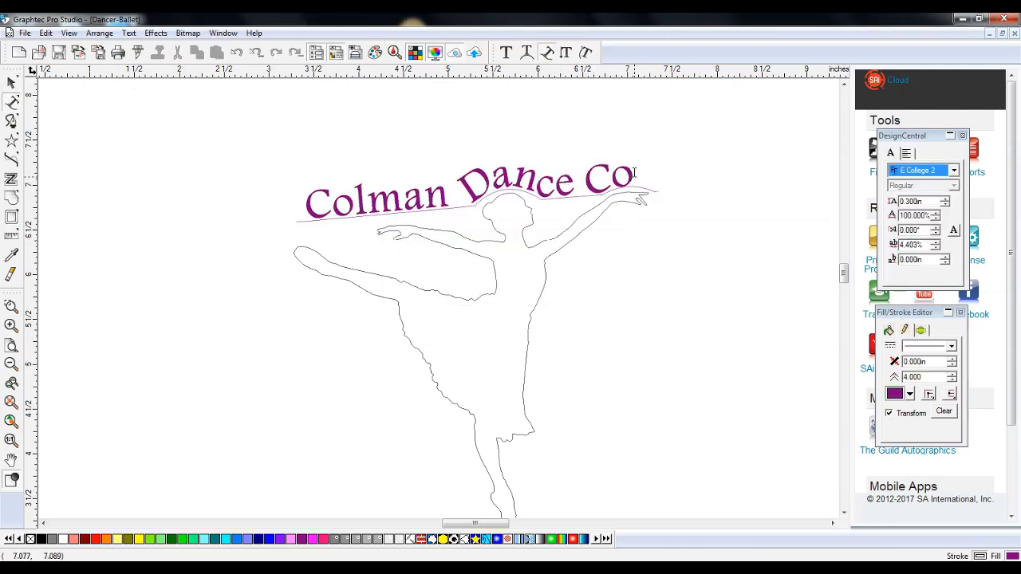
{"action": "left_click_drag", "start_coordinate": [639, 171], "coordinate": [305, 188]}
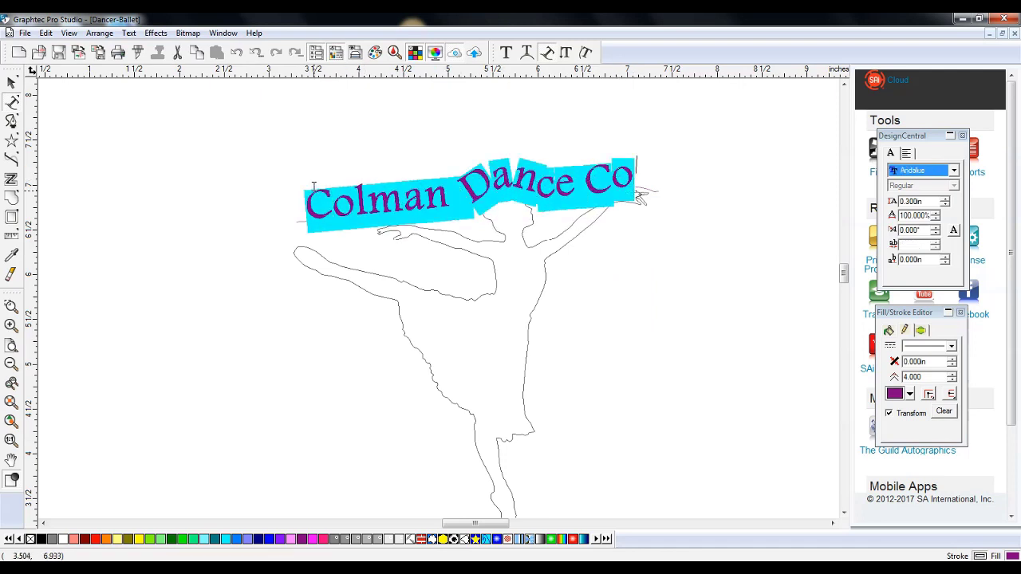
{"action": "left_click", "coordinate": [910, 394]}
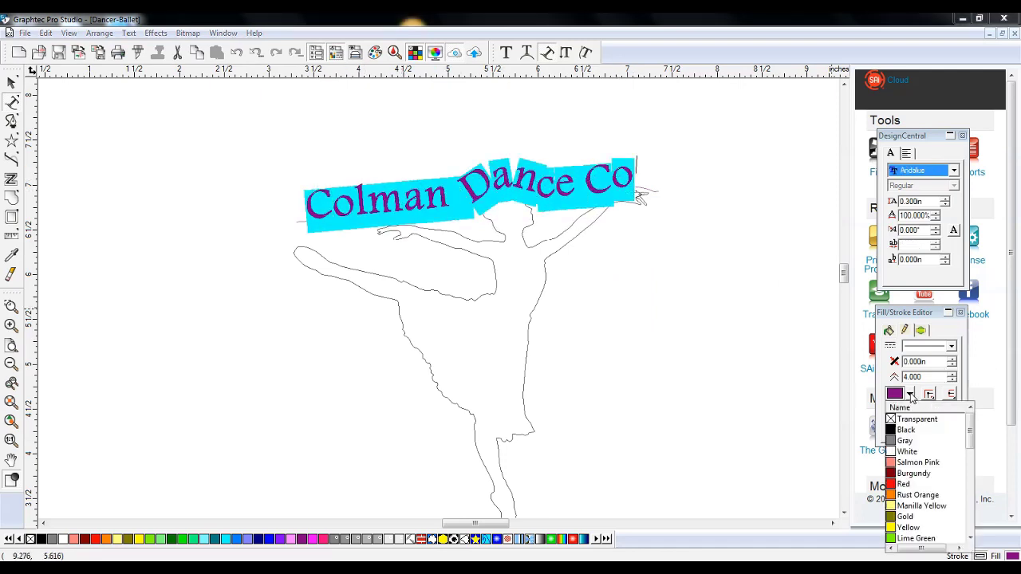
{"action": "scroll", "coordinate": [960, 489], "scroll_direction": "down", "scroll_amount": 2}
{"action": "left_click", "coordinate": [942, 498]}
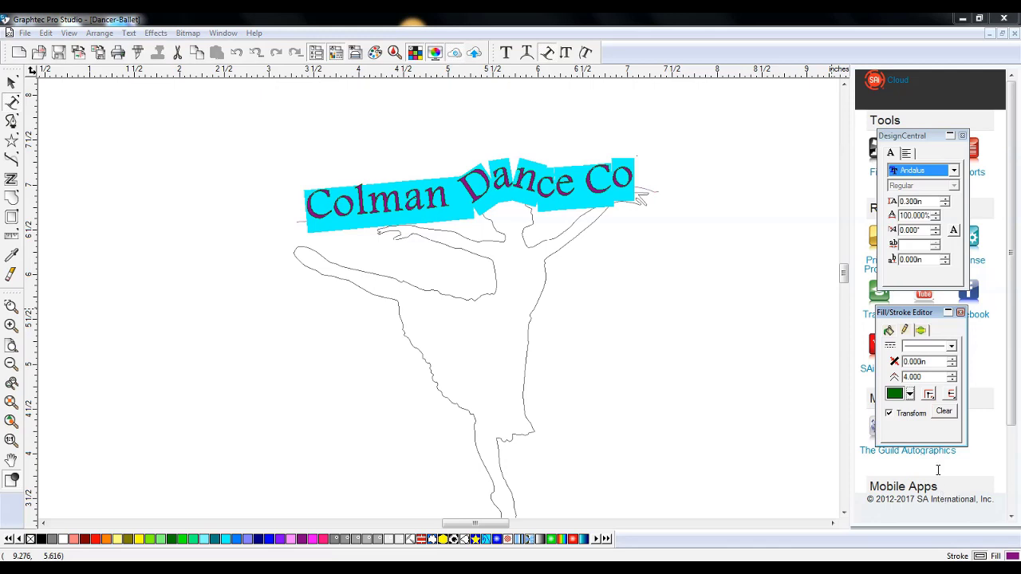
Change the solid fill of "Colman Dance Co" to Medium Green and deselect the text
{"action": "left_click", "coordinate": [890, 331]}
{"action": "left_click", "coordinate": [912, 382]}
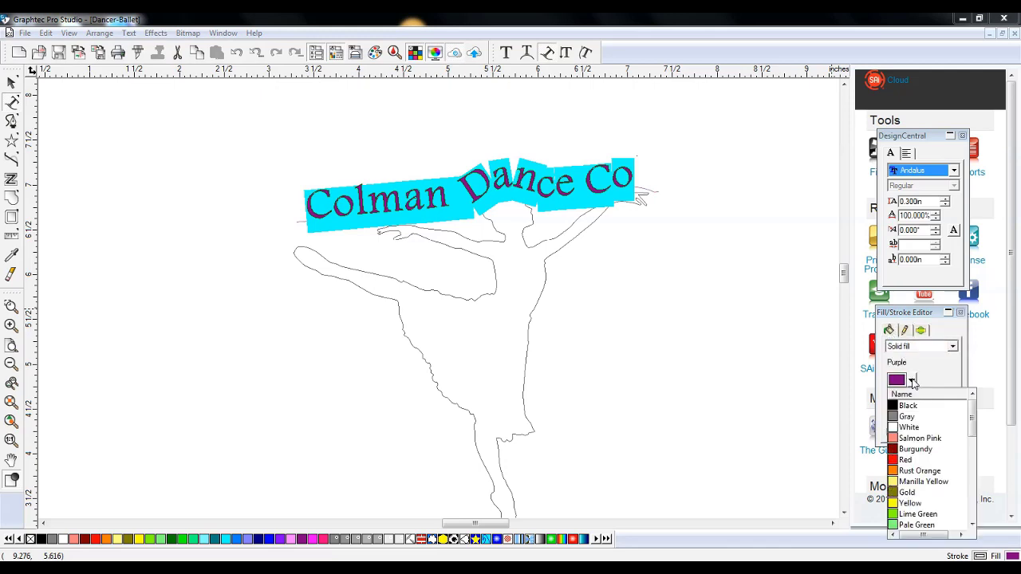
{"action": "scroll", "coordinate": [937, 483], "scroll_direction": "down", "scroll_amount": 1}
{"action": "left_click", "coordinate": [929, 508]}
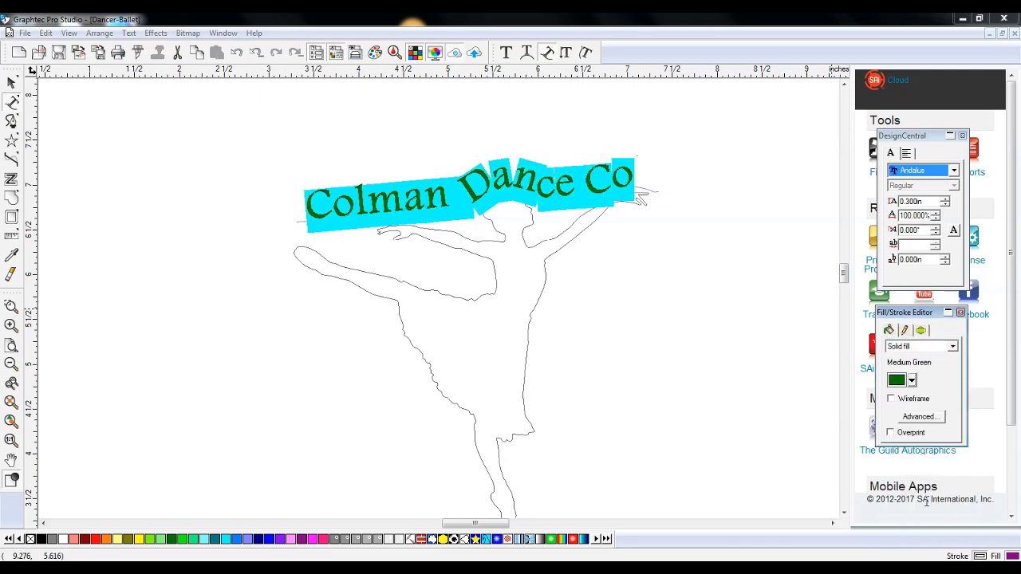
{"action": "left_click", "coordinate": [673, 265]}
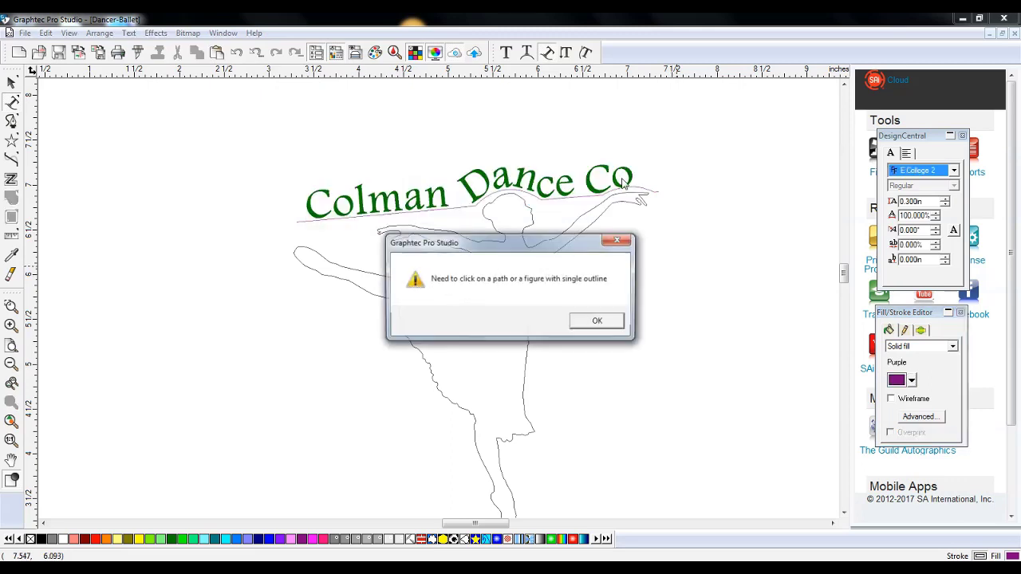
{"action": "left_click", "coordinate": [621, 239]}
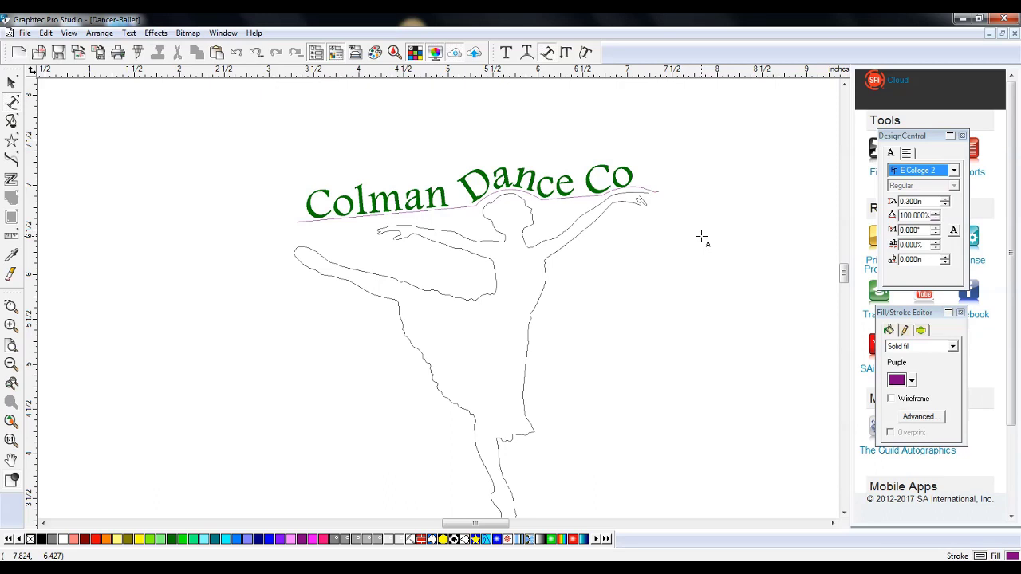
{"action": "left_click", "coordinate": [12, 83]}
{"action": "left_click", "coordinate": [343, 224]}
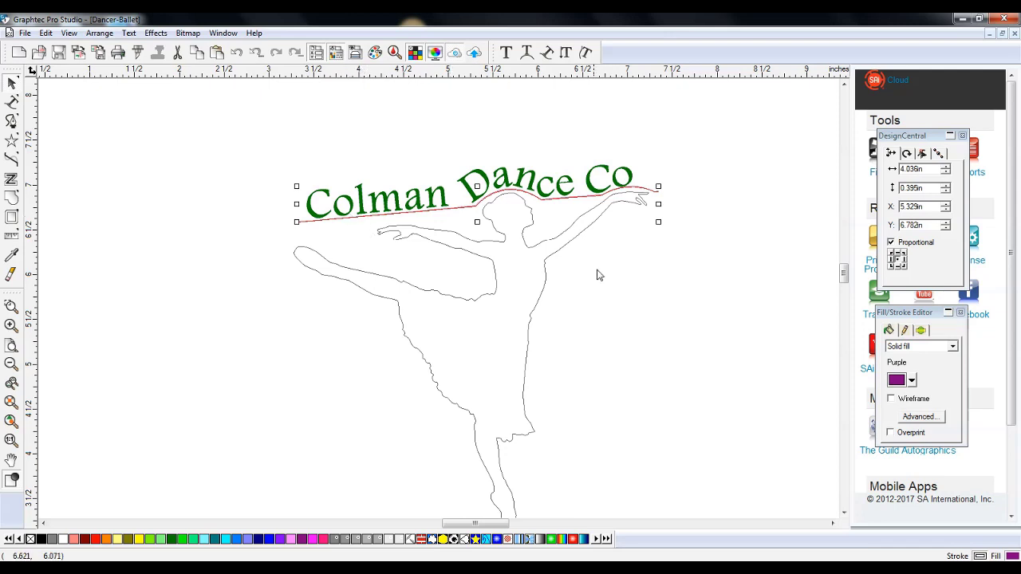
{"action": "left_click", "coordinate": [635, 277]}
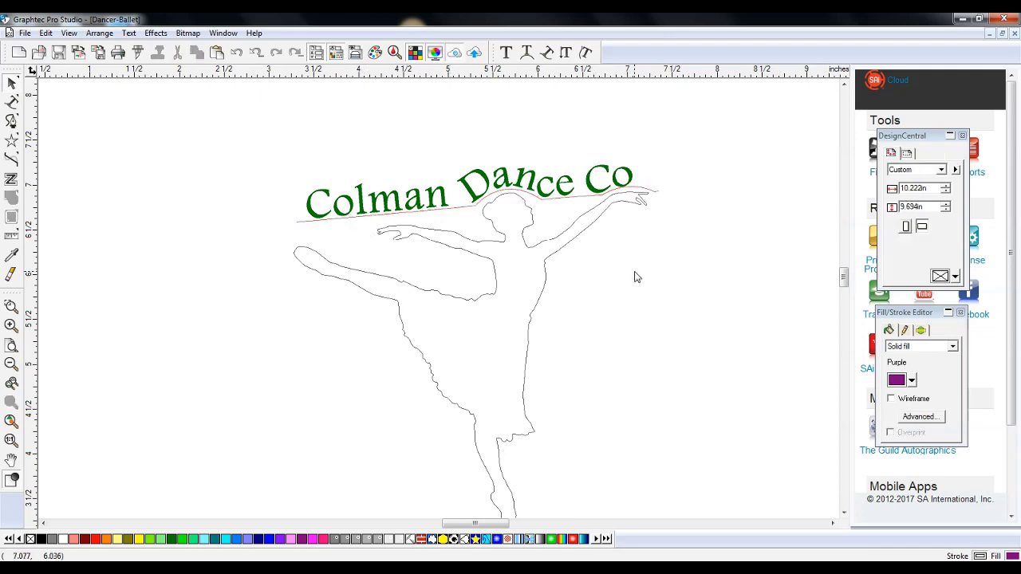
Add arc text reading "shoot for the stars" just below the dancer's standing foot
{"action": "scroll", "coordinate": [636, 277], "scroll_direction": "down", "scroll_amount": 2}
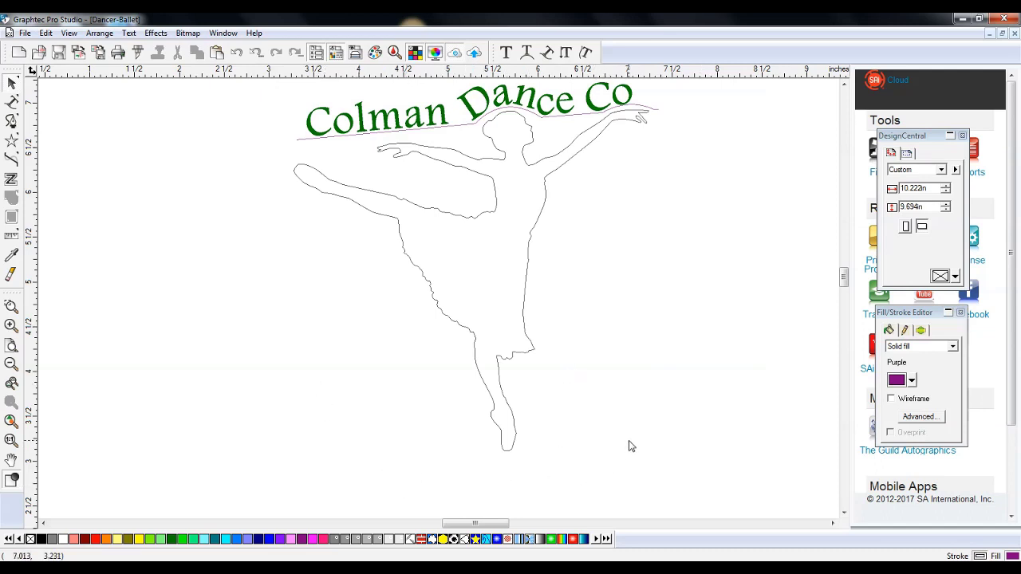
{"action": "left_click", "coordinate": [527, 54]}
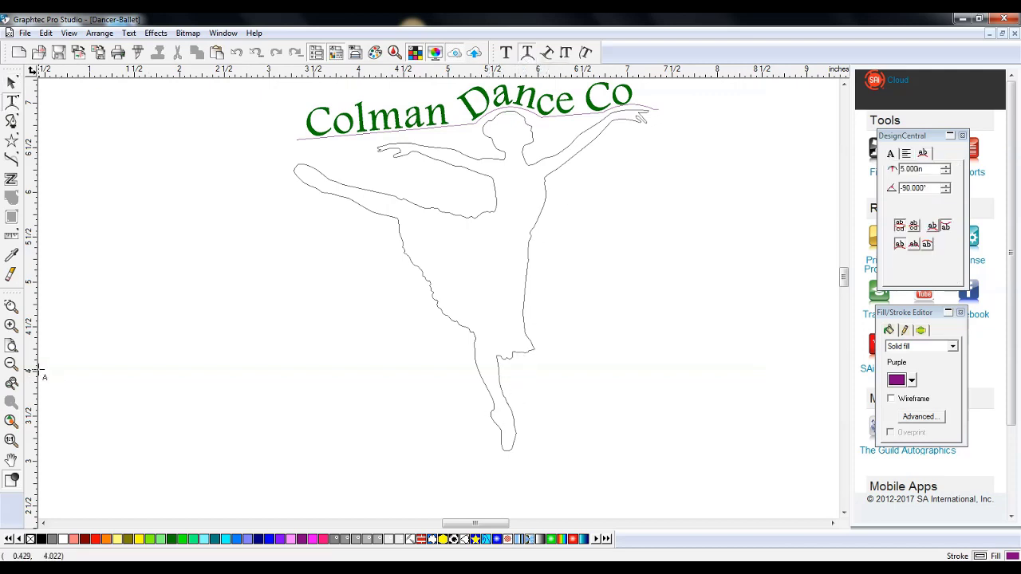
{"action": "left_click", "coordinate": [12, 363]}
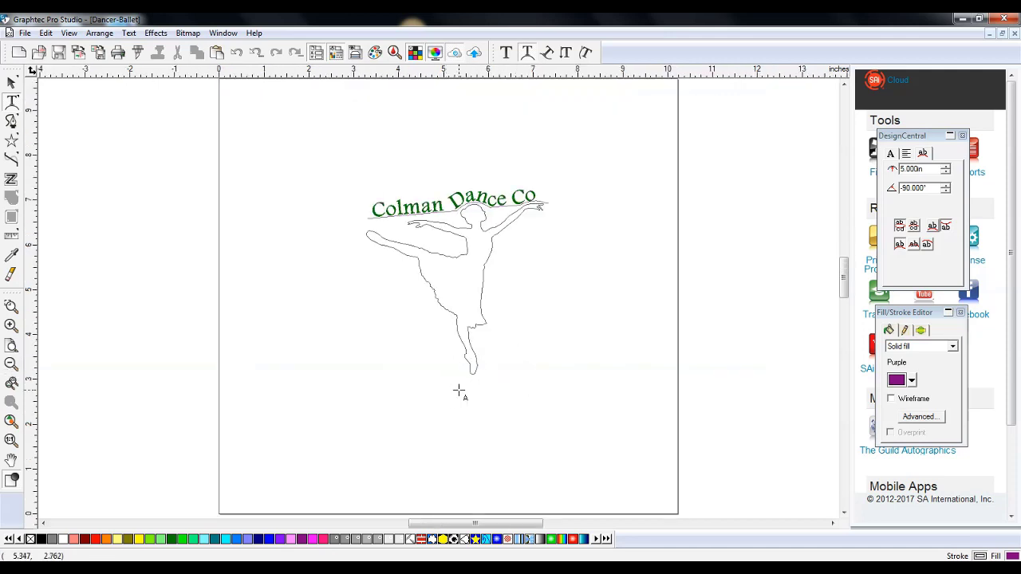
{"action": "left_click", "coordinate": [467, 395]}
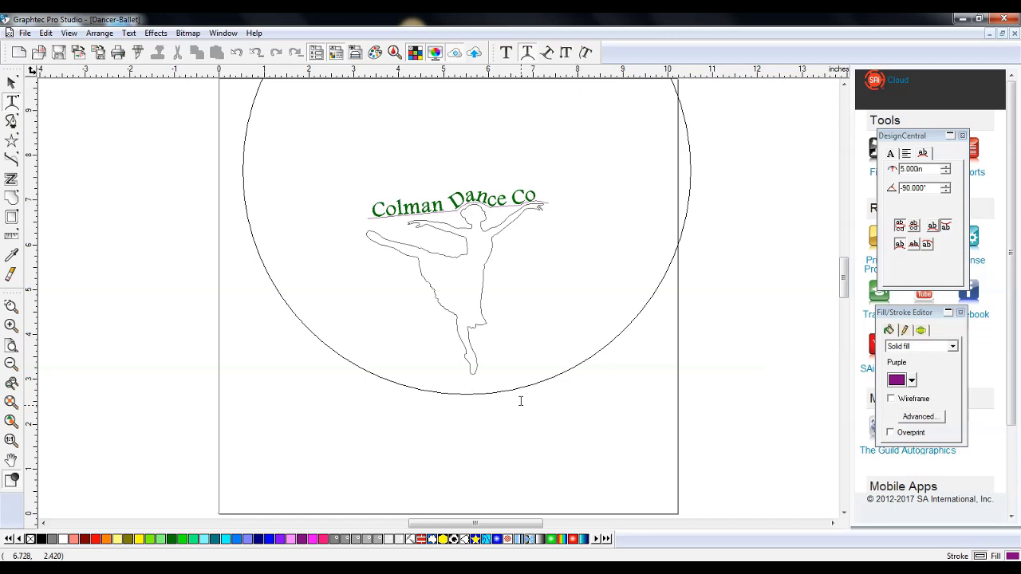
{"action": "type", "text": "shoot for the stars"}
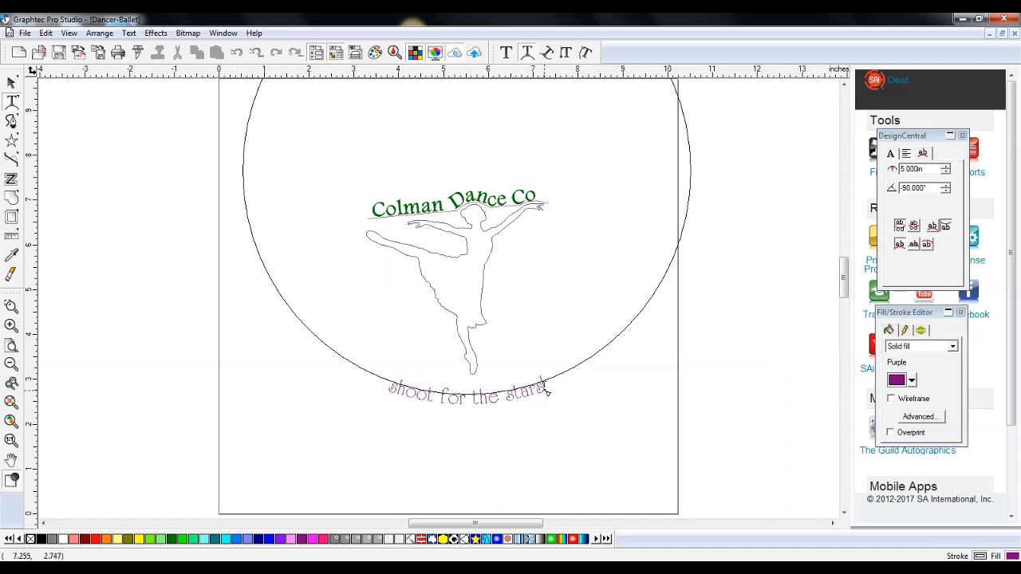
Highlight the word "stars" in the arc text and set its stroke colour to Medium Green
{"action": "left_click_drag", "start_coordinate": [547, 388], "coordinate": [505, 395]}
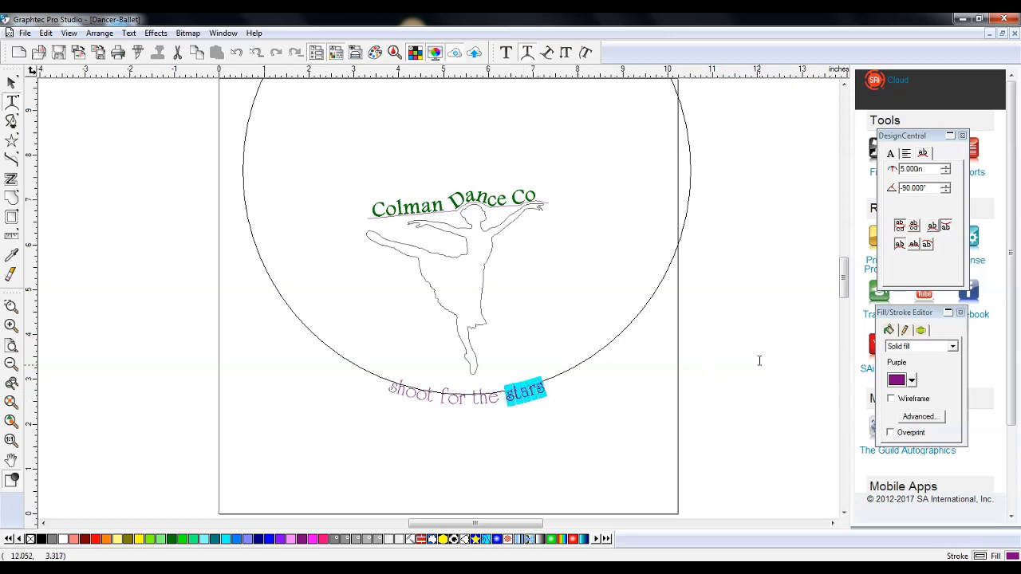
{"action": "left_click", "coordinate": [921, 331]}
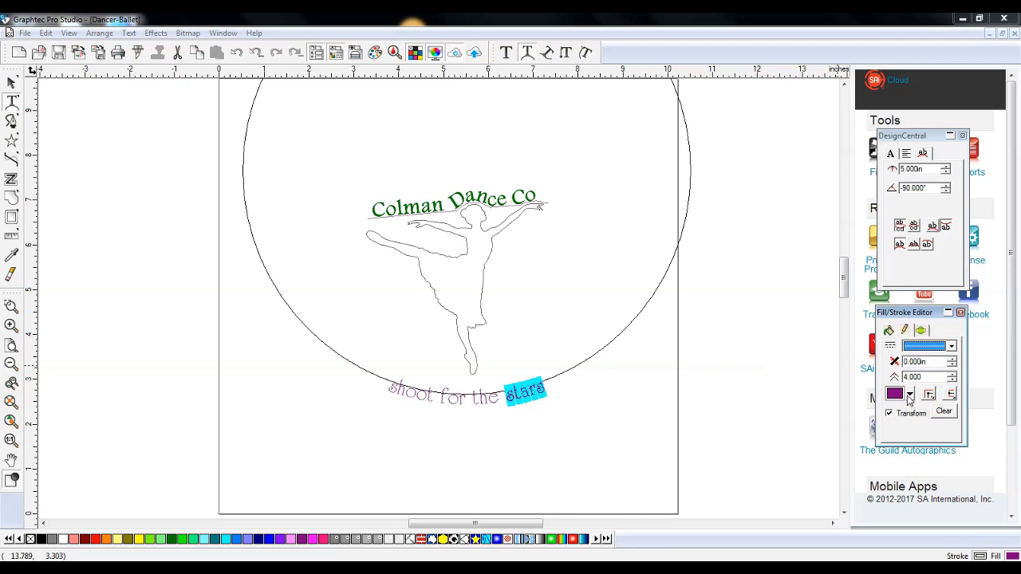
{"action": "left_click", "coordinate": [911, 394]}
{"action": "left_click", "coordinate": [924, 495]}
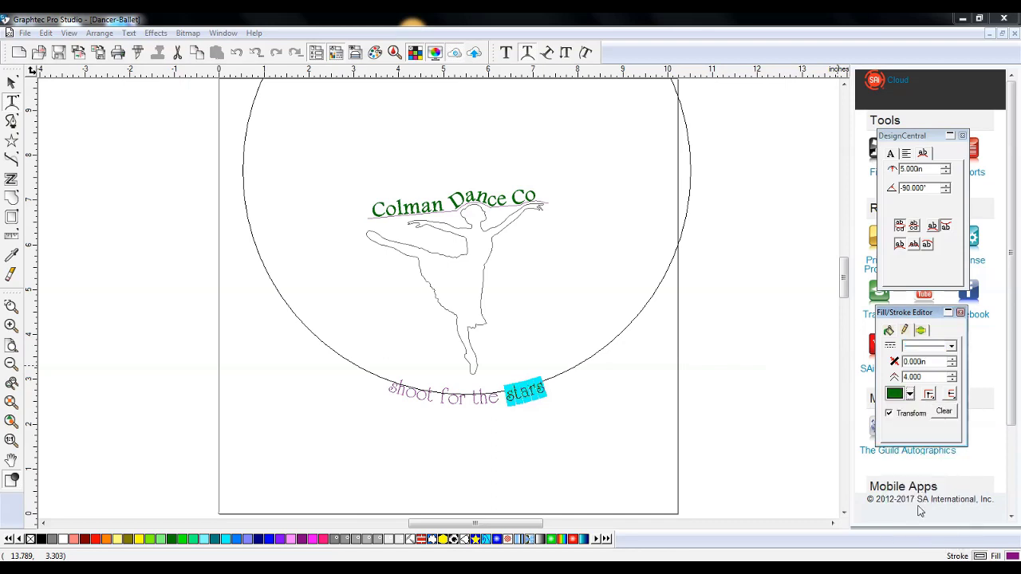
Highlight the whole "shoot for the stars" arc text and convert it to UPPER CASE
{"action": "left_click", "coordinate": [493, 416]}
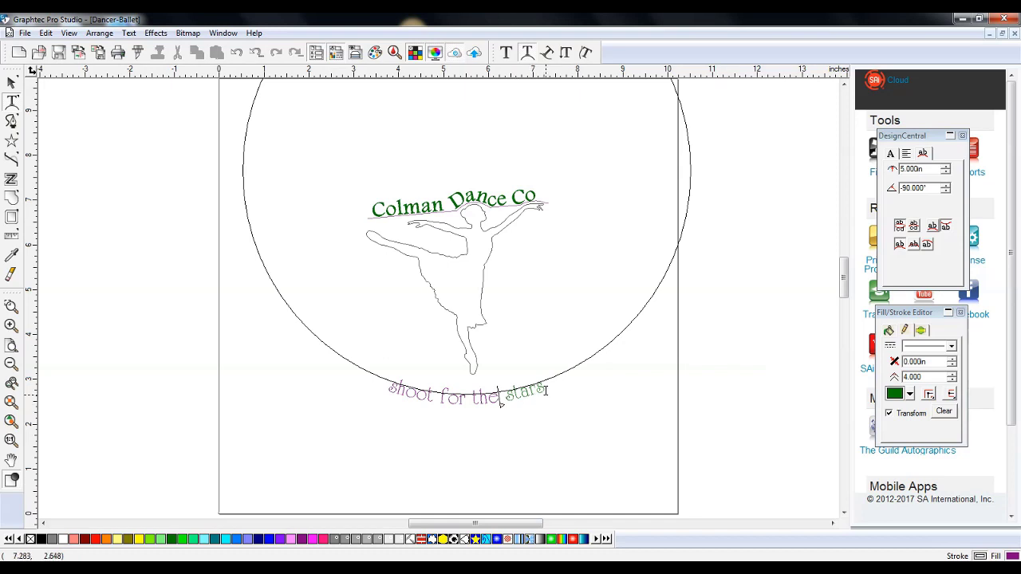
{"action": "left_click_drag", "start_coordinate": [546, 389], "coordinate": [388, 391]}
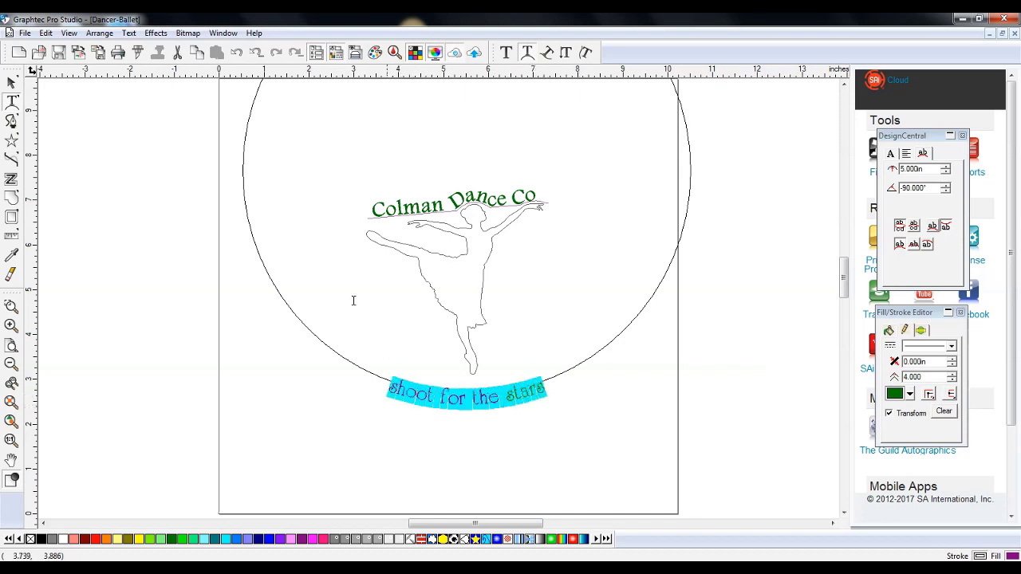
{"action": "left_click", "coordinate": [128, 33]}
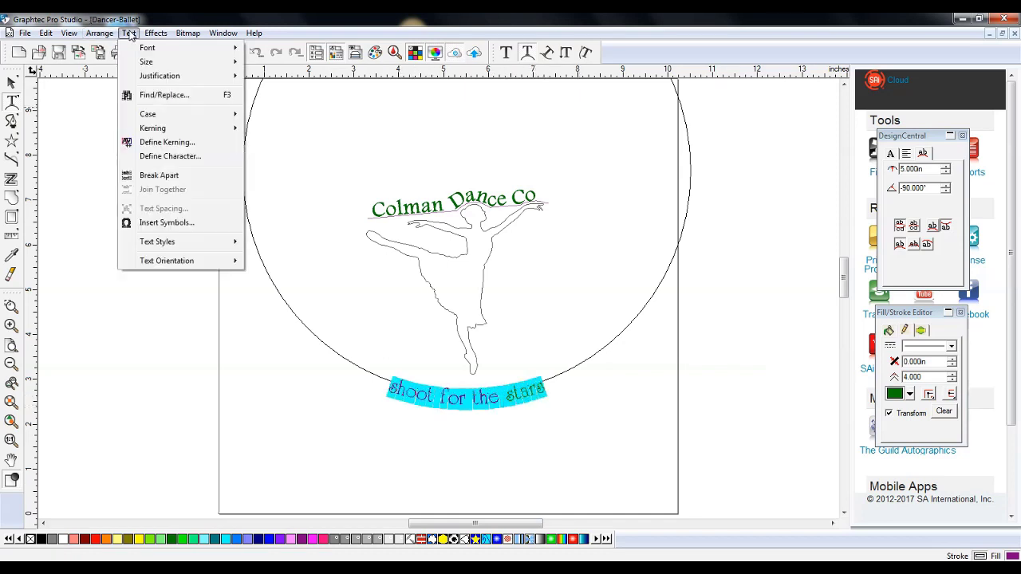
{"action": "mouse_move", "coordinate": [178, 117]}
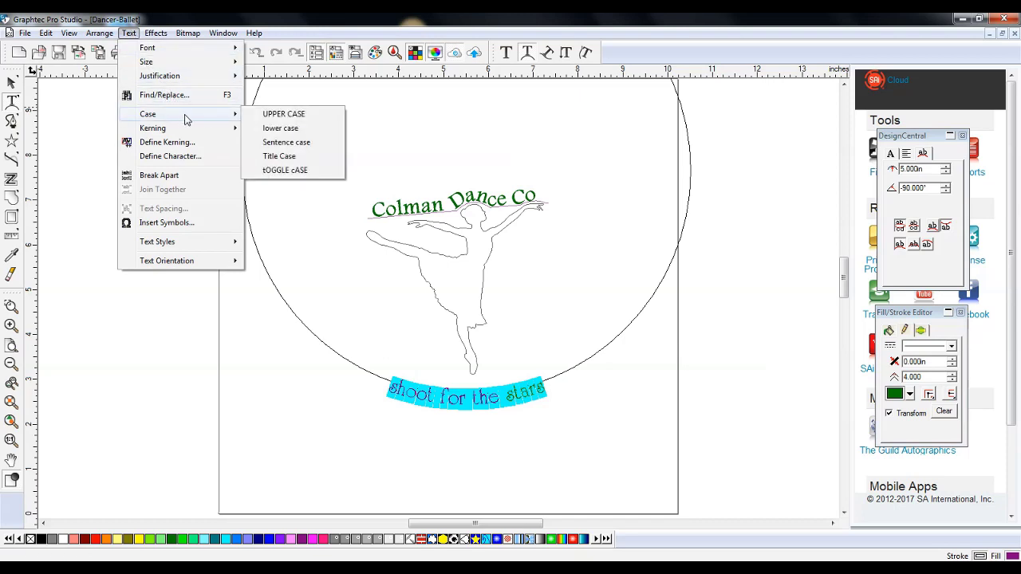
{"action": "left_click", "coordinate": [271, 114]}
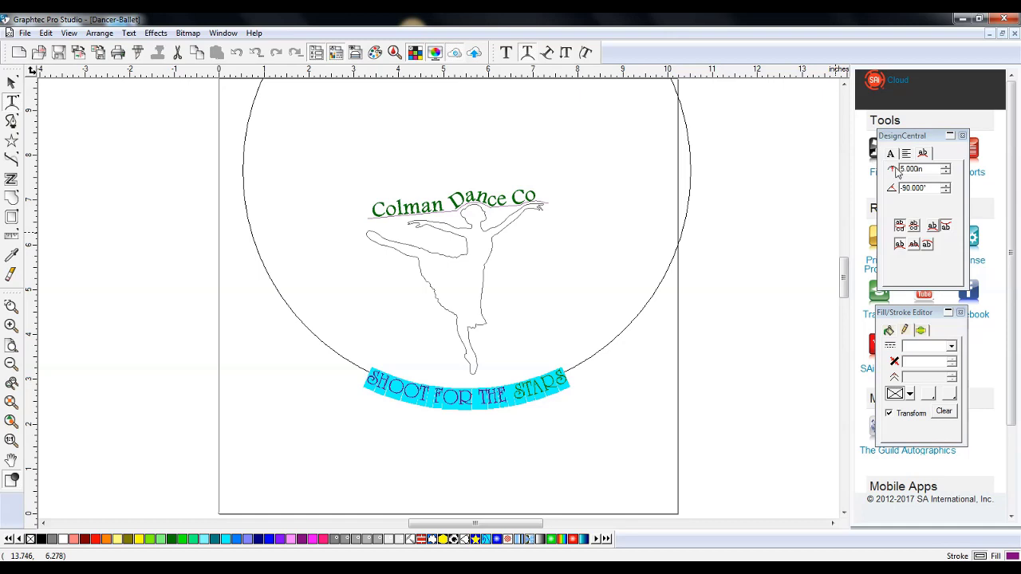
Increase the arc text's radius to 5.4 in
{"action": "left_click", "coordinate": [946, 167]}
{"action": "left_click", "coordinate": [946, 167]}
{"action": "left_click", "coordinate": [946, 168]}
{"action": "left_click", "coordinate": [946, 168]}
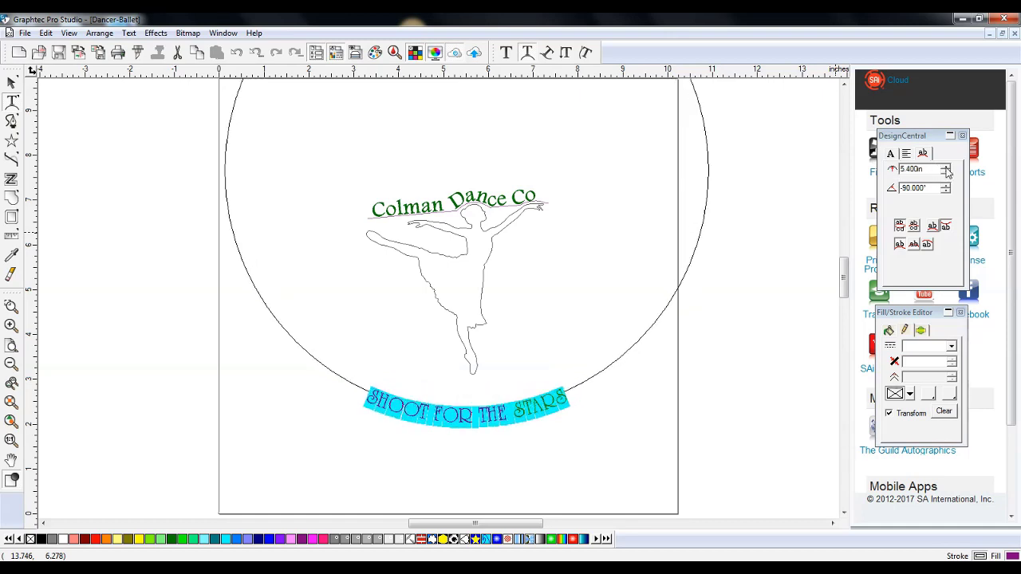
Reduce the radius of the "SHOOT FOR THE STARS" arc text to 4.113 in
{"action": "left_click", "coordinate": [948, 176]}
{"action": "left_click", "coordinate": [948, 176]}
{"action": "left_click", "coordinate": [948, 176]}
{"action": "left_click", "coordinate": [947, 176]}
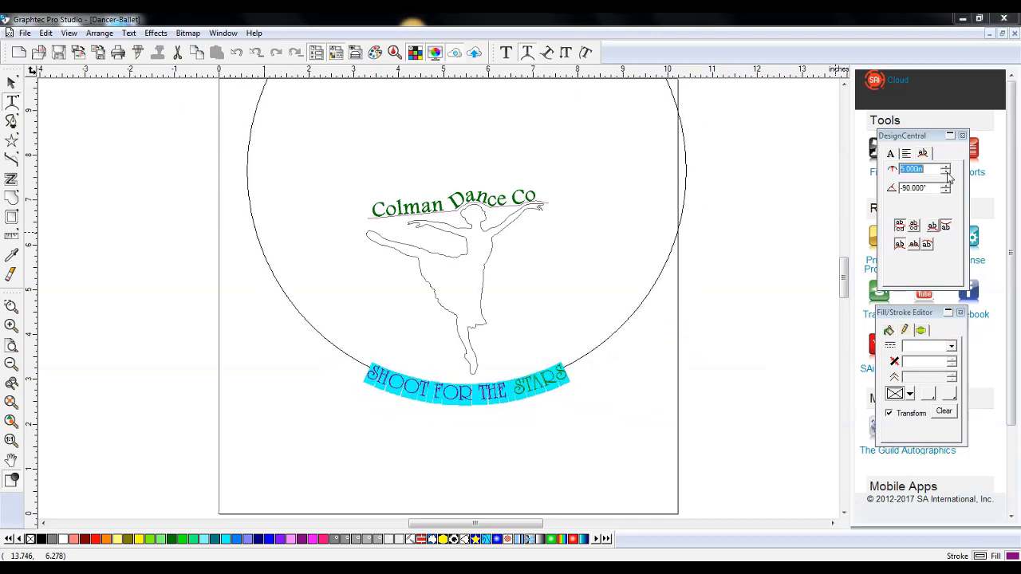
{"action": "left_click", "coordinate": [948, 175]}
{"action": "left_click", "coordinate": [947, 175]}
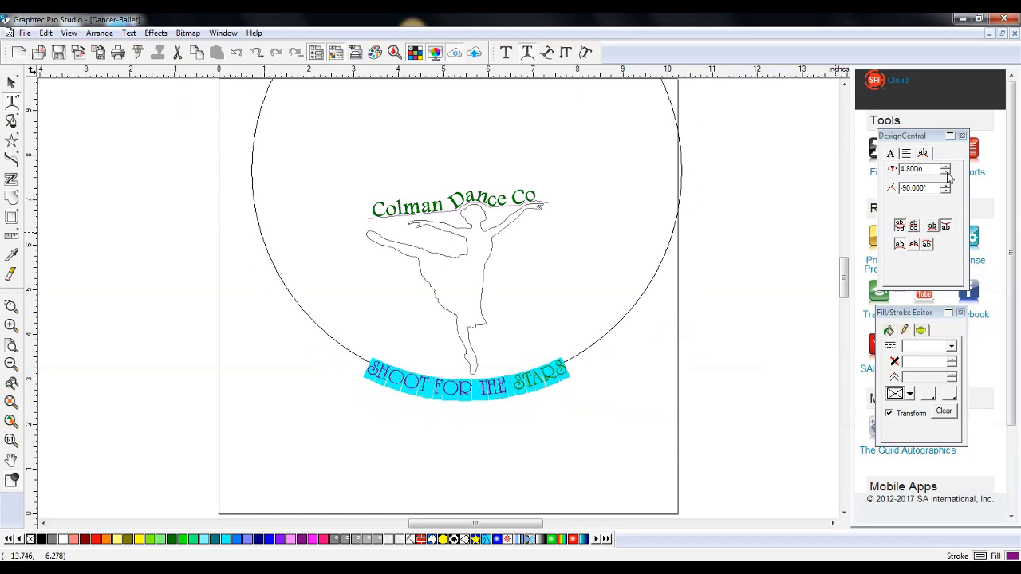
{"action": "left_click", "coordinate": [948, 176]}
{"action": "left_click", "coordinate": [948, 175]}
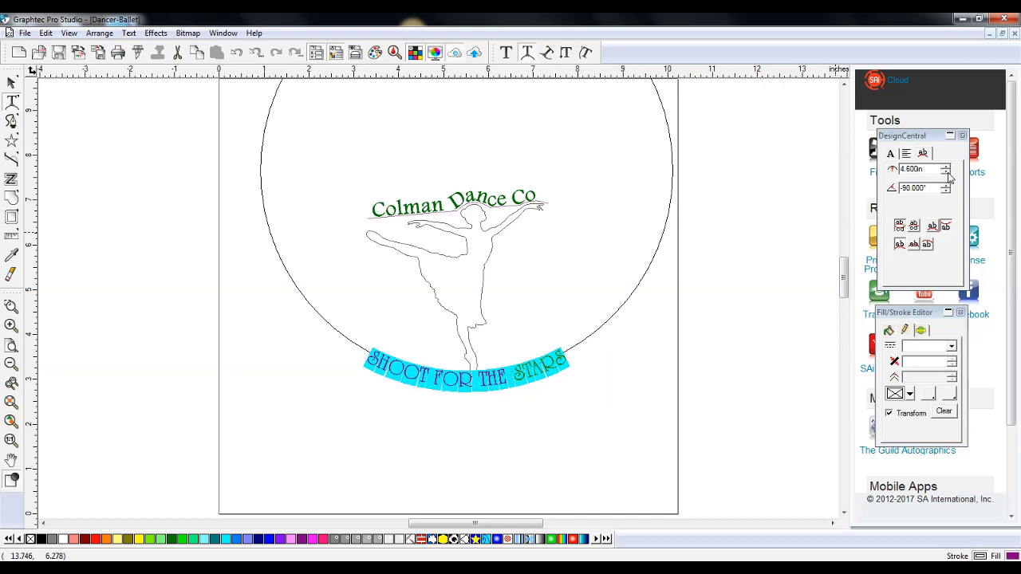
{"action": "left_click", "coordinate": [948, 175]}
{"action": "left_click", "coordinate": [948, 176]}
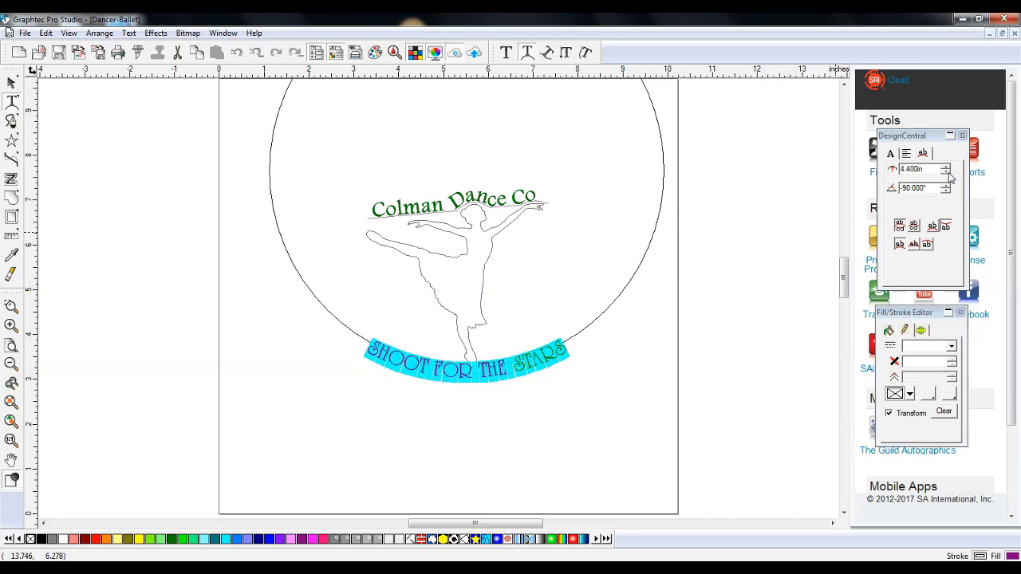
{"action": "left_click", "coordinate": [948, 176]}
{"action": "left_click", "coordinate": [948, 176]}
{"action": "left_click", "coordinate": [948, 175]}
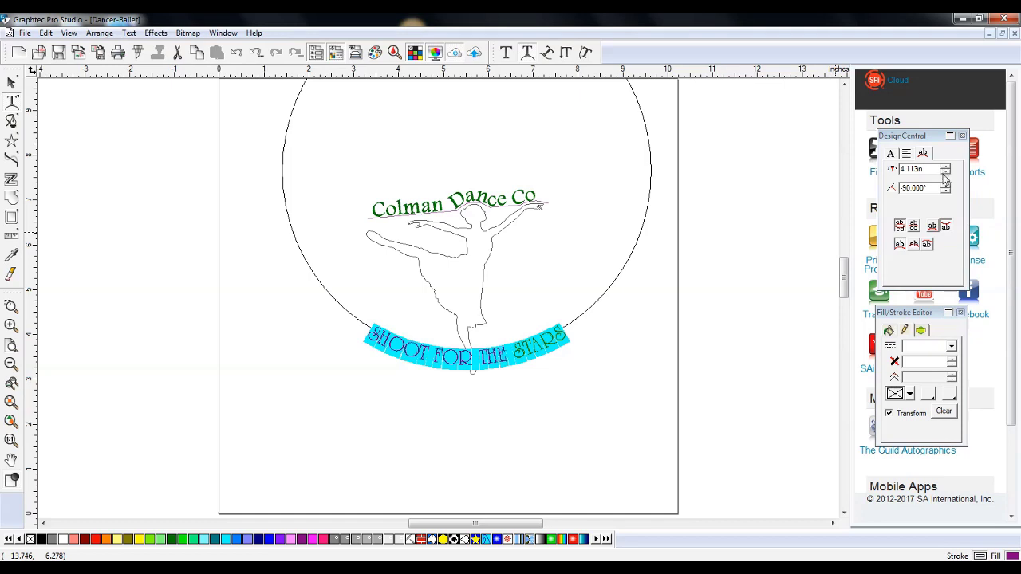
Try the arc text's orientation and alignment options, keeping it along the circle's lower curve with the letters resting inside the arc line
{"action": "left_click", "coordinate": [914, 228]}
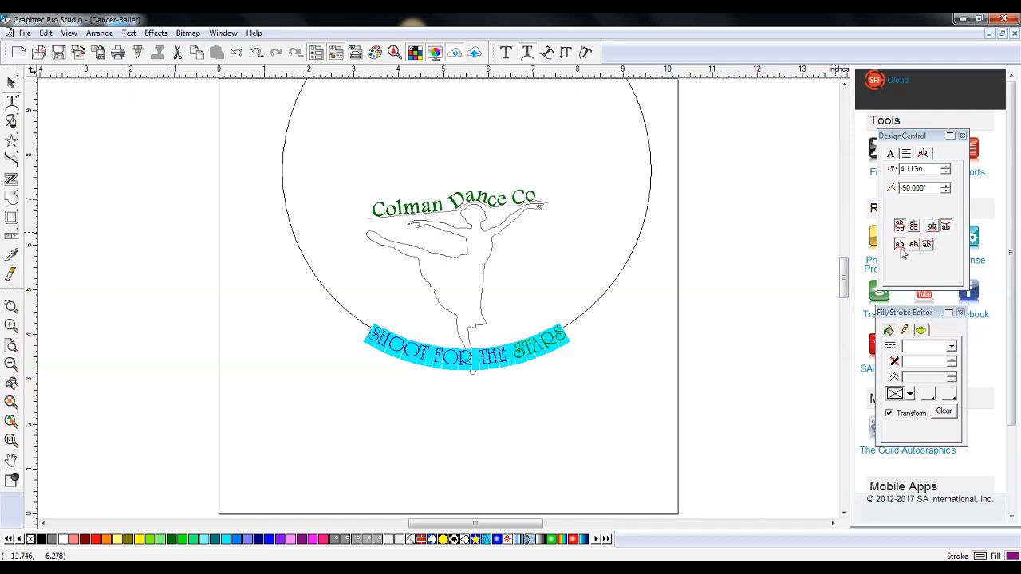
{"action": "left_click", "coordinate": [915, 245]}
{"action": "left_click", "coordinate": [928, 245]}
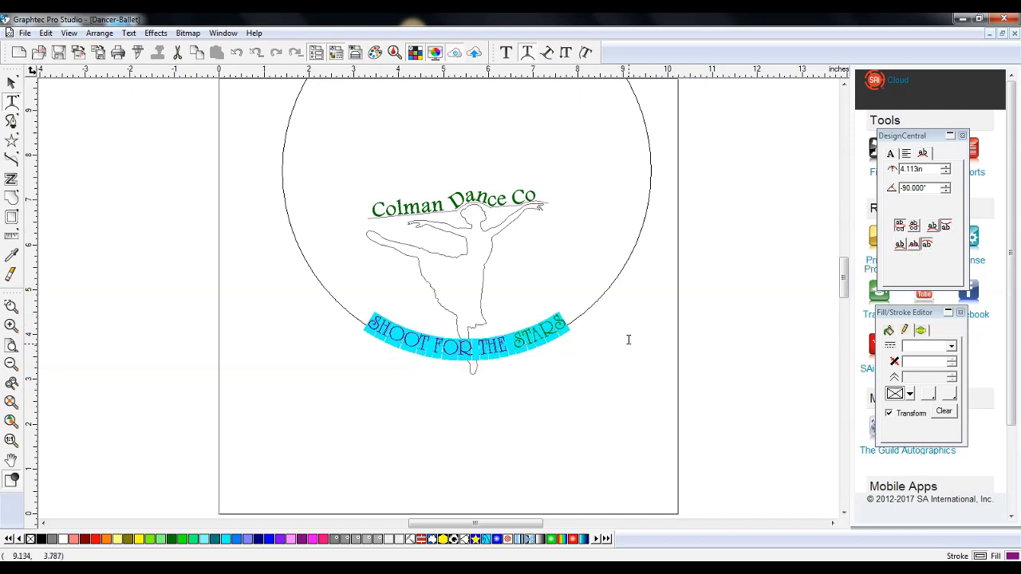
{"action": "scroll", "coordinate": [629, 340], "scroll_direction": "up", "scroll_amount": 2}
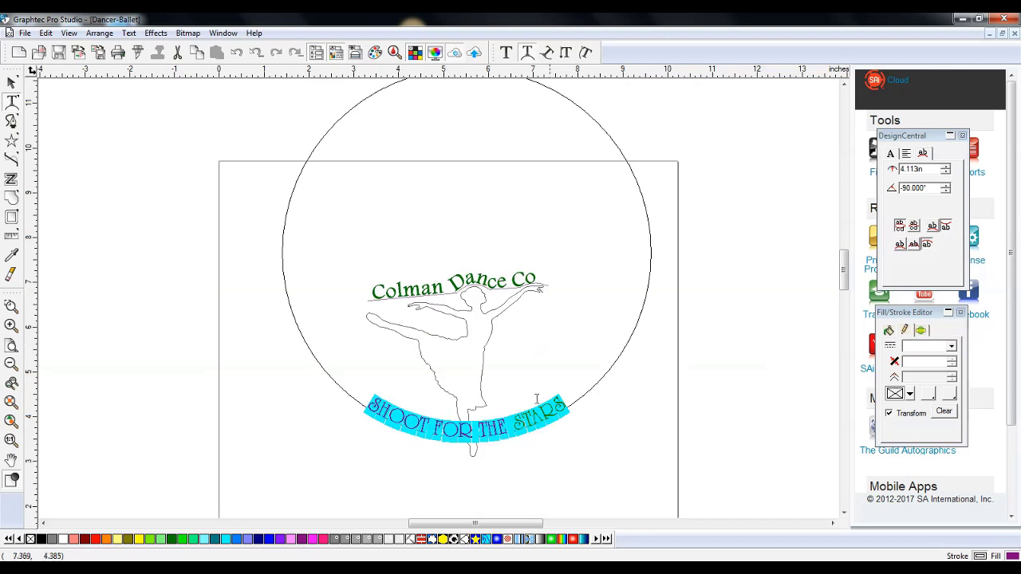
{"action": "left_click", "coordinate": [947, 227]}
{"action": "scroll", "coordinate": [333, 324], "scroll_direction": "down", "scroll_amount": 2}
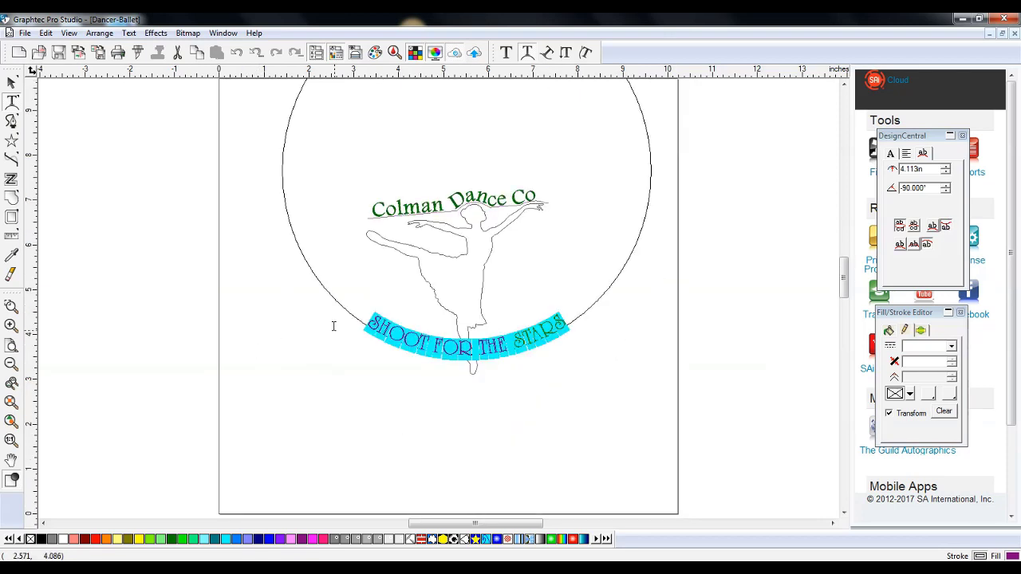
Move the arc text down under the dancer's standing foot, centred at about X 5.60 in, Y 3.19 in, and deselect it
{"action": "left_click", "coordinate": [12, 87]}
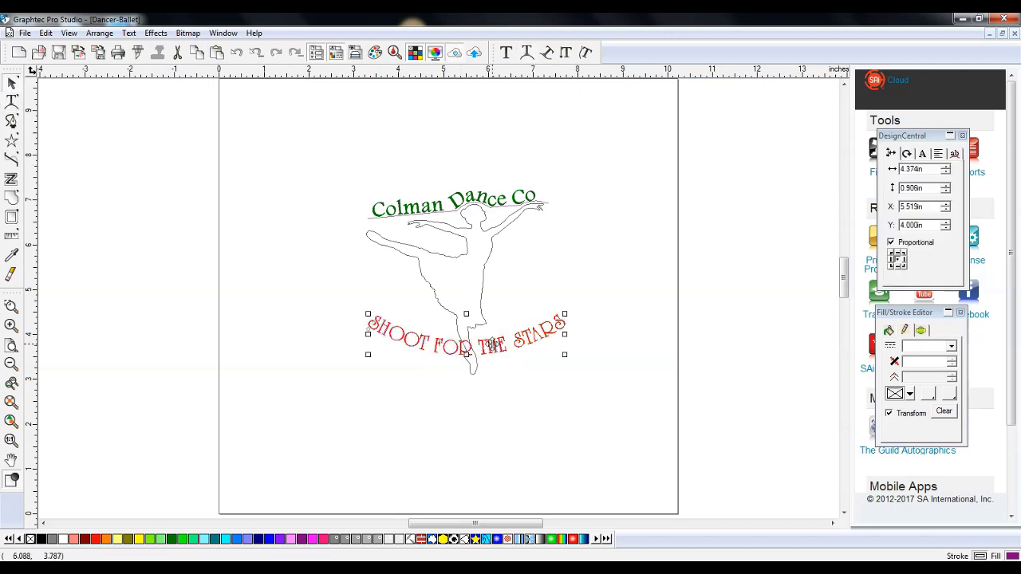
{"action": "left_click_drag", "start_coordinate": [492, 343], "coordinate": [497, 382]}
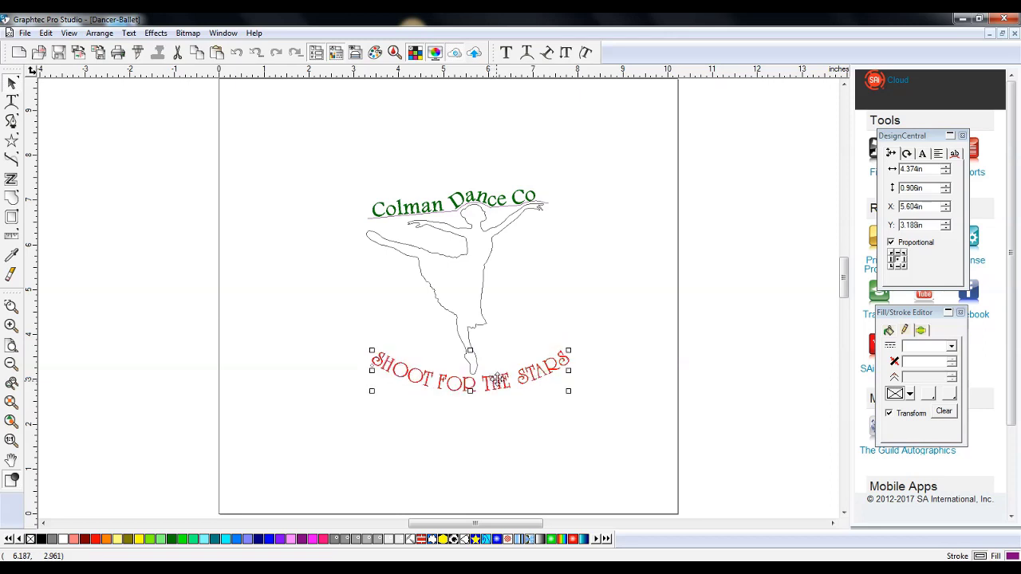
{"action": "left_click", "coordinate": [567, 323]}
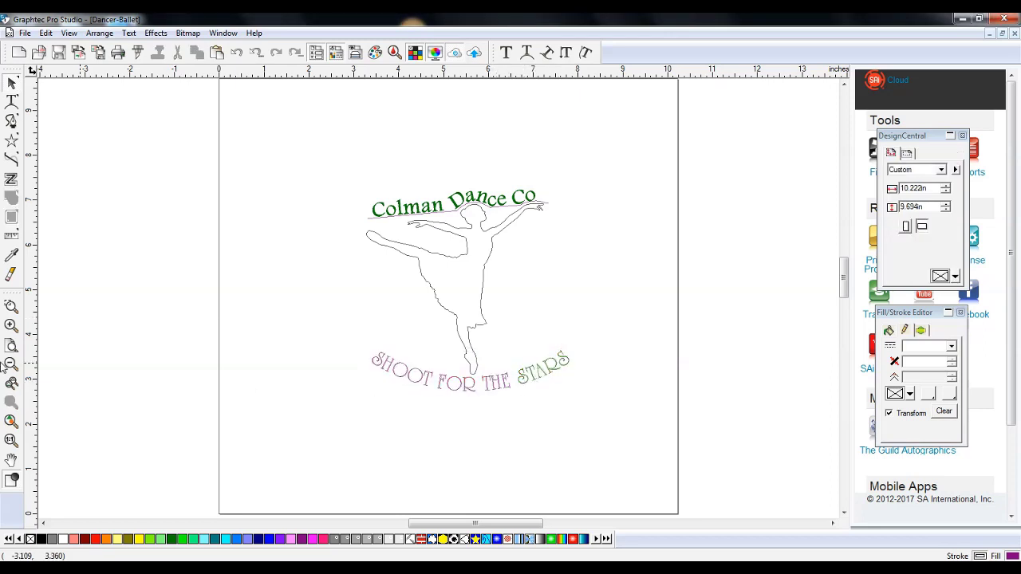
Highlight all of "SHOOT FOR THE STARS" and change its font to Andalus
{"action": "left_click", "coordinate": [13, 328]}
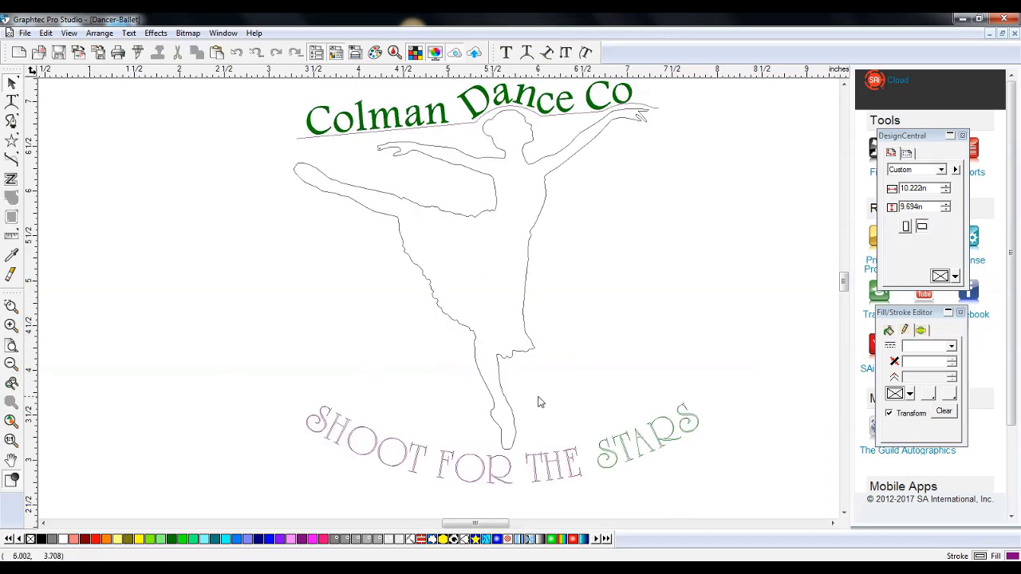
{"action": "scroll", "coordinate": [636, 379], "scroll_direction": "down", "scroll_amount": 2}
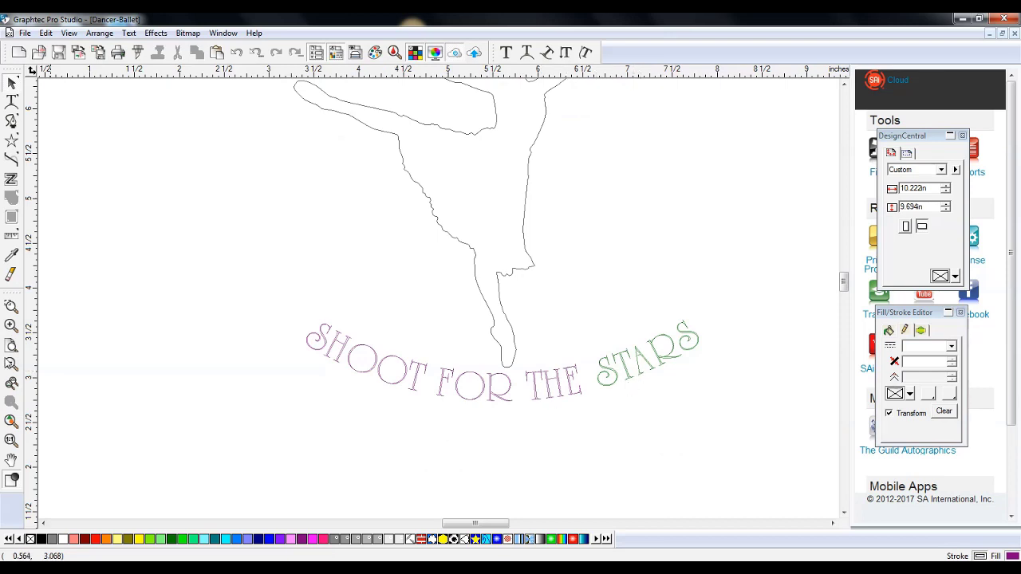
{"action": "left_click", "coordinate": [12, 326]}
{"action": "scroll", "coordinate": [361, 423], "scroll_direction": "down", "scroll_amount": 2}
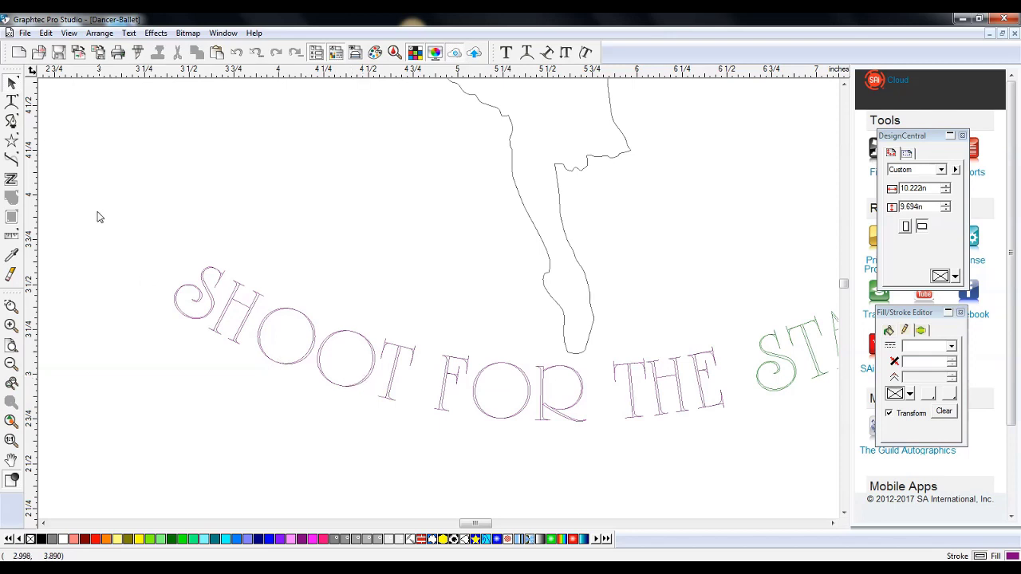
{"action": "left_click", "coordinate": [12, 101]}
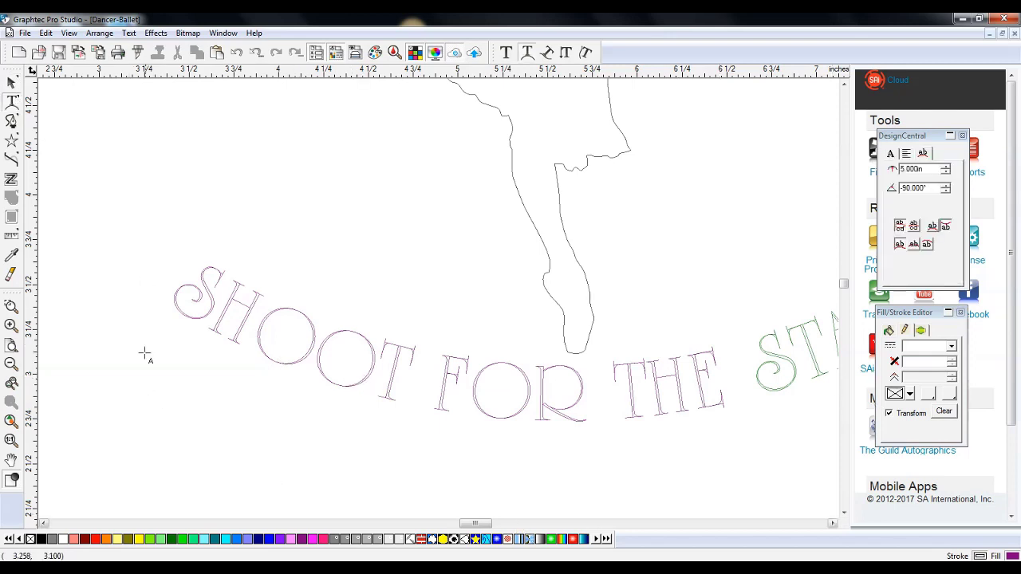
{"action": "left_click", "coordinate": [11, 364]}
{"action": "left_click", "coordinate": [671, 319]}
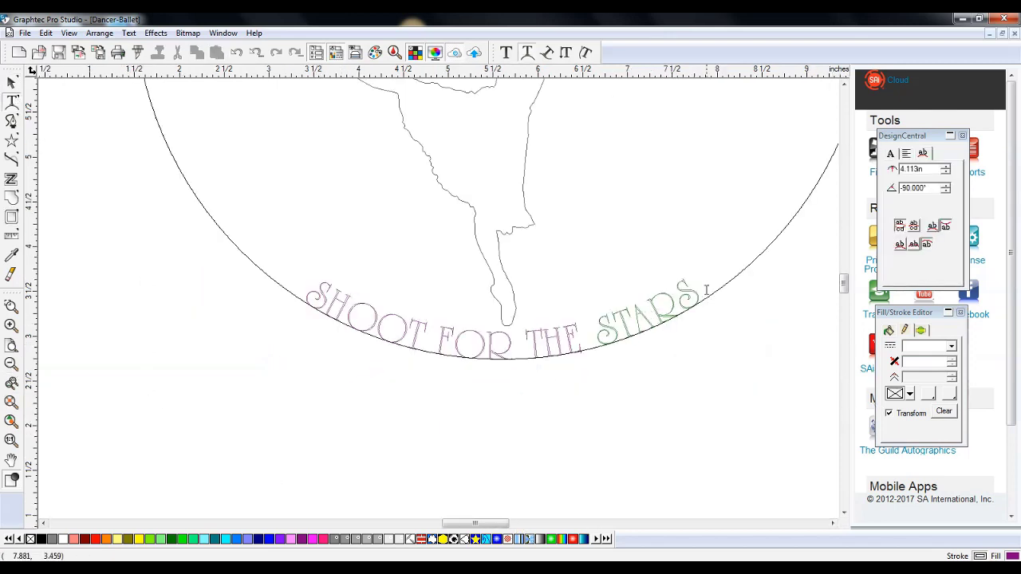
{"action": "left_click_drag", "start_coordinate": [702, 297], "coordinate": [303, 299]}
{"action": "left_click", "coordinate": [891, 153]}
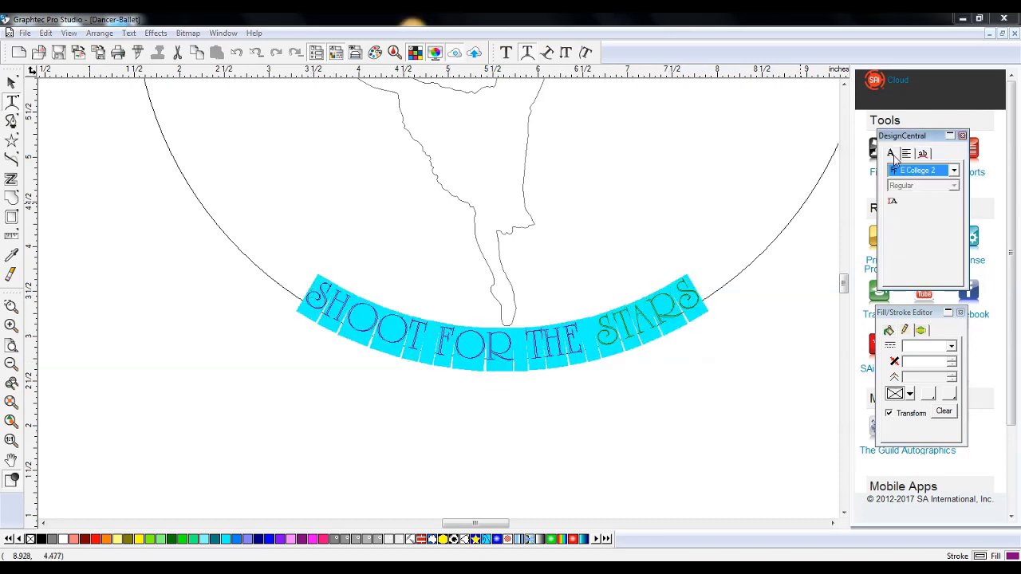
{"action": "left_click", "coordinate": [954, 170]}
{"action": "scroll", "coordinate": [944, 270], "scroll_direction": "up", "scroll_amount": 15}
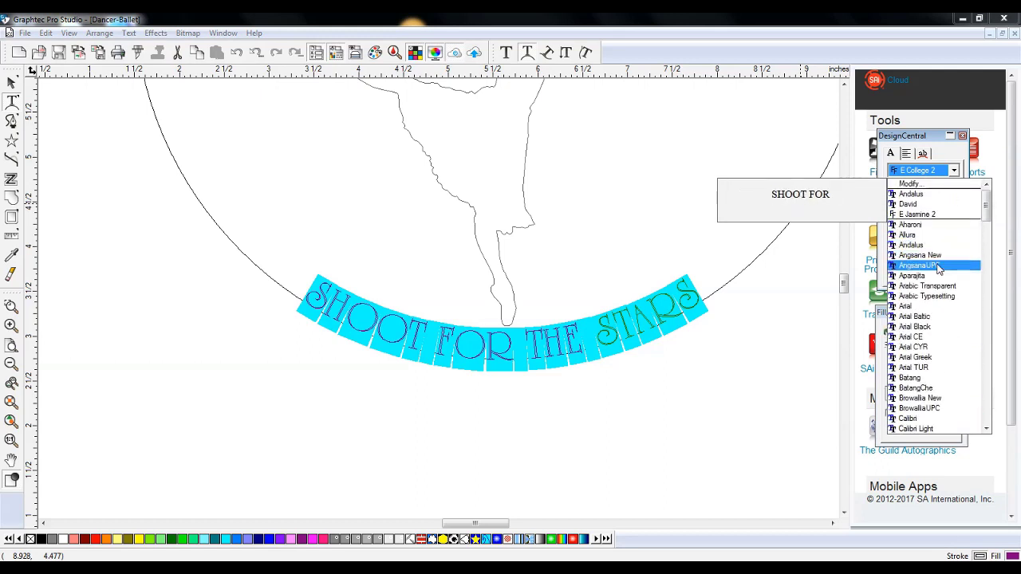
{"action": "left_click", "coordinate": [935, 245]}
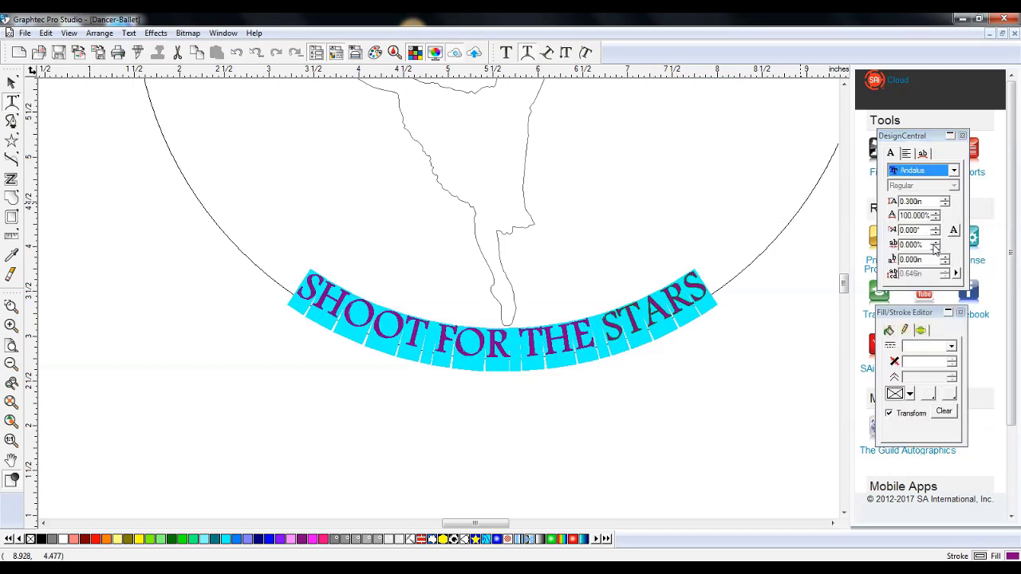
Highlight the word "STARS" in the arc text, set its solid fill to Medium Green and leave text editing
{"action": "left_click", "coordinate": [647, 344]}
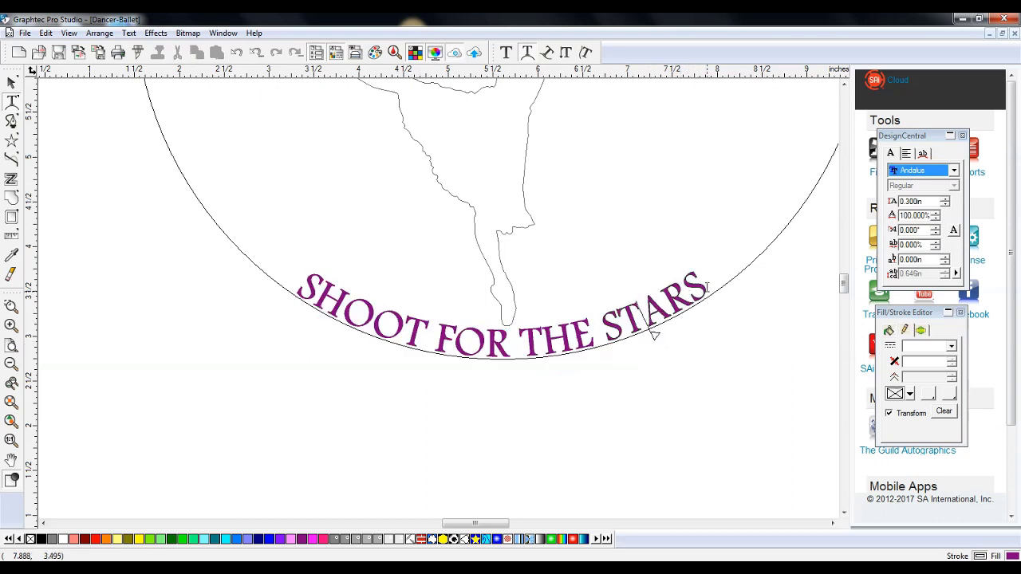
{"action": "left_click_drag", "start_coordinate": [704, 285], "coordinate": [613, 327]}
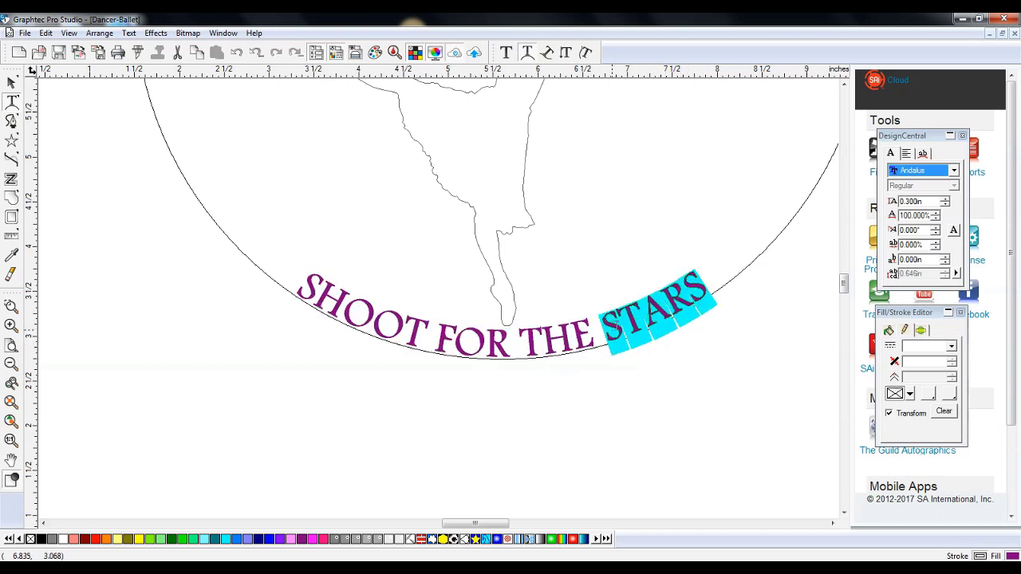
{"action": "left_click", "coordinate": [894, 336]}
{"action": "left_click", "coordinate": [912, 381]}
{"action": "scroll", "coordinate": [935, 470], "scroll_direction": "down", "scroll_amount": 1}
{"action": "scroll", "coordinate": [935, 471], "scroll_direction": "down", "scroll_amount": 1}
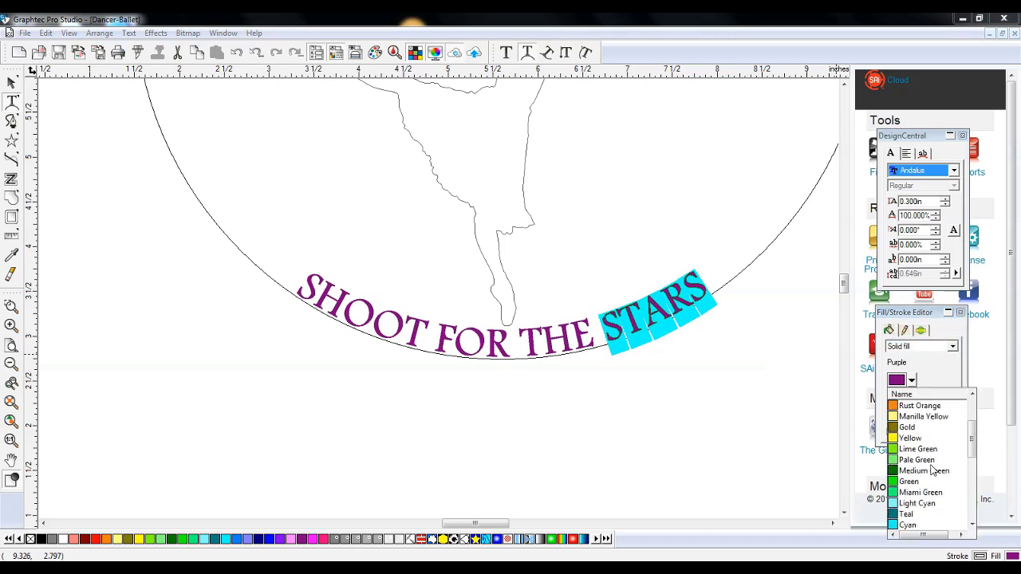
{"action": "left_click", "coordinate": [926, 470]}
{"action": "left_click", "coordinate": [756, 344]}
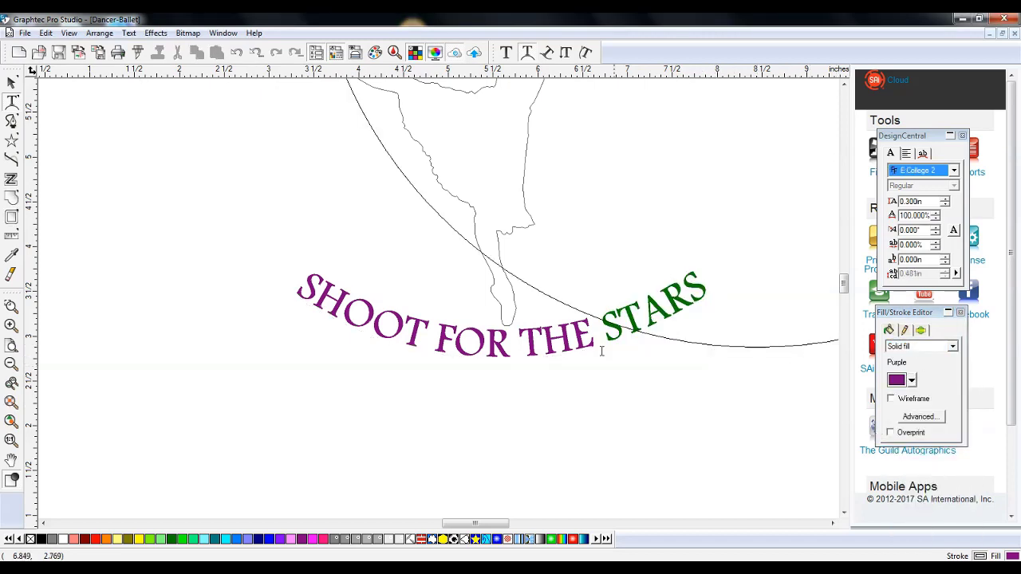
{"action": "key", "text": "Escape"}
{"action": "left_click", "coordinate": [749, 409]}
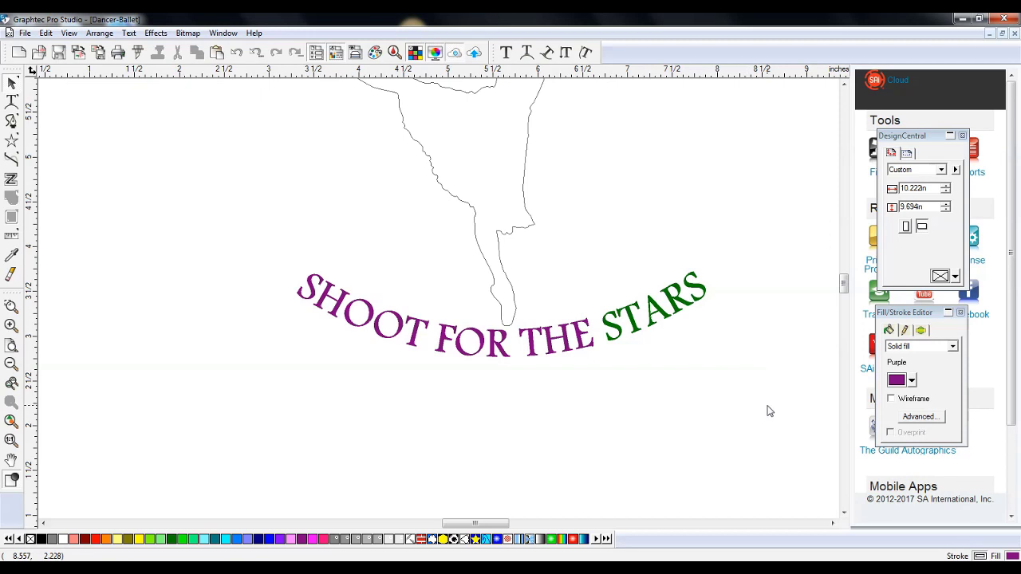
Nudge the arc text slightly down from the dancer's foot to about X 5.59 in, Y 3.19 in, and deselect it
{"action": "left_click", "coordinate": [566, 342]}
{"action": "left_click_drag", "start_coordinate": [567, 341], "coordinate": [566, 343]}
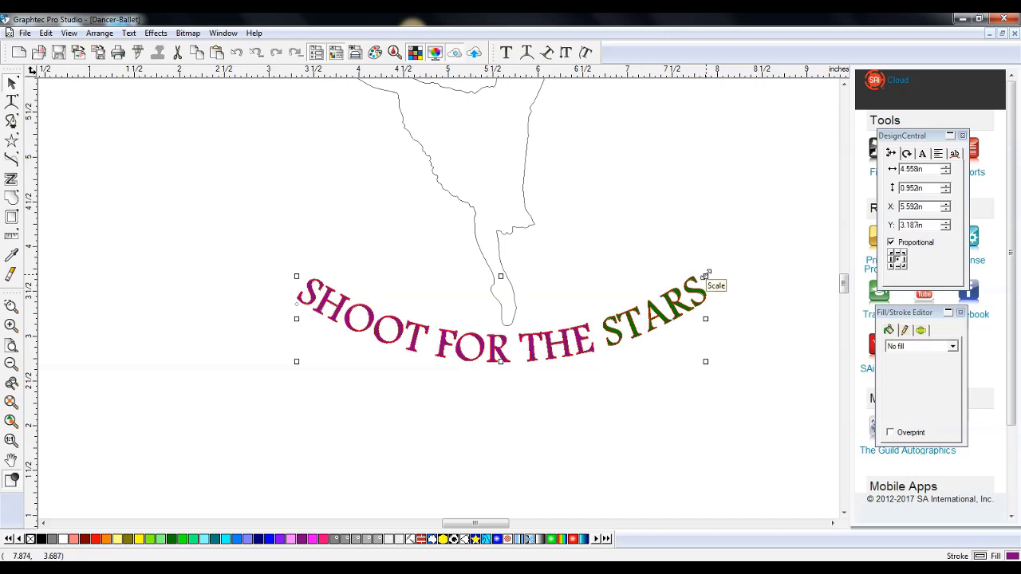
{"action": "left_click", "coordinate": [356, 317]}
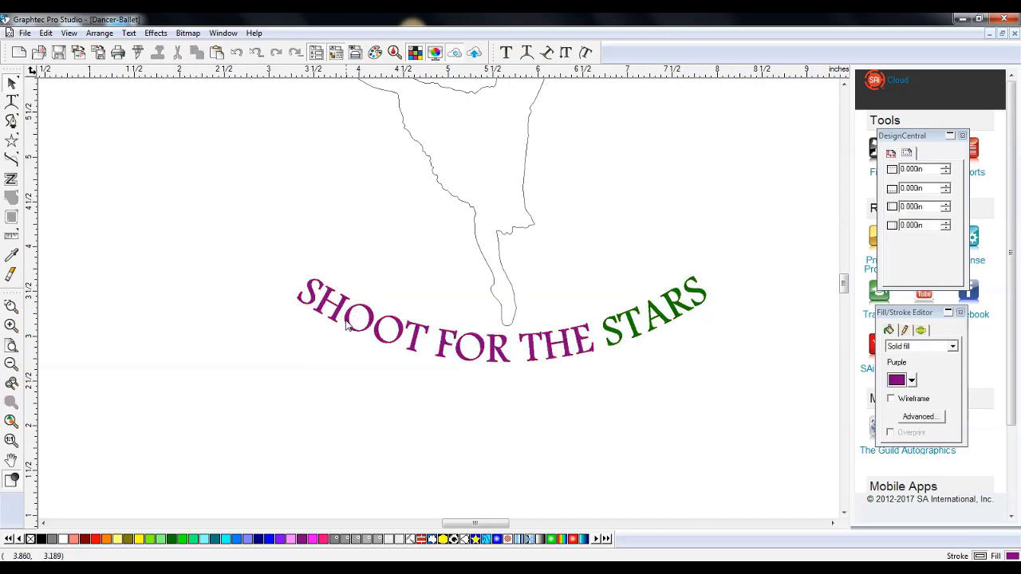
Widen the letter spacing of the "SHOOT FOR THE STARS" arc text to about 7.84% and deselect it
{"action": "left_click", "coordinate": [349, 315]}
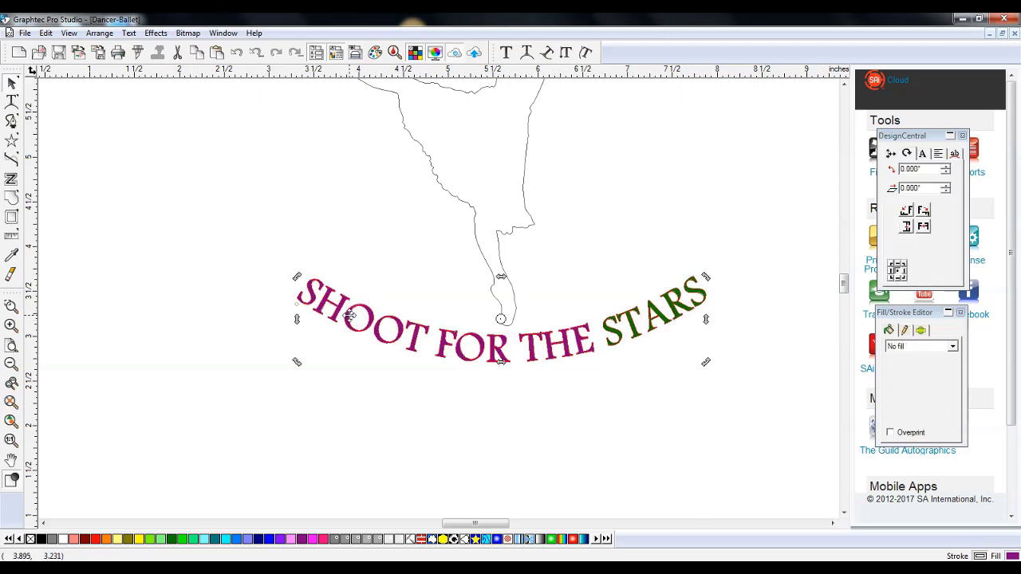
{"action": "double_click", "coordinate": [350, 315]}
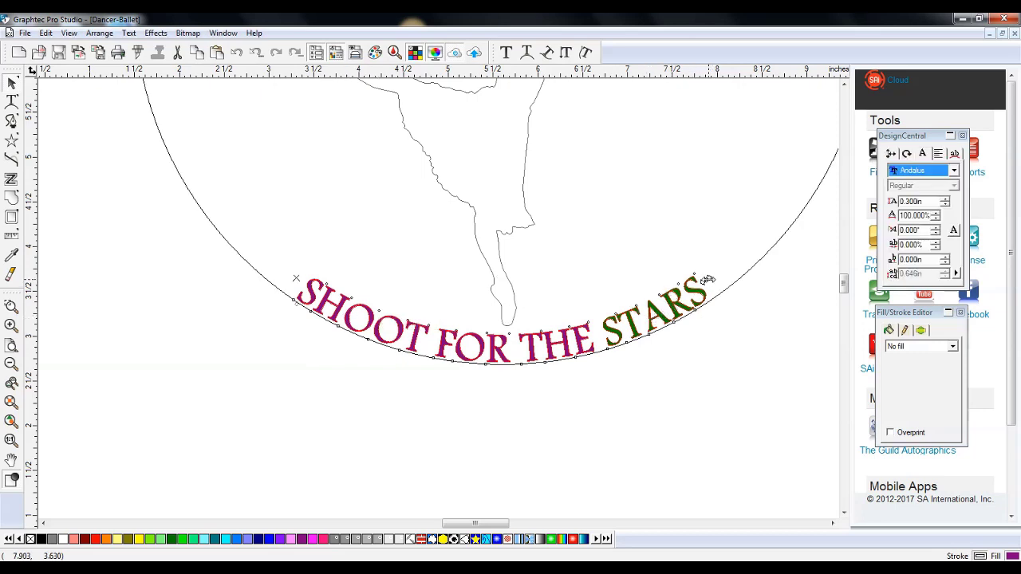
{"action": "left_click_drag", "start_coordinate": [709, 280], "coordinate": [723, 268]}
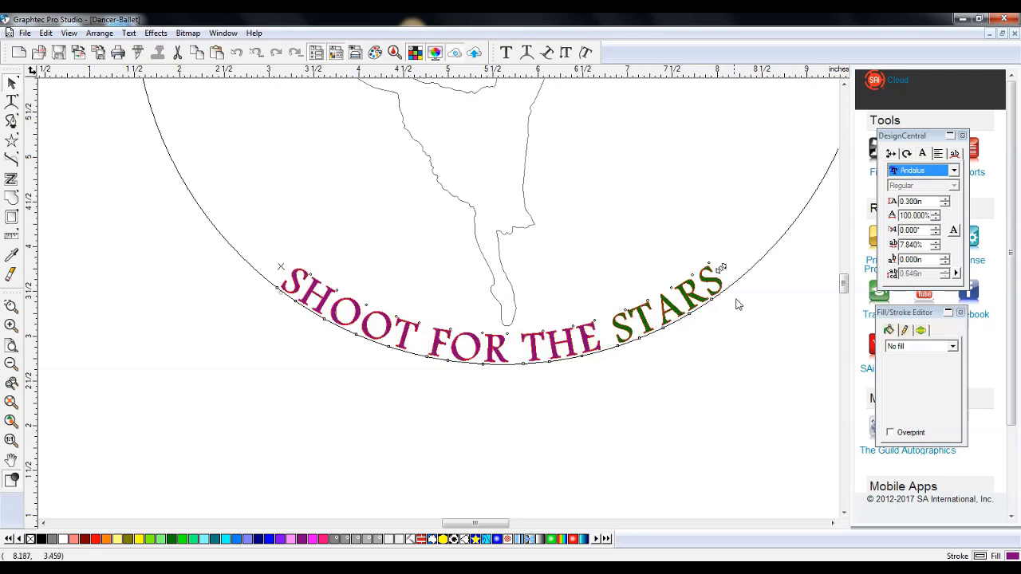
{"action": "left_click", "coordinate": [678, 408]}
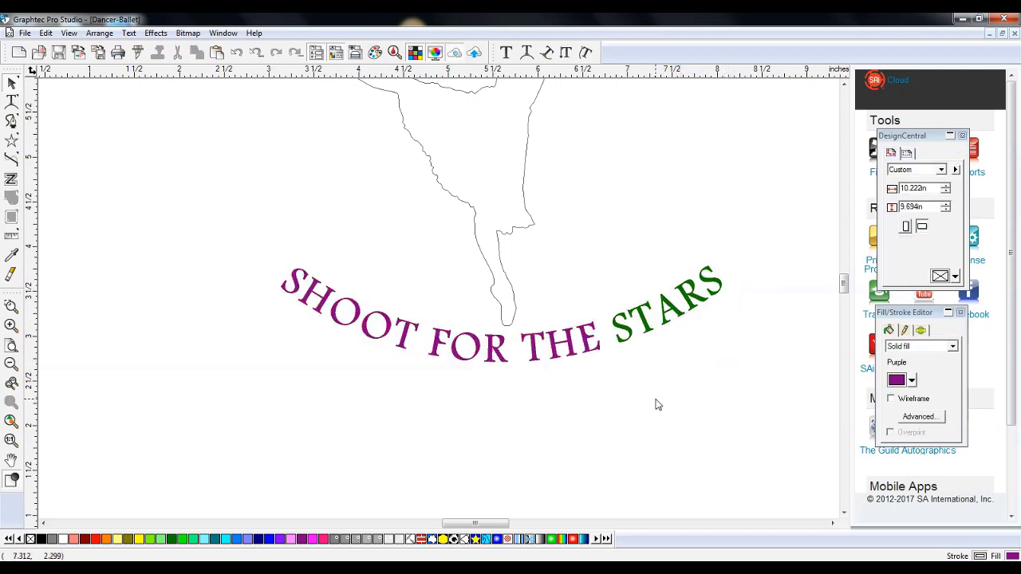
Move the arc text slightly down and left to about X 5.45 in, Y 3.19 in, centring it under the dancer, and deselect it
{"action": "left_click", "coordinate": [11, 383]}
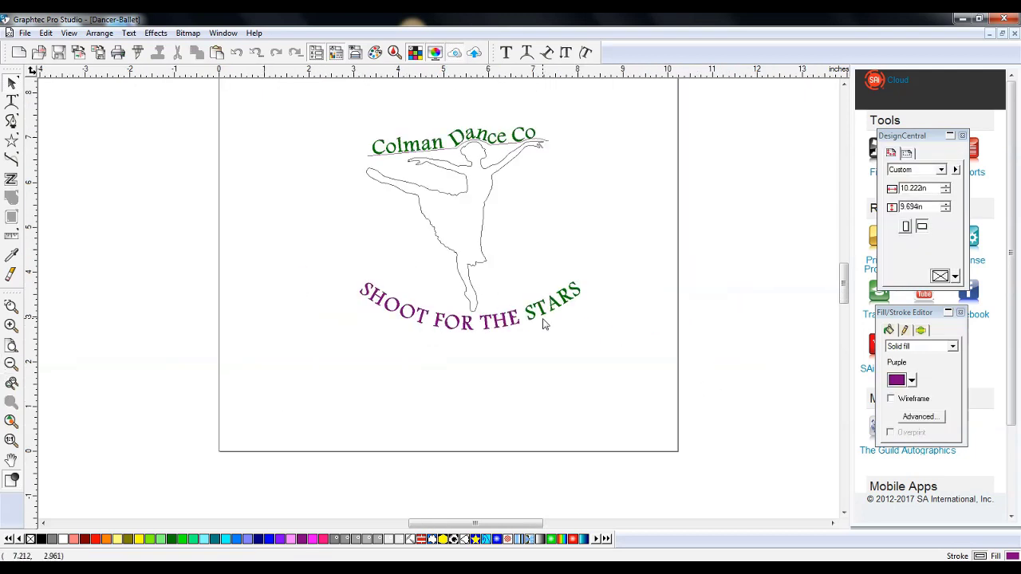
{"action": "scroll", "coordinate": [546, 323], "scroll_direction": "up", "scroll_amount": 2}
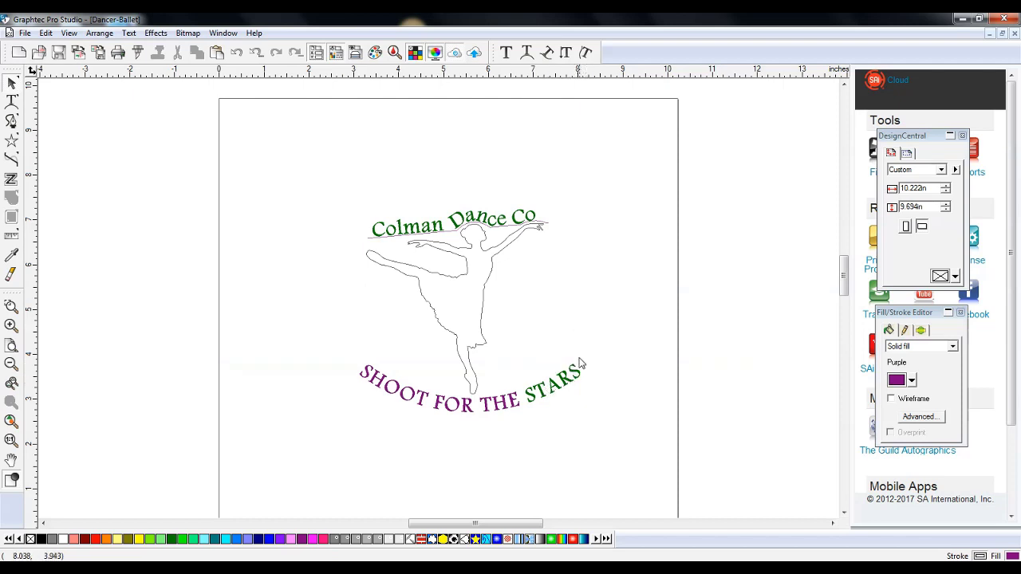
{"action": "left_click", "coordinate": [531, 401]}
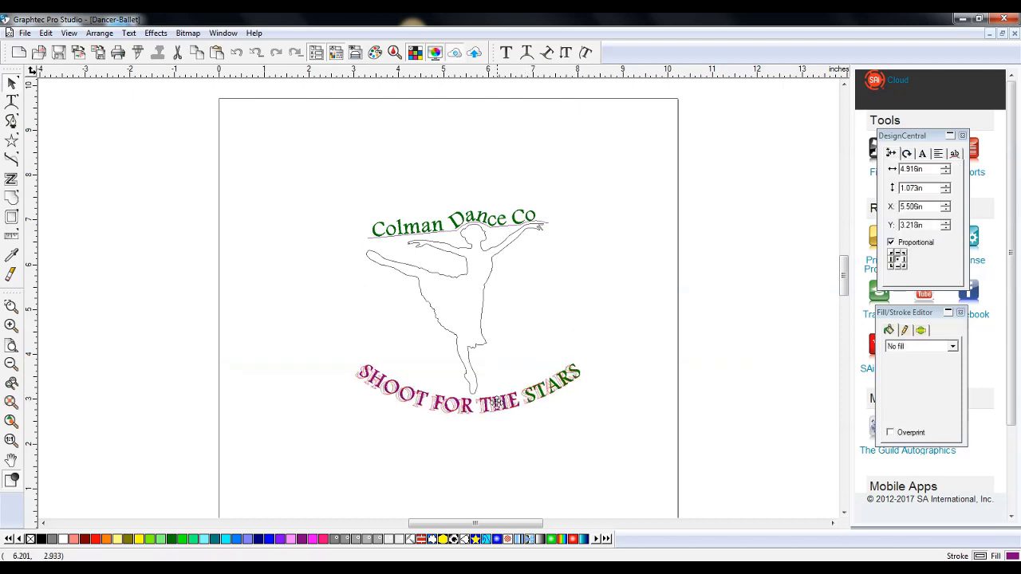
{"action": "left_click_drag", "start_coordinate": [498, 401], "coordinate": [495, 403]}
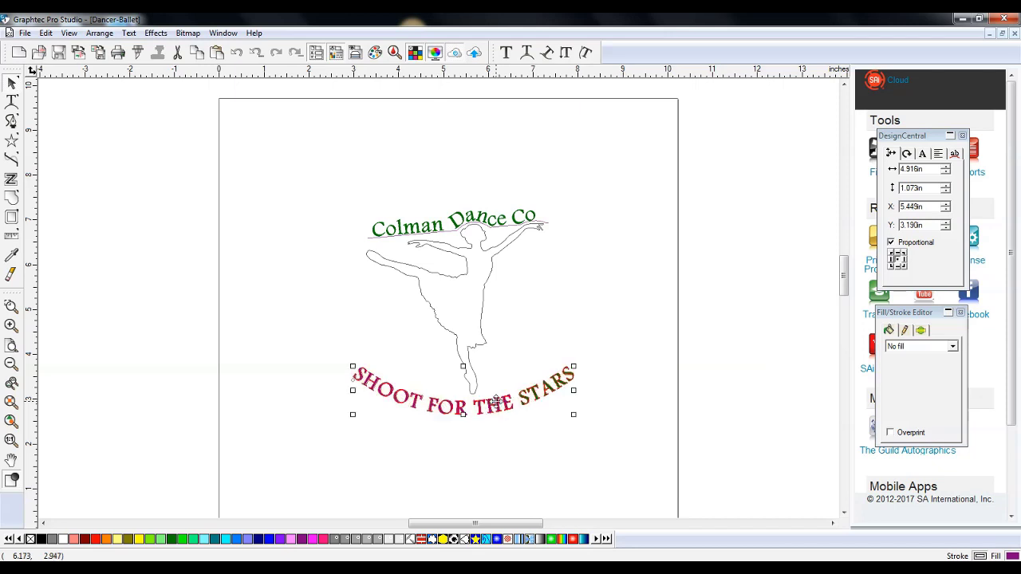
{"action": "left_click", "coordinate": [543, 336]}
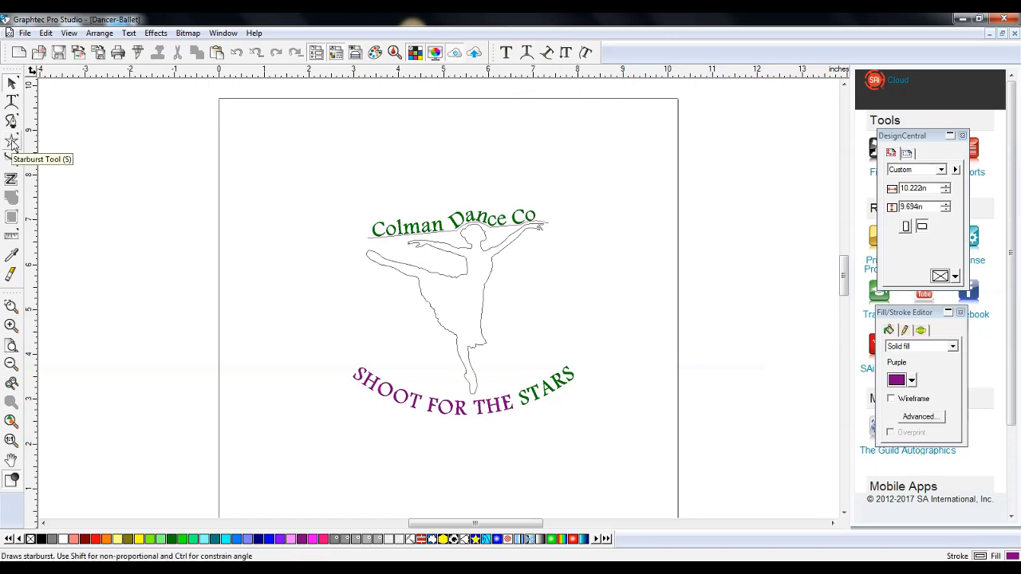
Draw a five-point purple star about 0.50 in wide just above the dancer's raised hand with the Starburst tool
{"action": "left_click_drag", "start_coordinate": [12, 144], "coordinate": [98, 87]}
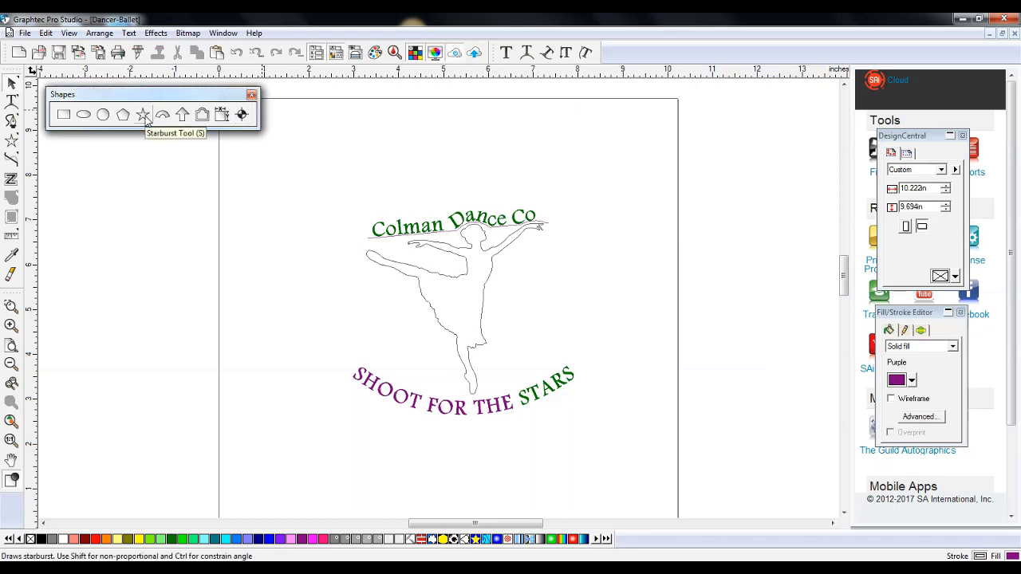
{"action": "left_click", "coordinate": [12, 325]}
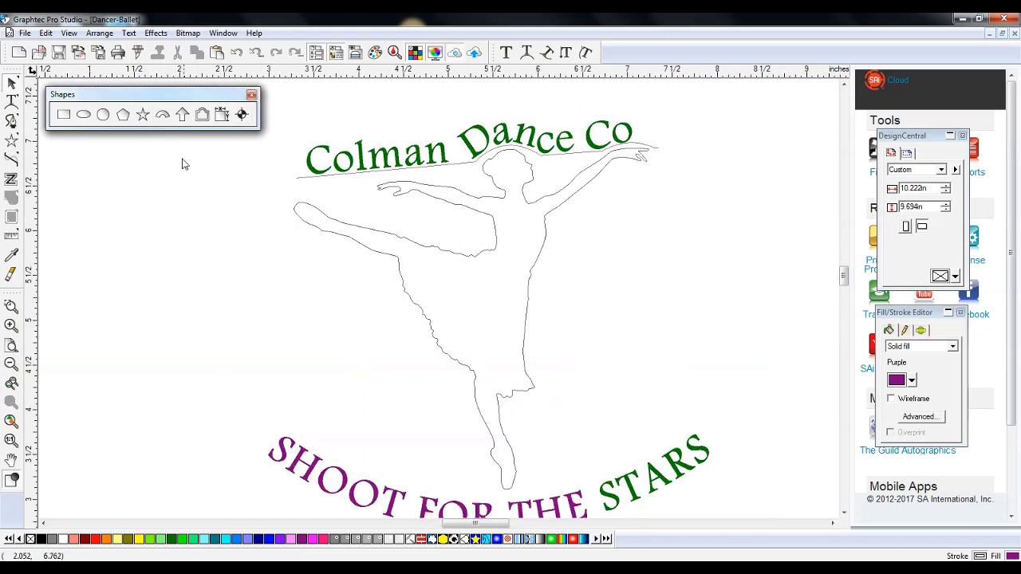
{"action": "left_click", "coordinate": [142, 116]}
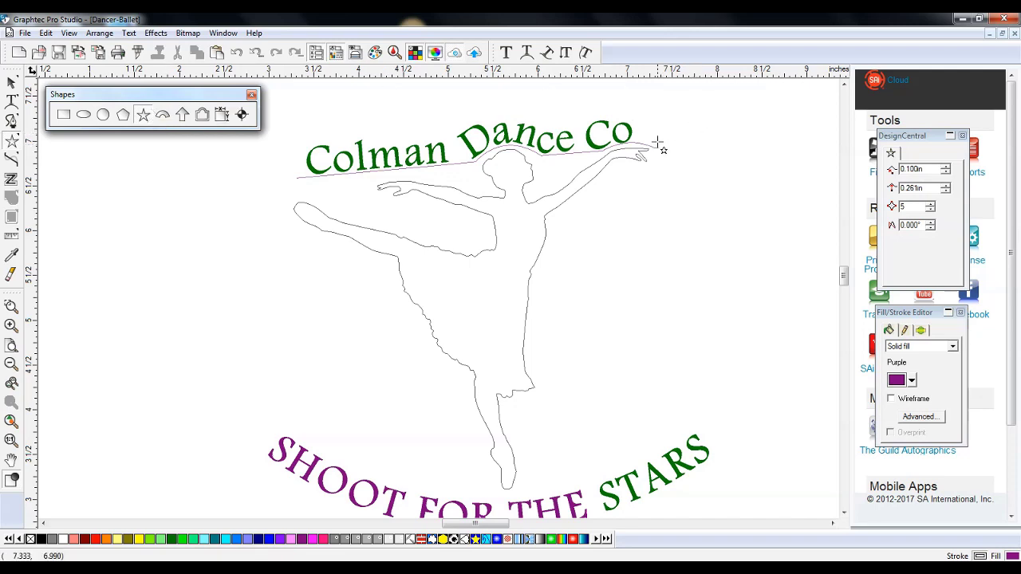
{"action": "mouse_move", "coordinate": [658, 138]}
{"action": "left_mouse_down"}
{"action": "mouse_move", "coordinate": [670, 153]}
{"action": "mouse_move", "coordinate": [669, 128]}
{"action": "left_mouse_up"}
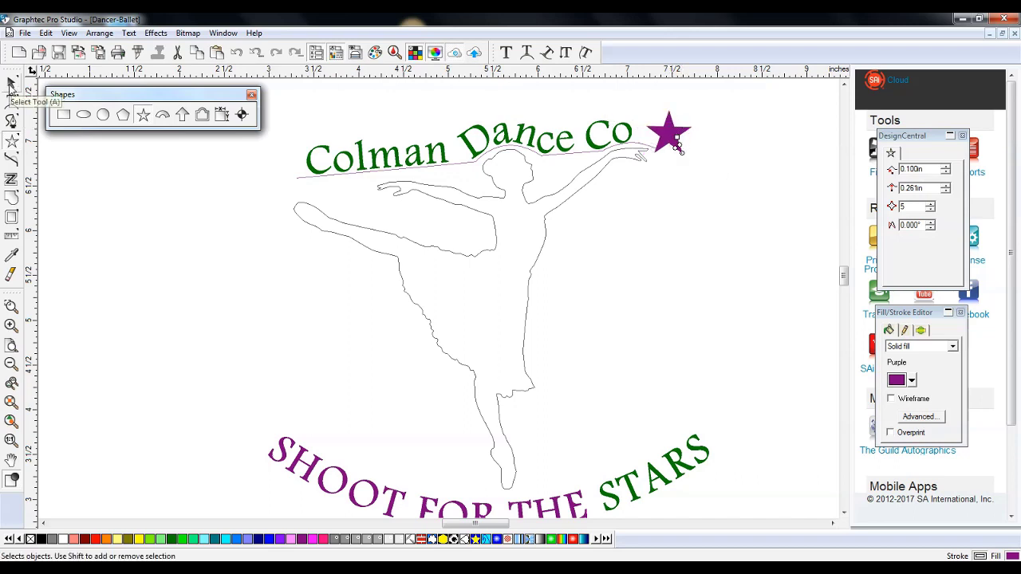
Shrink the star to about 0.36 × 0.38 in, rotate it to about 343° and deselect it
{"action": "left_click", "coordinate": [12, 84]}
{"action": "left_click", "coordinate": [675, 144]}
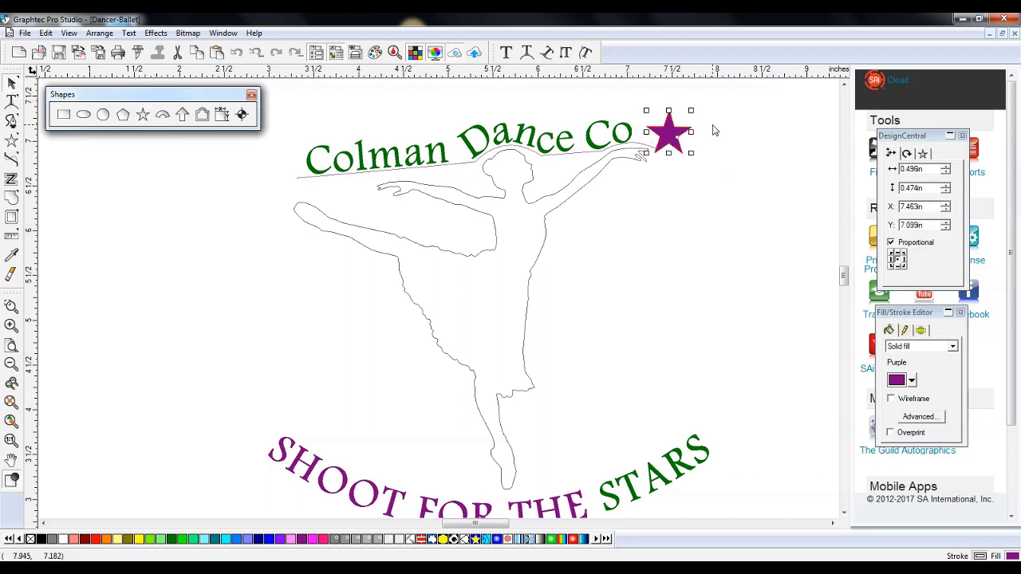
{"action": "left_click_drag", "start_coordinate": [690, 152], "coordinate": [677, 120]}
{"action": "left_click", "coordinate": [656, 128]}
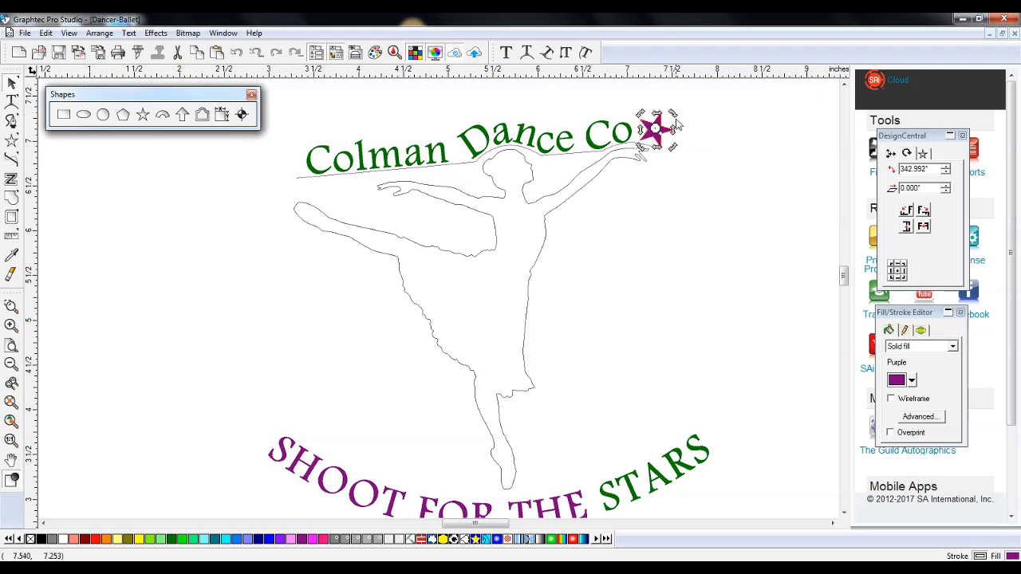
{"action": "key", "text": "Escape"}
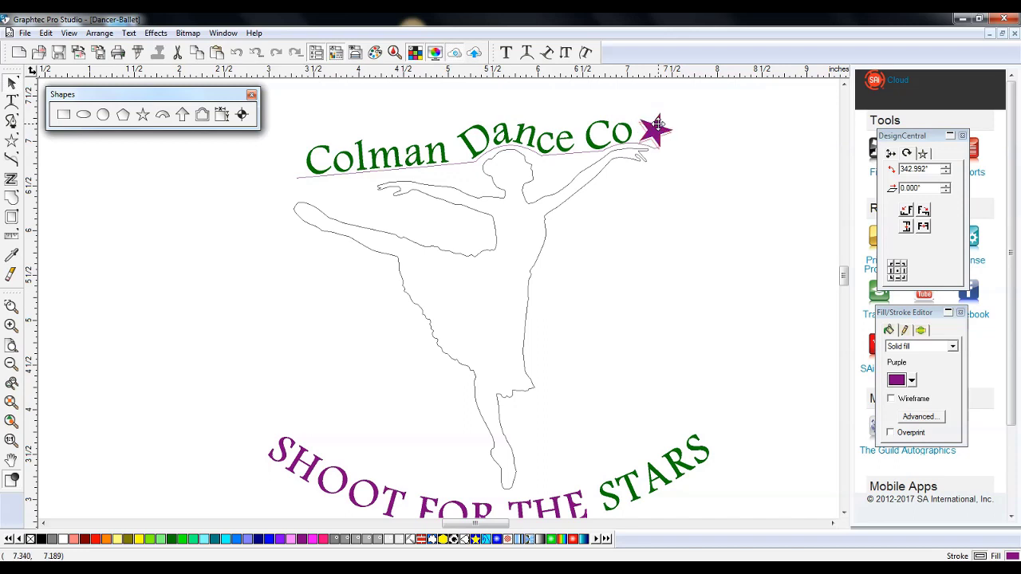
Move the star closer to the end of "Co" and shrink it to about 0.27 × 0.28 in
{"action": "left_click", "coordinate": [652, 134]}
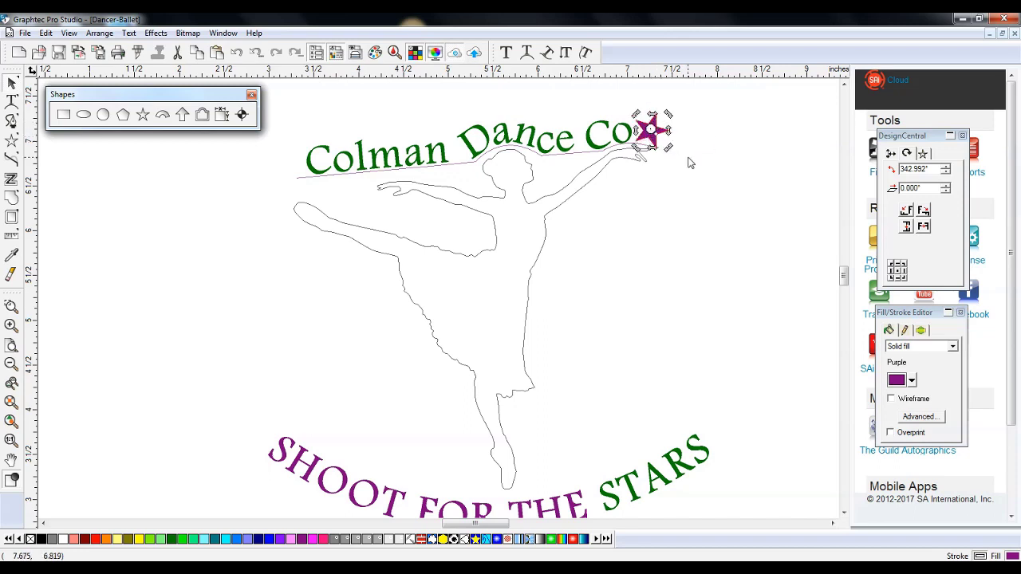
{"action": "left_click", "coordinate": [651, 128]}
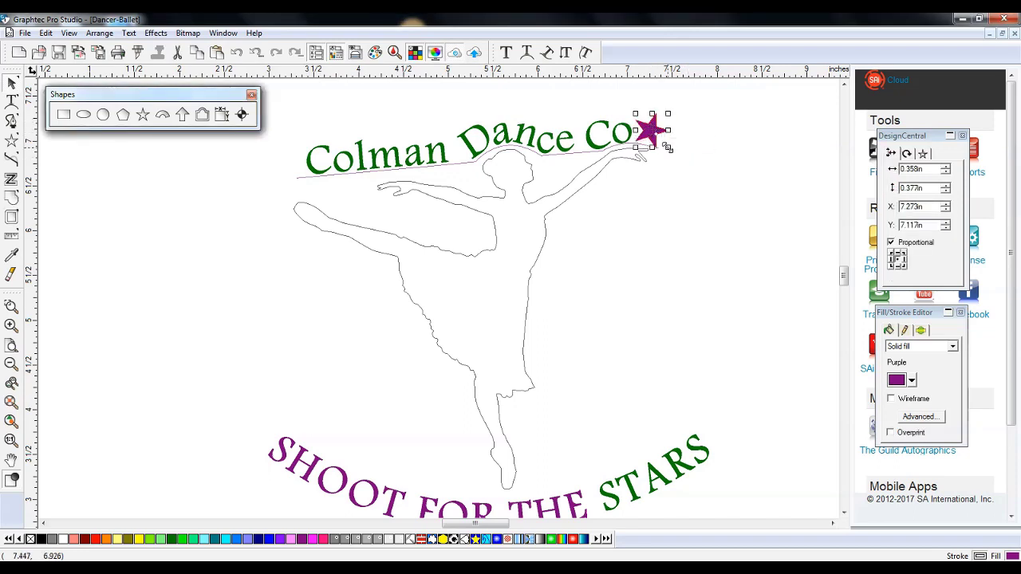
{"action": "left_click_drag", "start_coordinate": [667, 147], "coordinate": [652, 129]}
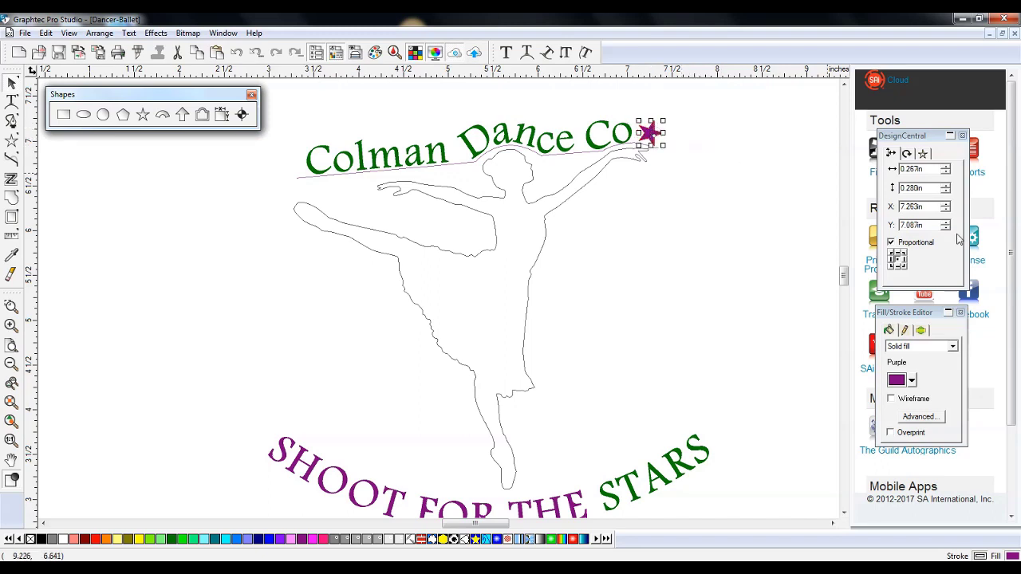
Set the star's solid fill to Medium Green and deselect it
{"action": "left_click", "coordinate": [913, 383]}
{"action": "scroll", "coordinate": [931, 482], "scroll_direction": "down", "scroll_amount": 1}
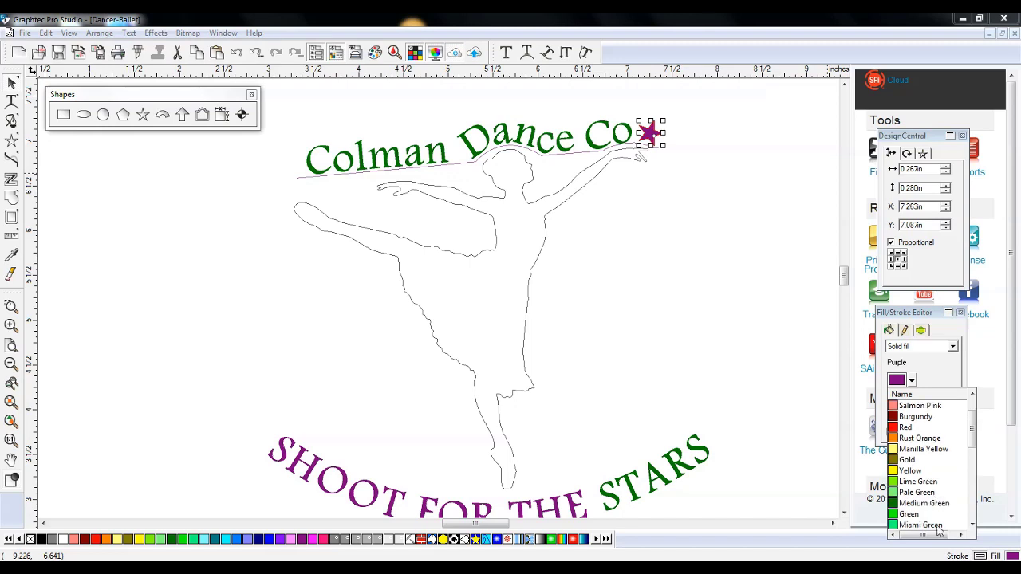
{"action": "left_click", "coordinate": [949, 512]}
{"action": "left_click", "coordinate": [708, 237]}
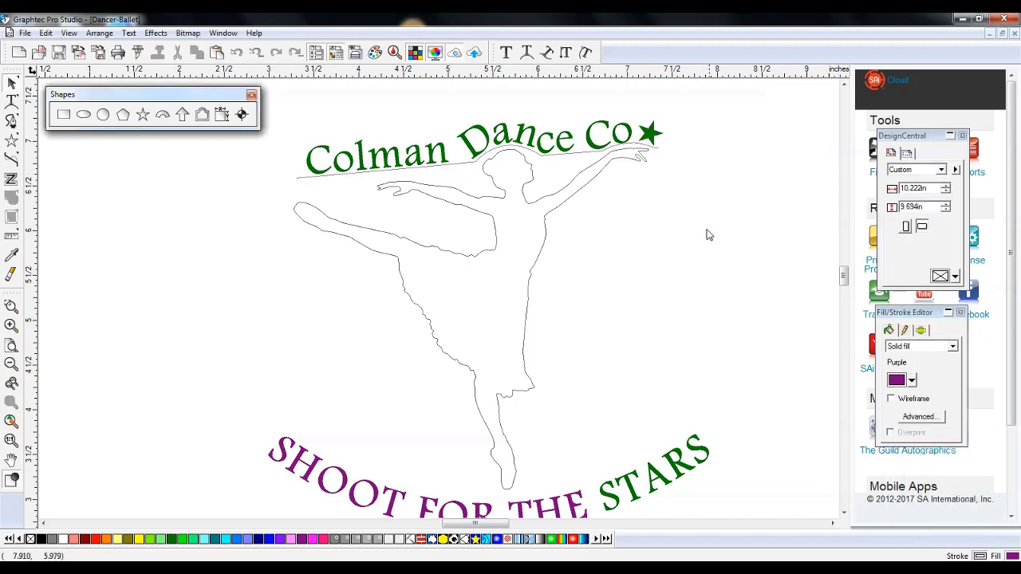
Nudge the green star slightly right, away from "Co", and deselect it
{"action": "left_click", "coordinate": [653, 135]}
{"action": "left_click_drag", "start_coordinate": [651, 135], "coordinate": [654, 135]}
{"action": "left_click", "coordinate": [745, 217]}
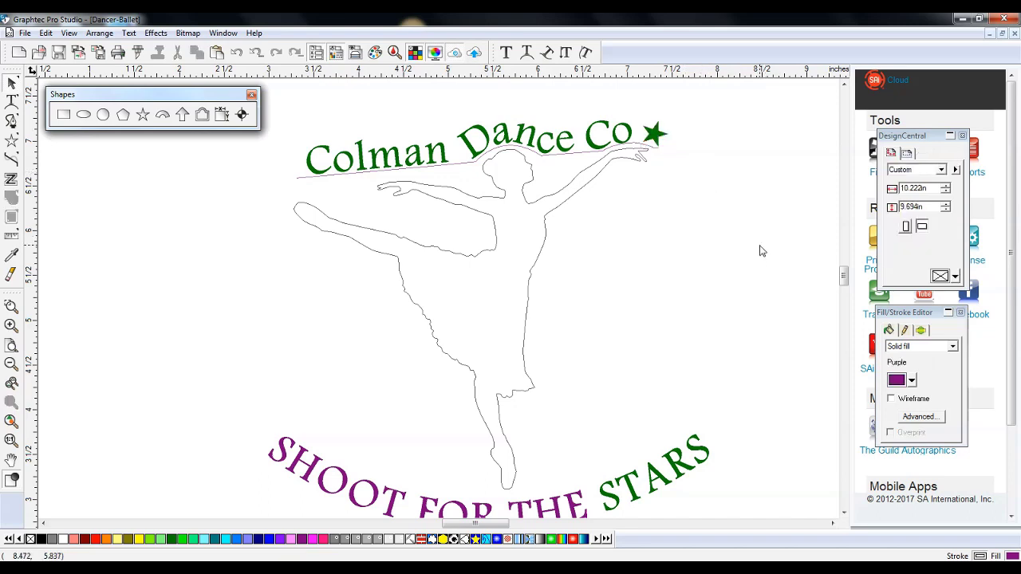
Close the Shapes palette and move the "Colman Dance Co" text up slightly to about X 5.23 in, Y 6.98 in
{"action": "left_click", "coordinate": [251, 96]}
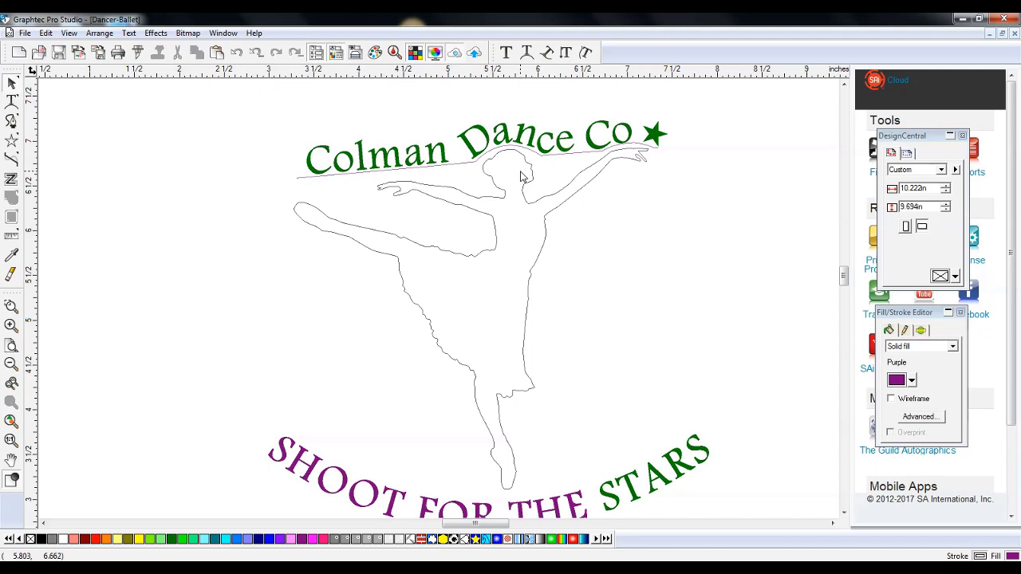
{"action": "left_click", "coordinate": [537, 141]}
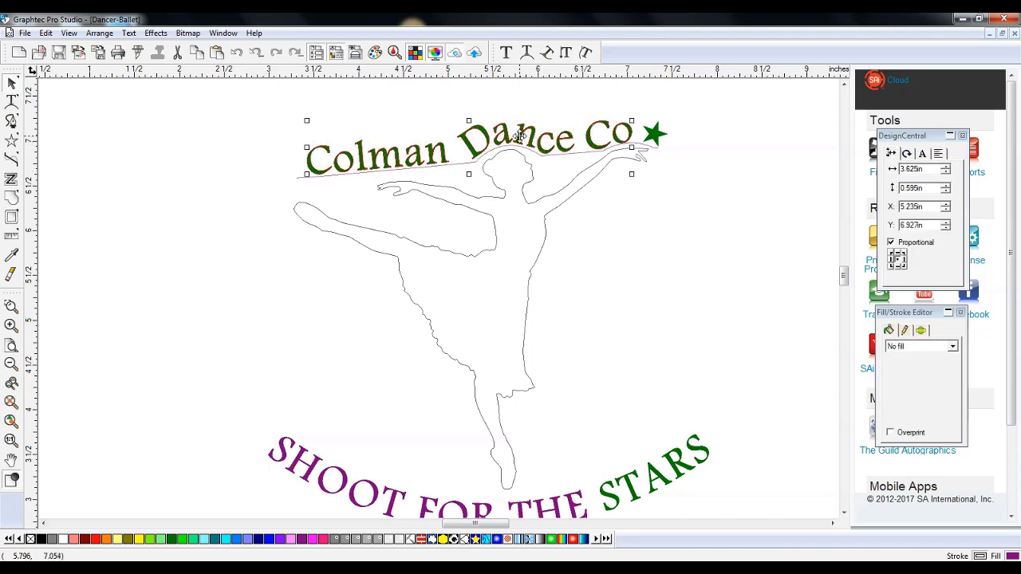
{"action": "left_click_drag", "start_coordinate": [520, 136], "coordinate": [519, 130]}
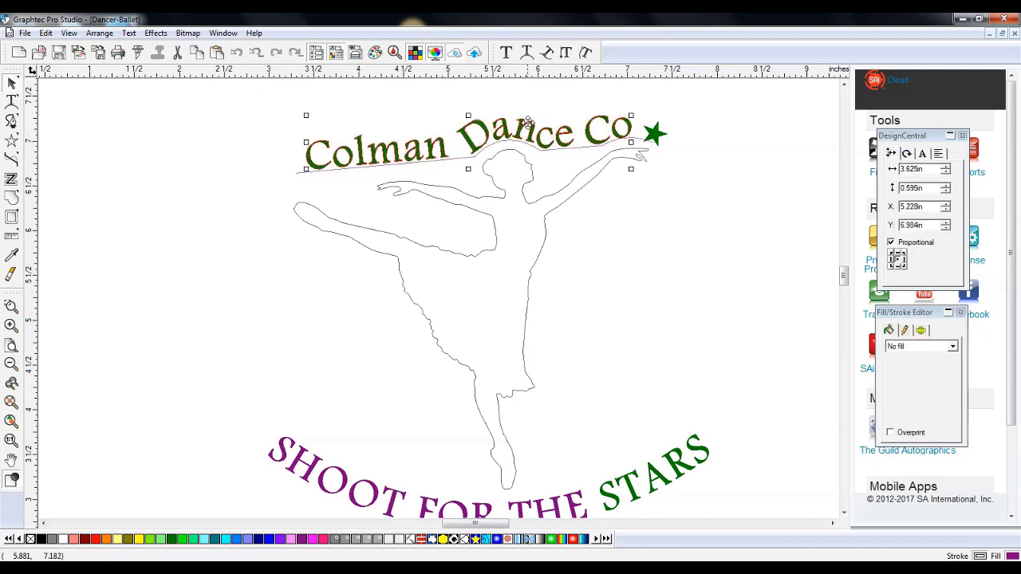
Start an Outline effect on the "Colman Dance Co" text with a 0.080 in offset, the original kept and Gray as its colour
{"action": "left_click", "coordinate": [158, 33]}
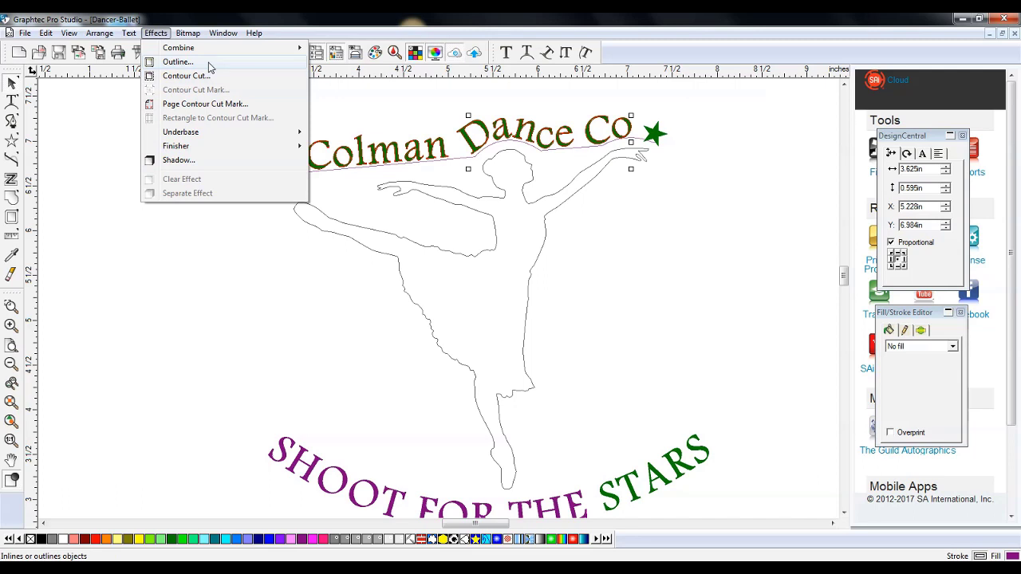
{"action": "left_click", "coordinate": [179, 62]}
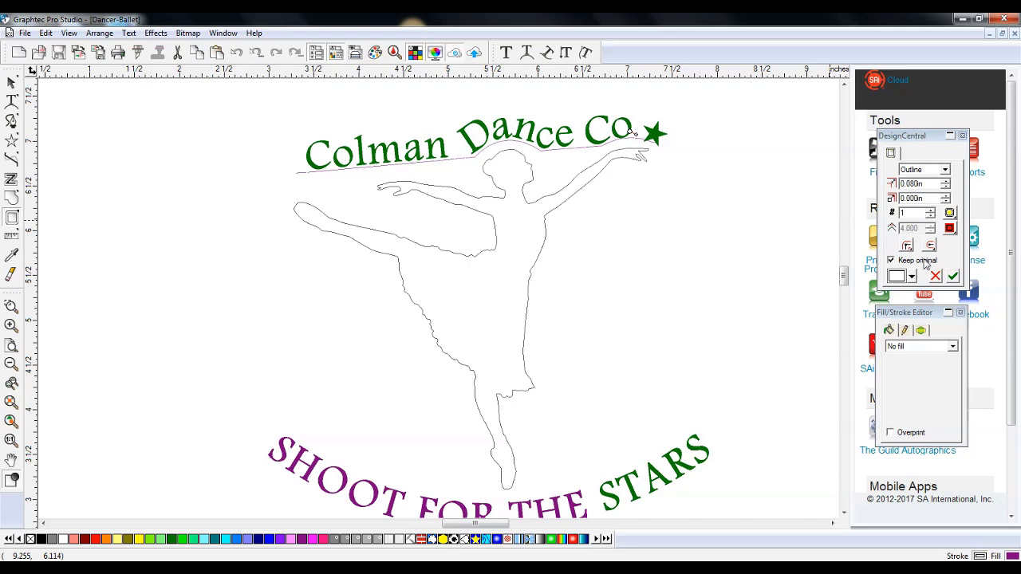
{"action": "left_click", "coordinate": [946, 183]}
{"action": "left_click", "coordinate": [946, 187]}
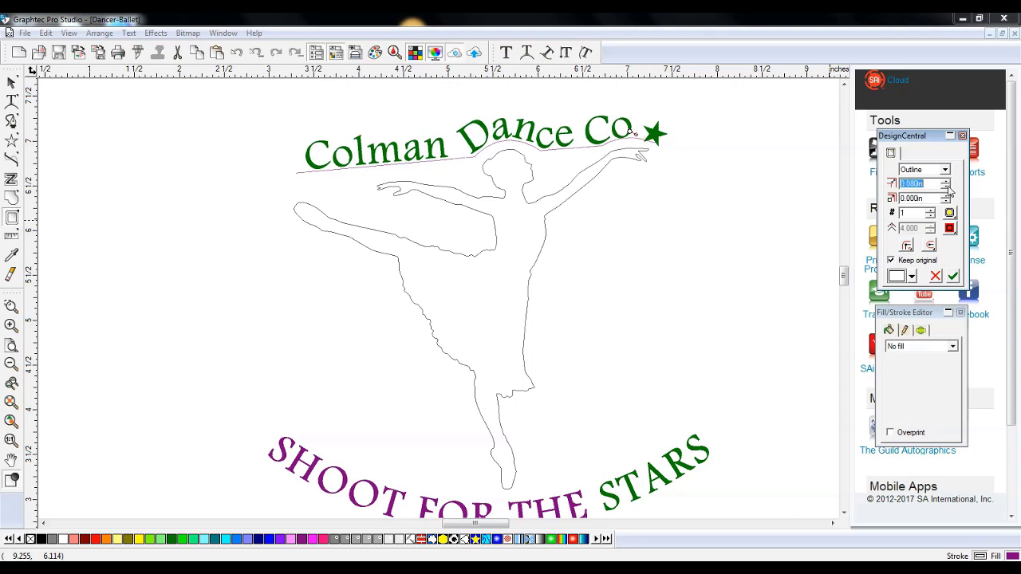
{"action": "left_click", "coordinate": [911, 277]}
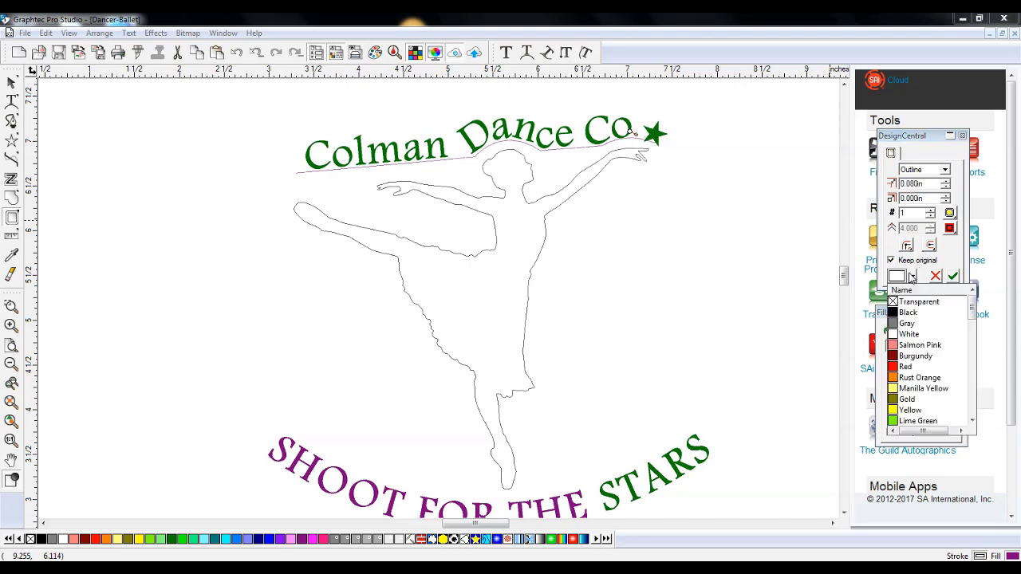
{"action": "left_click", "coordinate": [909, 325]}
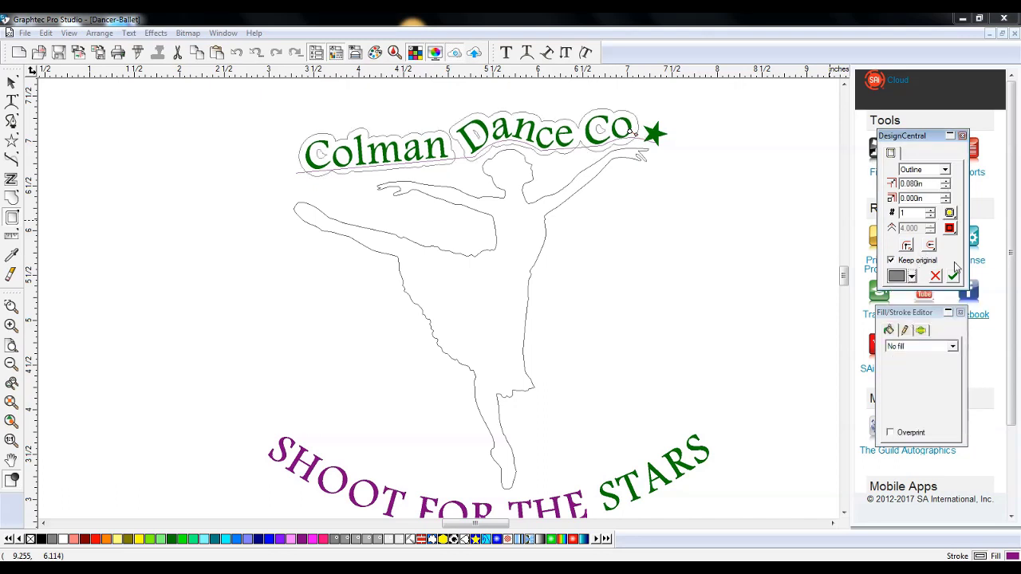
Try three outlines around the "Colman Dance Co" text and return the outline count to 1
{"action": "left_click", "coordinate": [947, 188]}
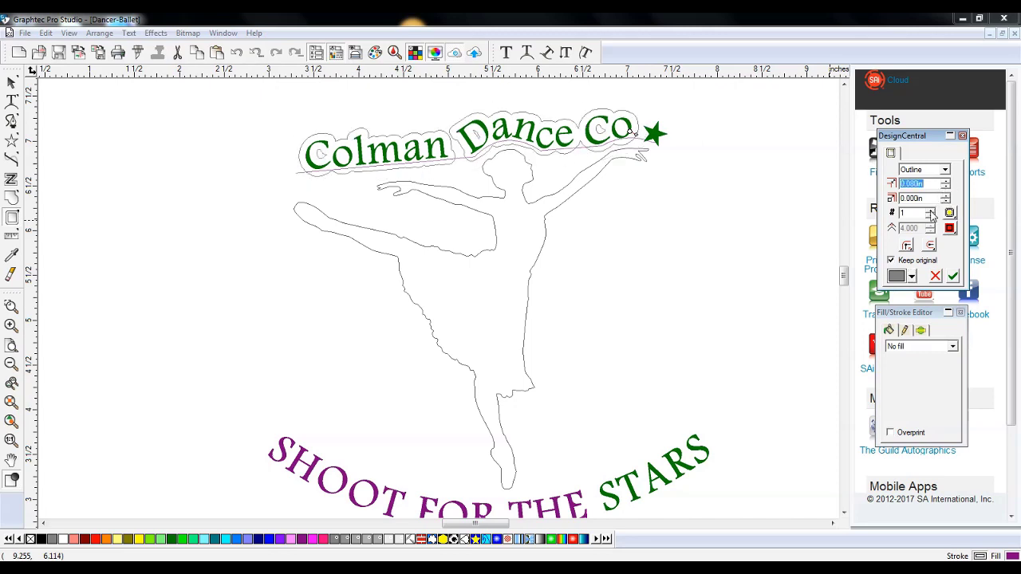
{"action": "left_click", "coordinate": [930, 212]}
{"action": "left_click", "coordinate": [931, 212]}
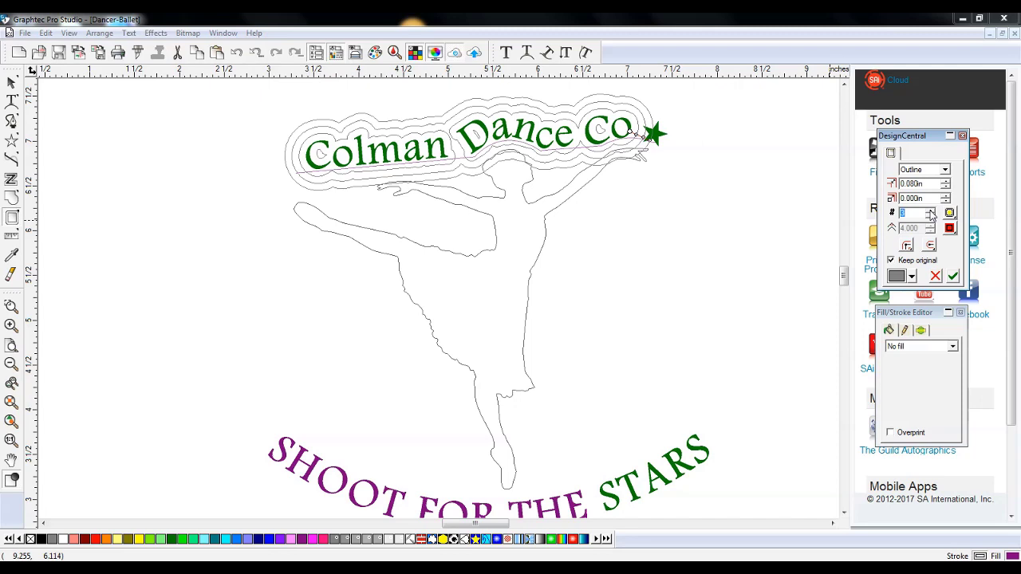
{"action": "left_click", "coordinate": [930, 216]}
{"action": "left_click", "coordinate": [931, 215]}
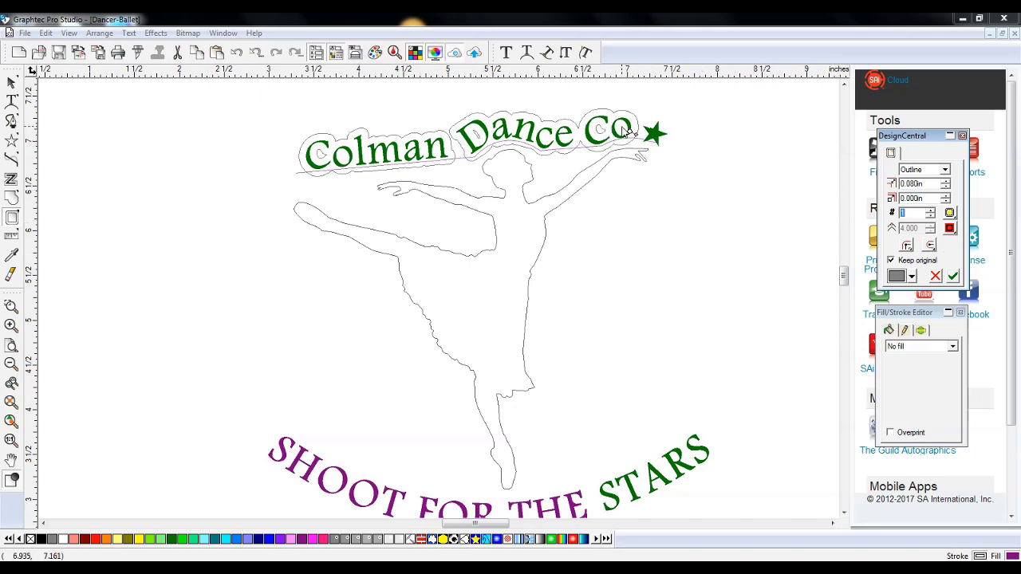
Set the "Colman Dance Co" outline's backing option, apply the gray outline and deselect the text
{"action": "left_click", "coordinate": [955, 232]}
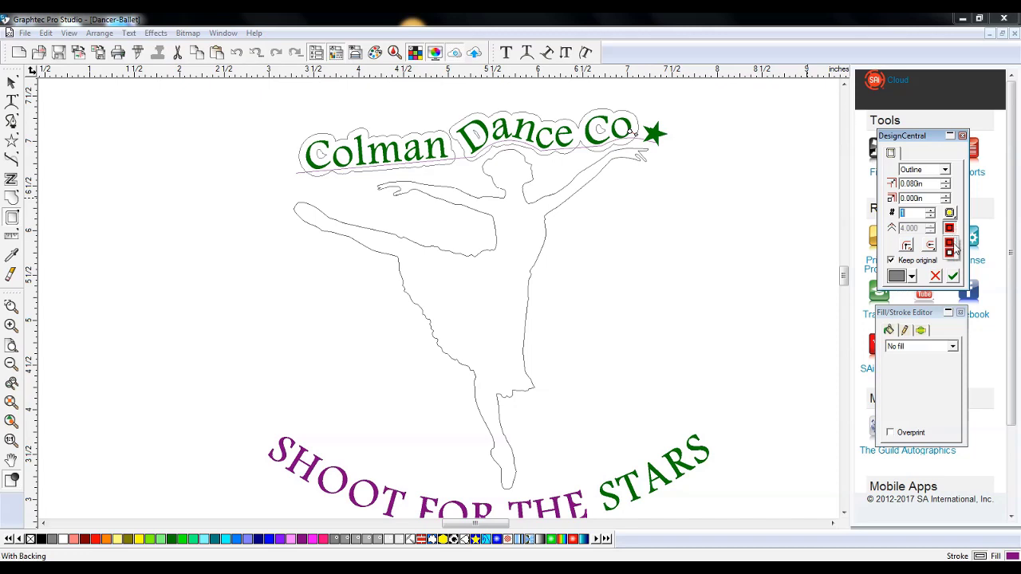
{"action": "left_click", "coordinate": [954, 249]}
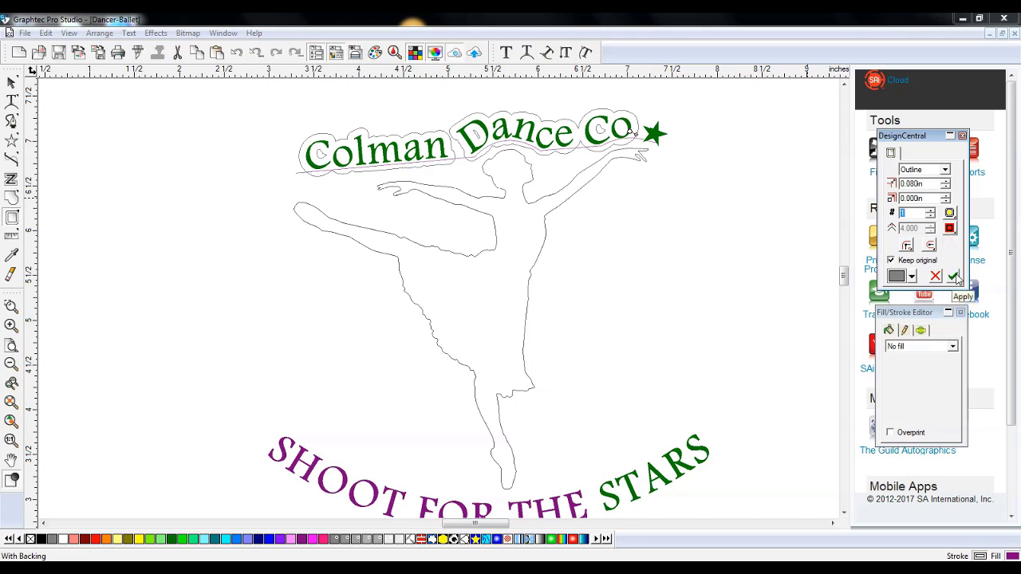
{"action": "left_click", "coordinate": [954, 277]}
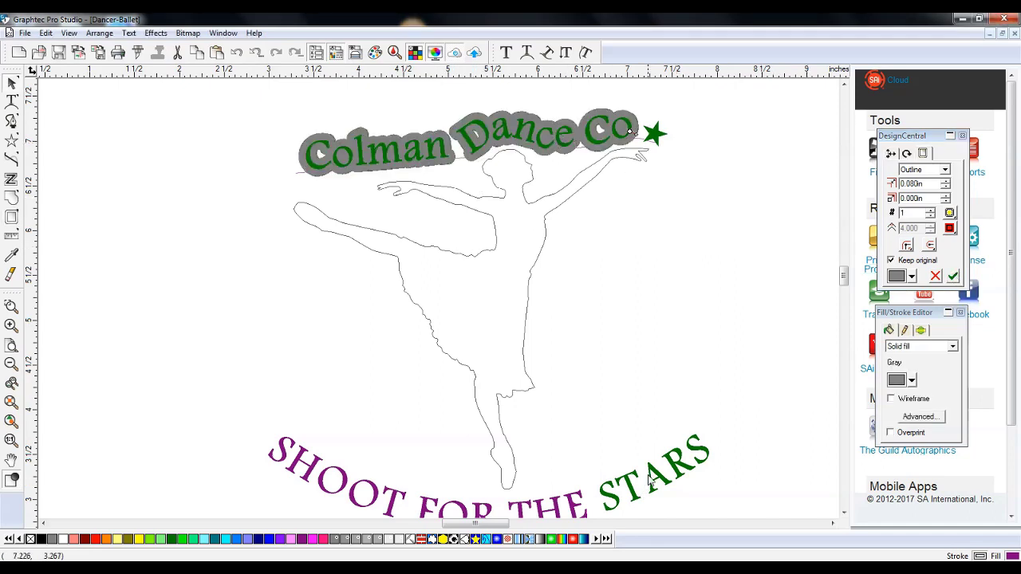
{"action": "scroll", "coordinate": [650, 482], "scroll_direction": "down", "scroll_amount": 2}
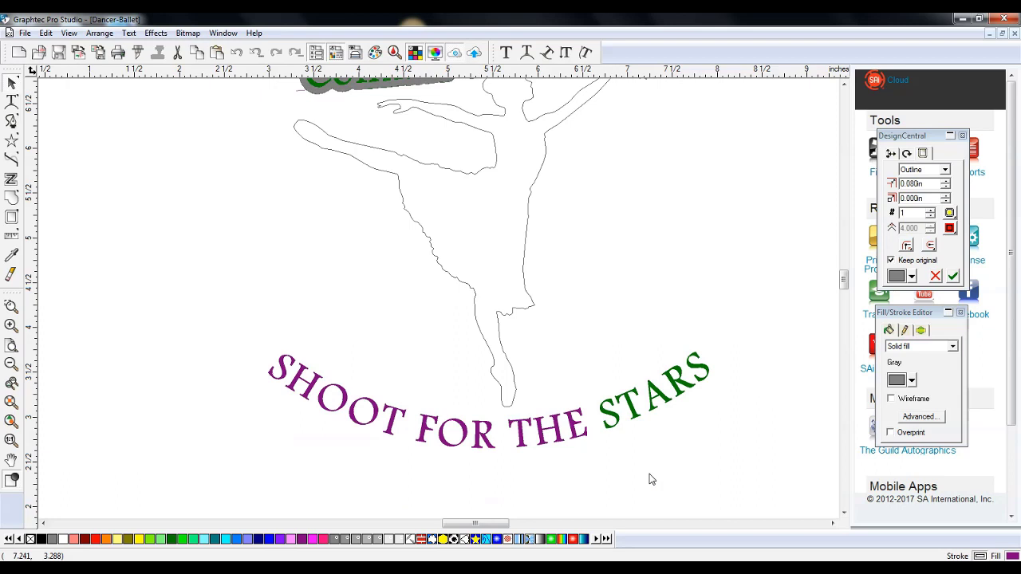
{"action": "left_click", "coordinate": [646, 409]}
{"action": "scroll", "coordinate": [627, 427], "scroll_direction": "up", "scroll_amount": 2}
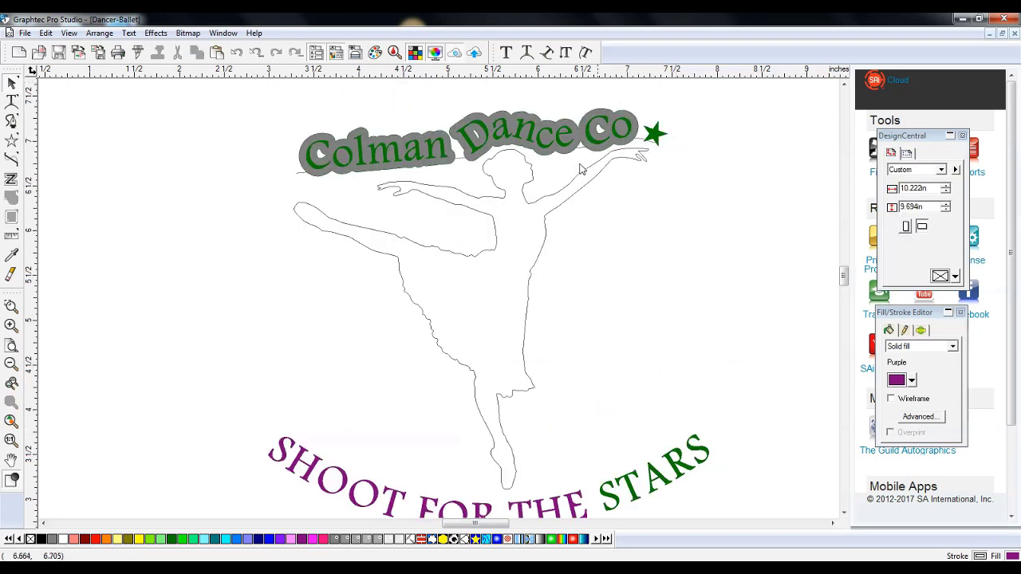
Add a gray Outline effect with a 0.060 in offset around the green star, apply it and deselect
{"action": "left_click", "coordinate": [656, 133]}
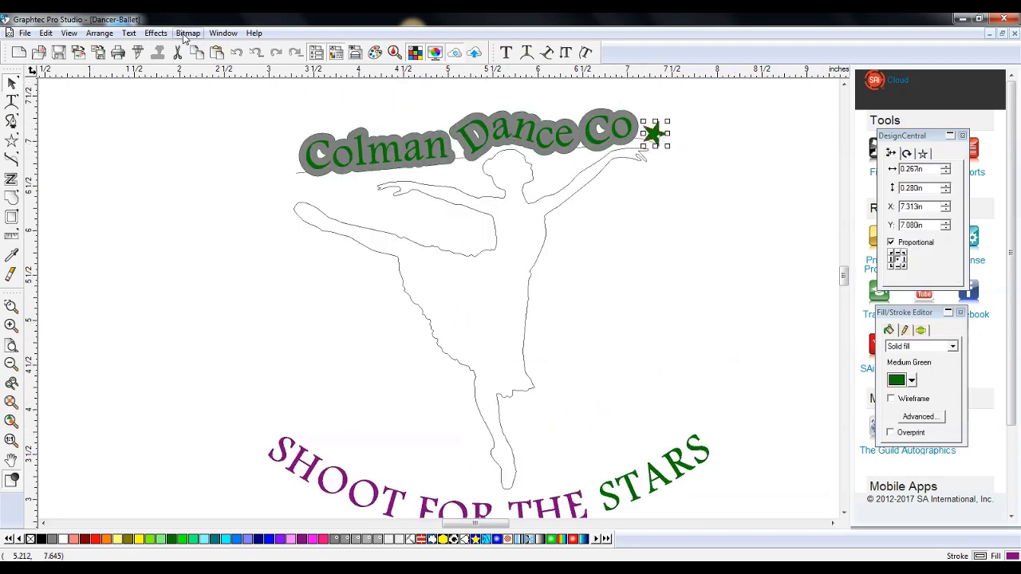
{"action": "left_click", "coordinate": [155, 33]}
{"action": "left_click", "coordinate": [172, 62]}
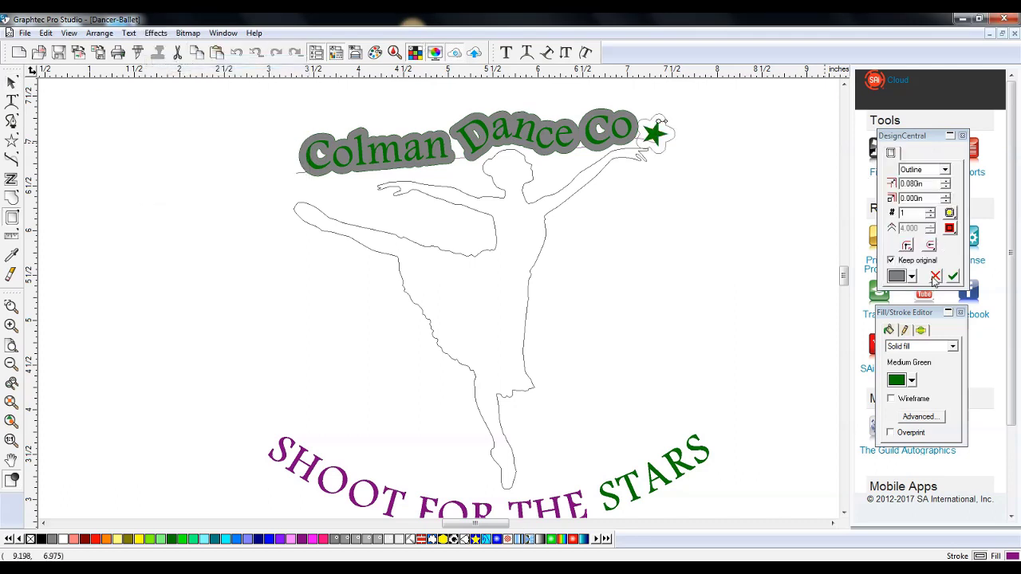
{"action": "left_click", "coordinate": [946, 188]}
{"action": "left_click", "coordinate": [946, 183]}
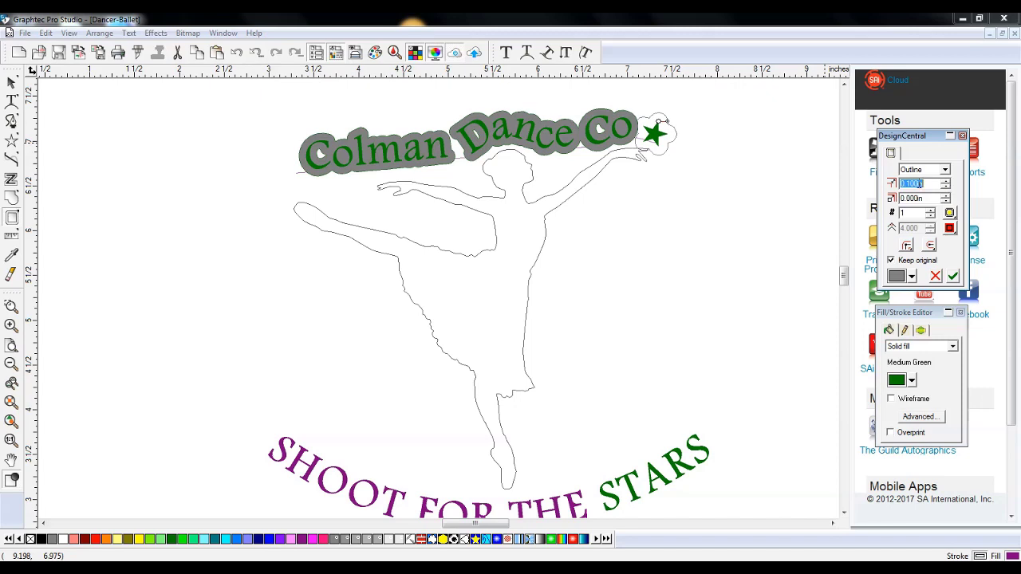
{"action": "left_click", "coordinate": [911, 184]}
{"action": "type", "text": "6"}
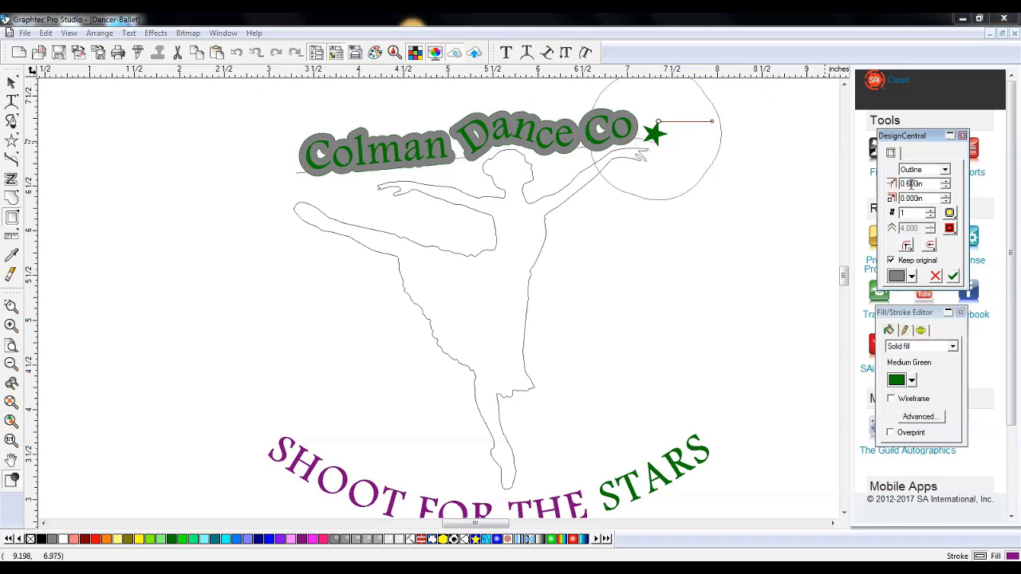
{"action": "key", "text": "Return"}
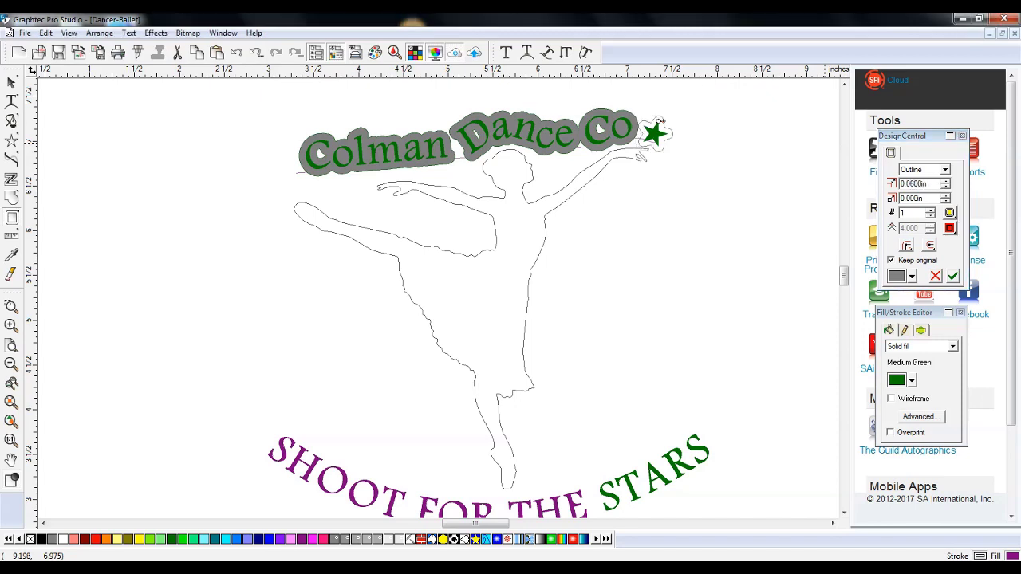
{"action": "left_click", "coordinate": [955, 277]}
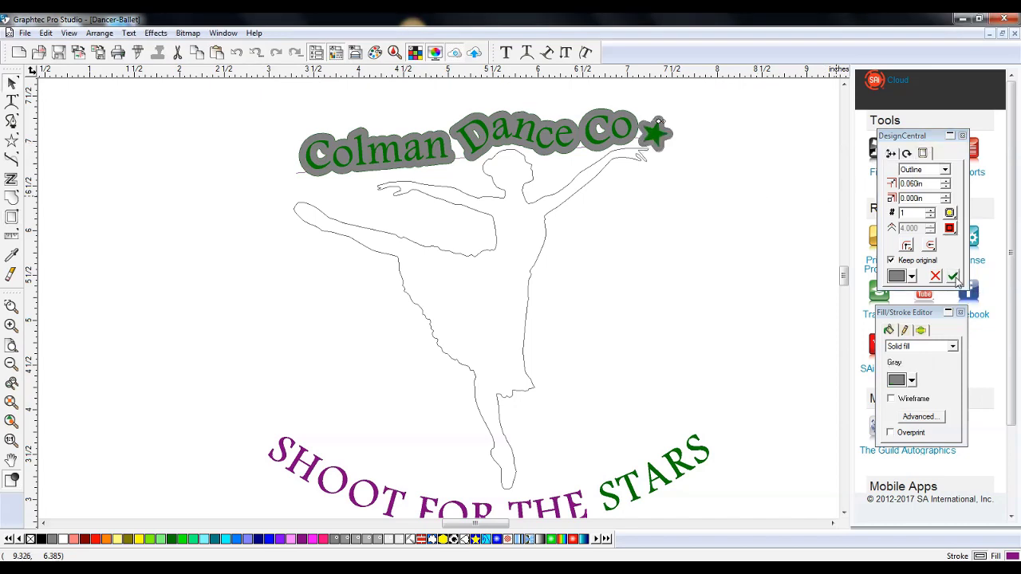
{"action": "left_click", "coordinate": [709, 186]}
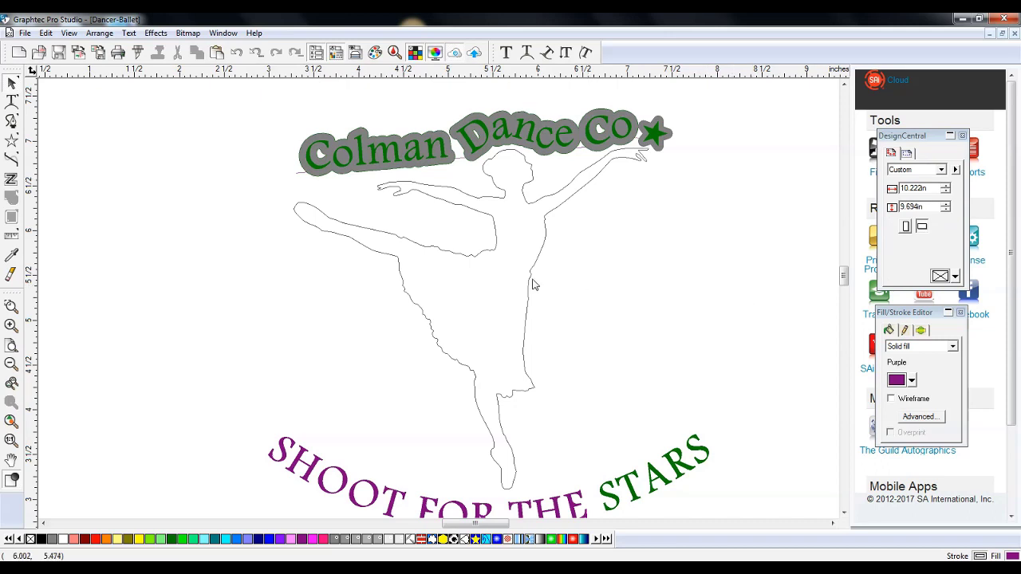
Add a gray Outline effect with a 0.080 in offset around the "SHOOT FOR THE STARS" arc text and apply it
{"action": "scroll", "coordinate": [507, 313], "scroll_direction": "down", "scroll_amount": 2}
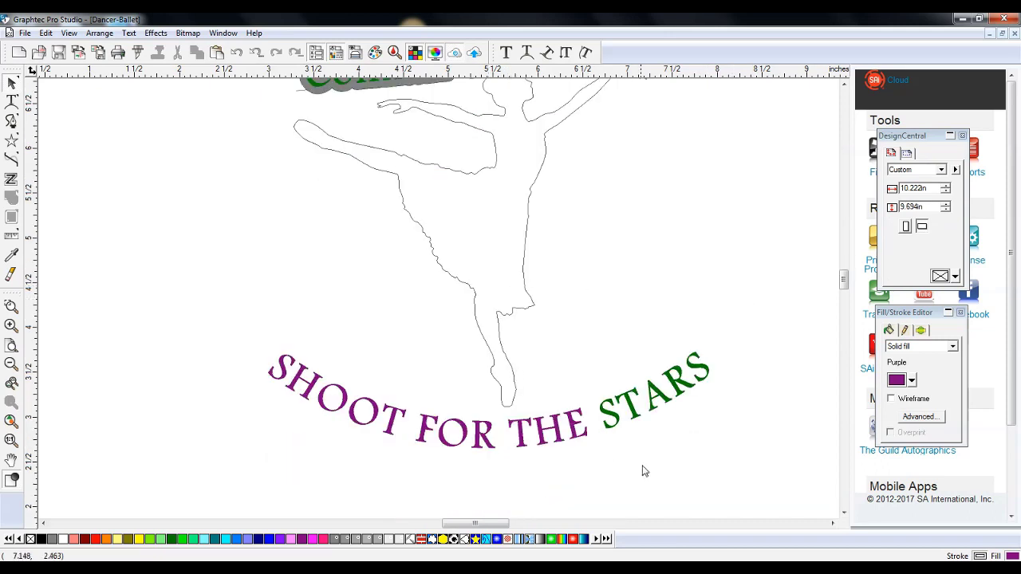
{"action": "left_click", "coordinate": [444, 447]}
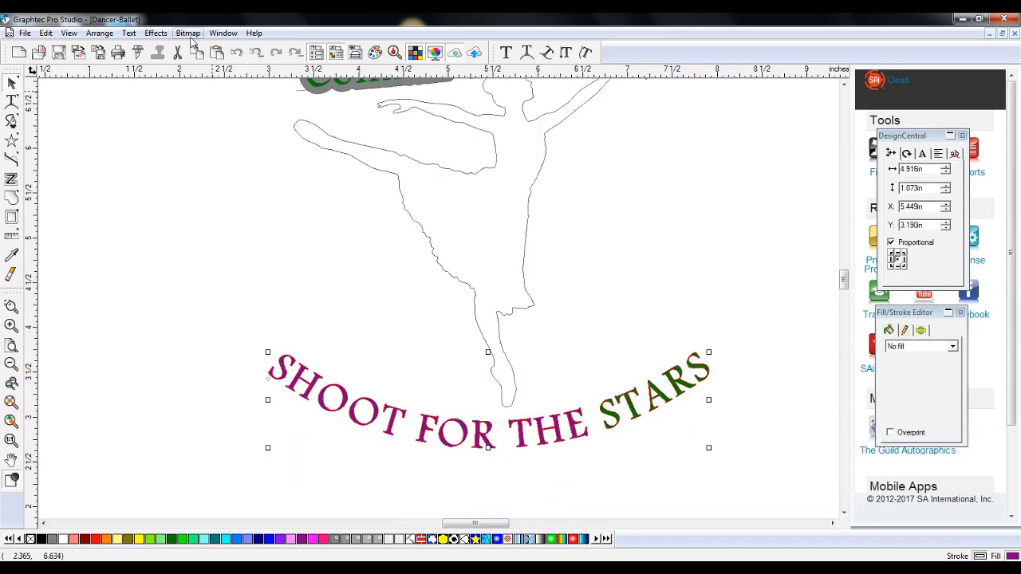
{"action": "left_click", "coordinate": [155, 32]}
{"action": "left_click", "coordinate": [175, 62]}
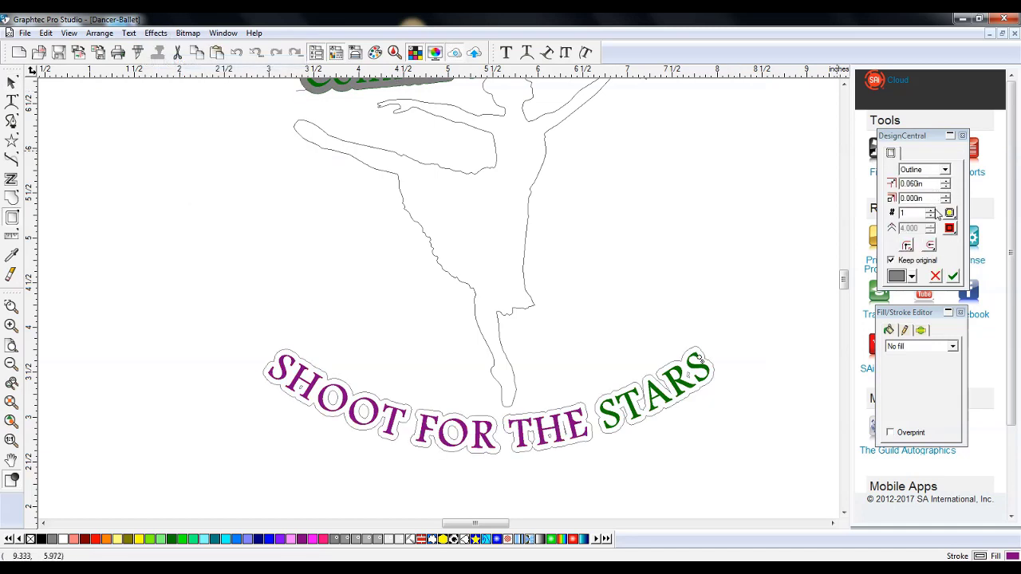
{"action": "type", "text": "80"}
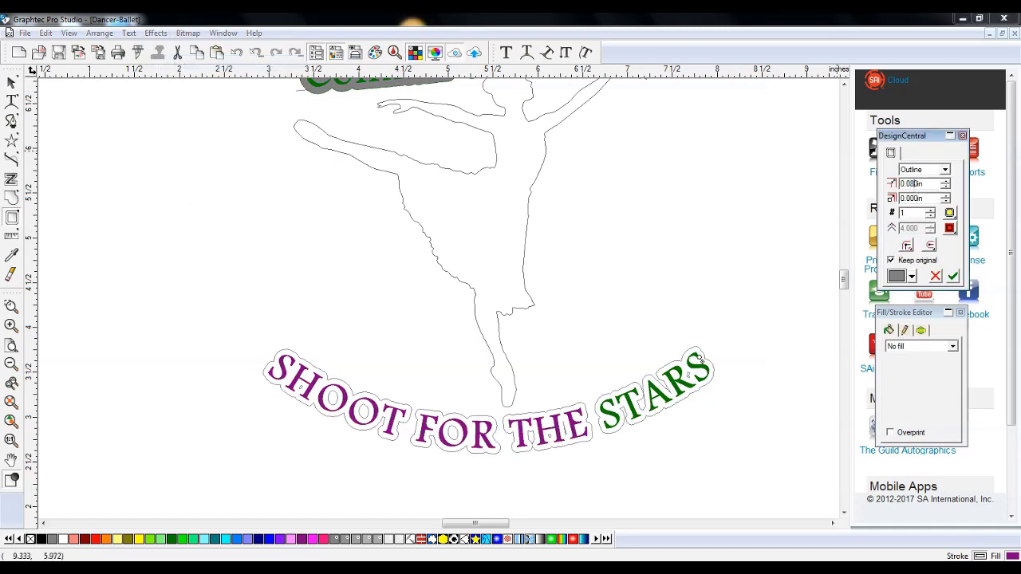
{"action": "key", "text": "Return"}
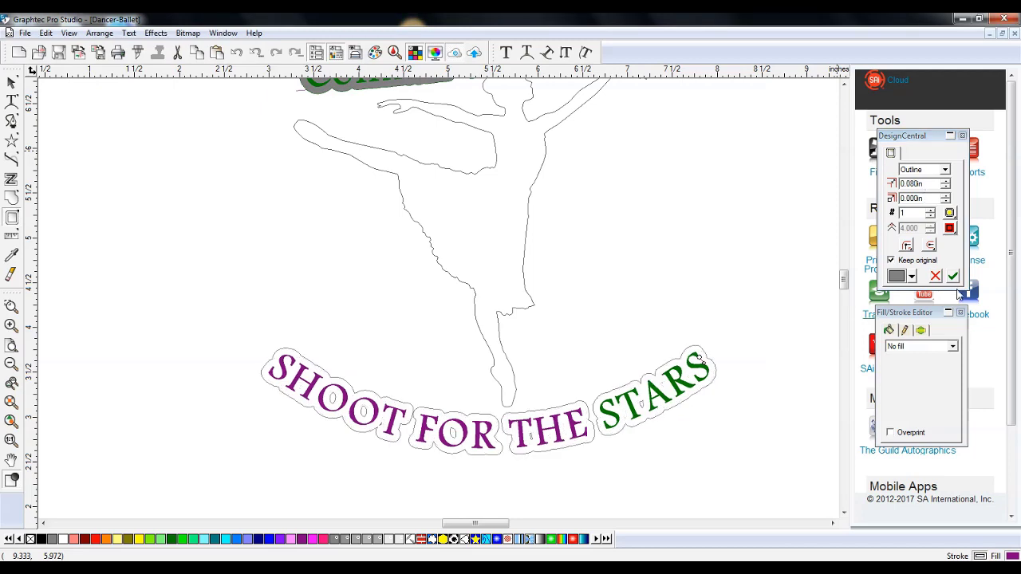
{"action": "left_click", "coordinate": [953, 277]}
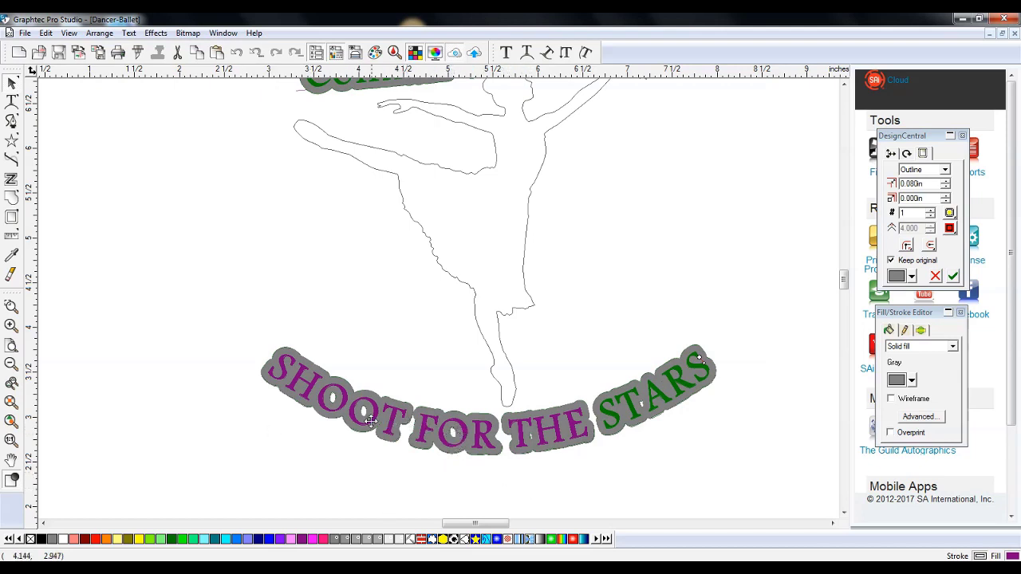
Separate the gray outline from the "SHOOT FOR THE STARS" text and shift the outline slightly to about X 5.43 in, Y 3.18 in
{"action": "left_click", "coordinate": [11, 325]}
{"action": "scroll", "coordinate": [440, 415], "scroll_direction": "down", "scroll_amount": 3}
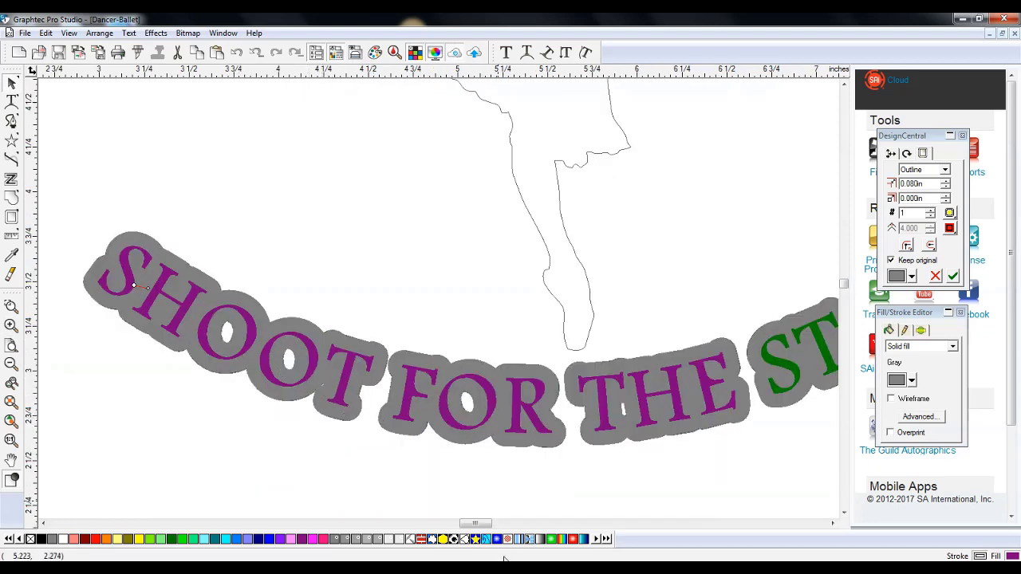
{"action": "left_click_drag", "start_coordinate": [474, 525], "coordinate": [493, 529]}
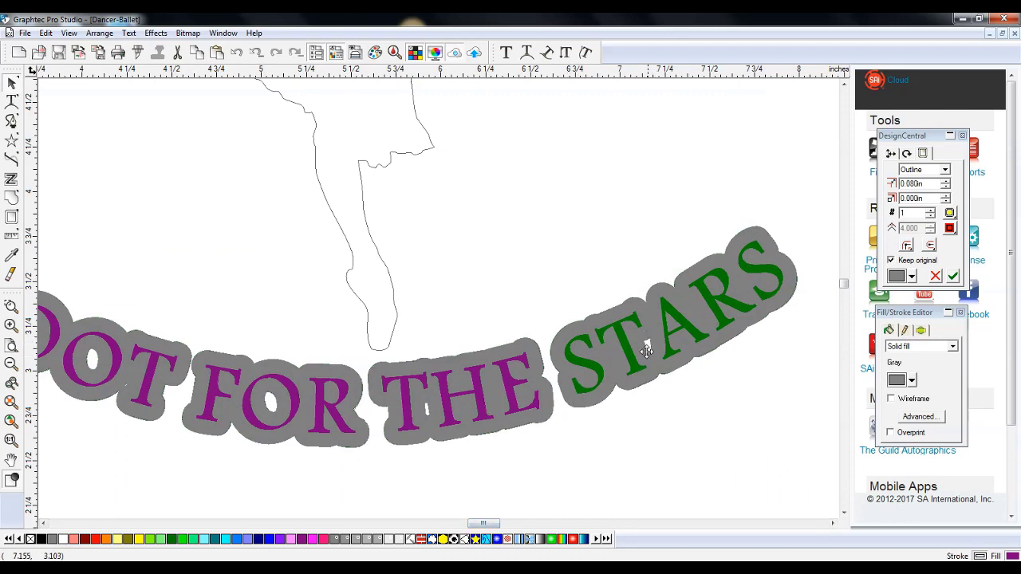
{"action": "left_click", "coordinate": [11, 327]}
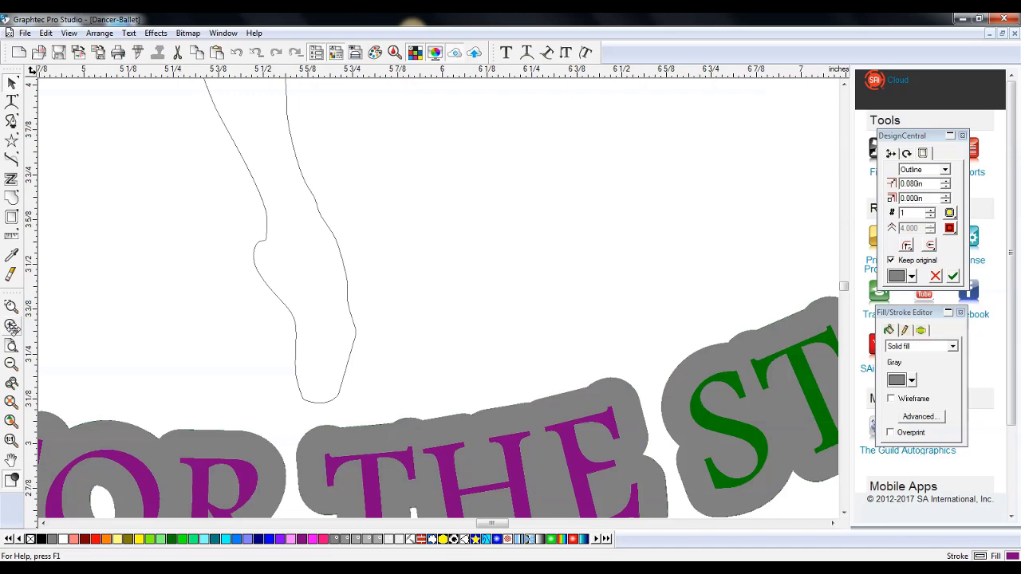
{"action": "scroll", "coordinate": [577, 357], "scroll_direction": "down", "scroll_amount": 5}
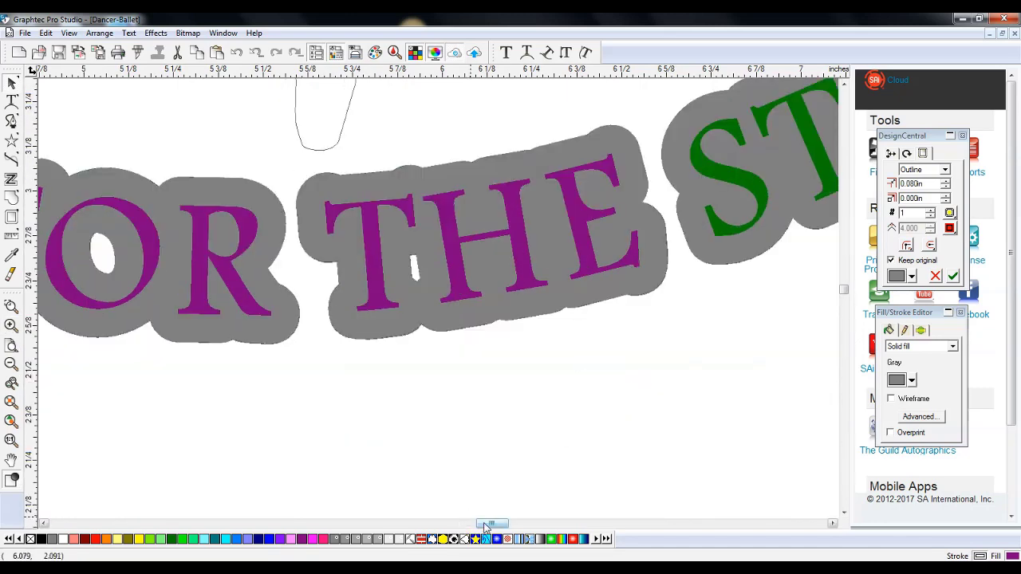
{"action": "left_click_drag", "start_coordinate": [487, 527], "coordinate": [490, 527]}
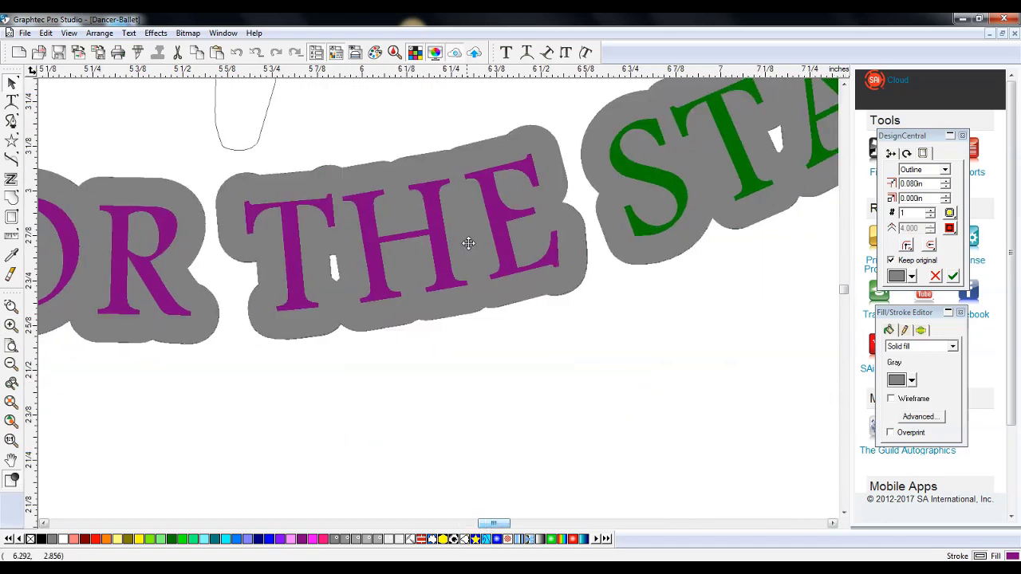
{"action": "right_click", "coordinate": [491, 271]}
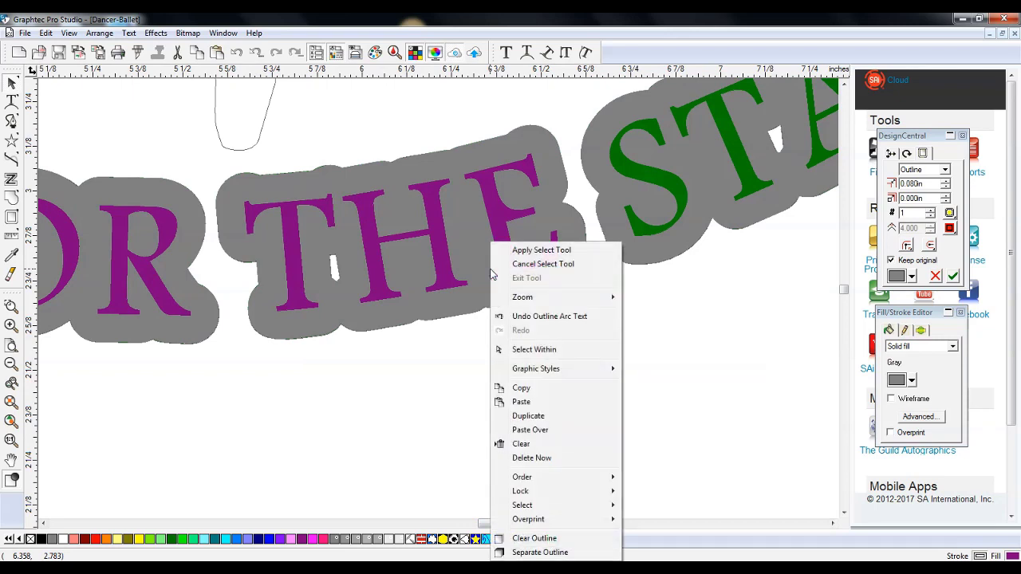
{"action": "left_click", "coordinate": [539, 552]}
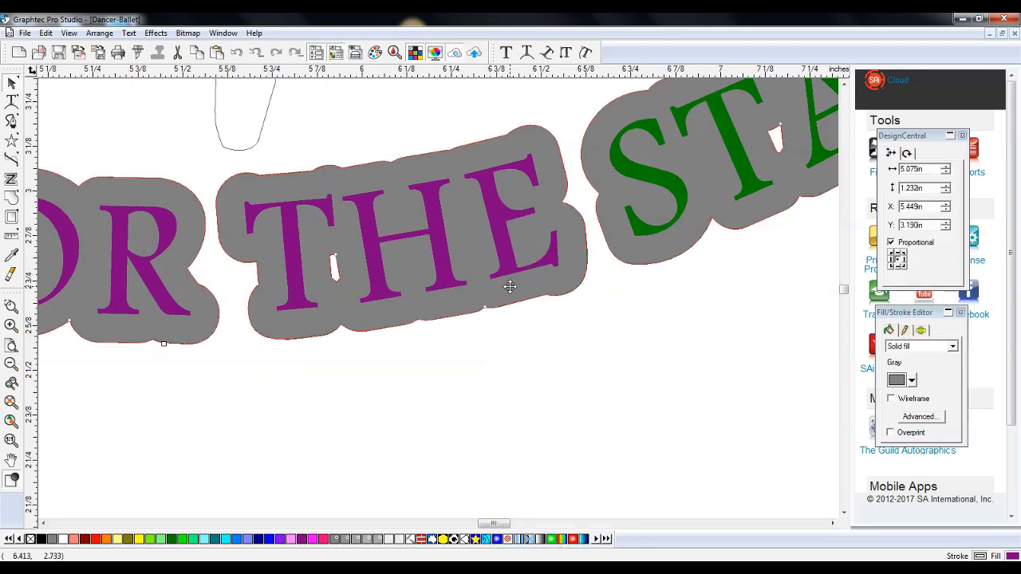
{"action": "left_click_drag", "start_coordinate": [515, 341], "coordinate": [504, 292]}
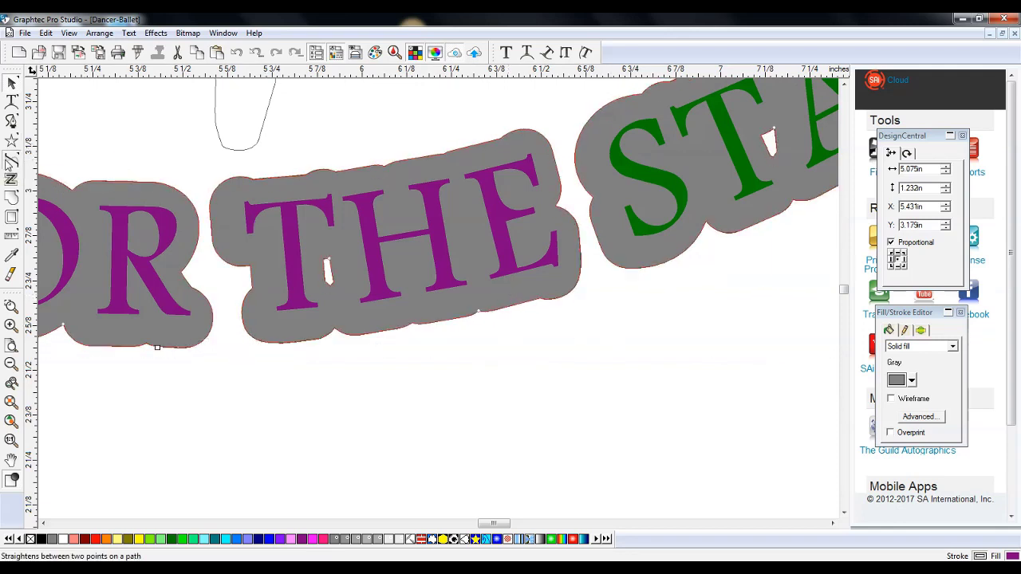
Open the Path Edit tools and delete the small hole in the gray outline between "T" and "H" of "THE"
{"action": "left_click", "coordinate": [11, 160]}
{"action": "left_click_drag", "start_coordinate": [71, 151], "coordinate": [83, 117]}
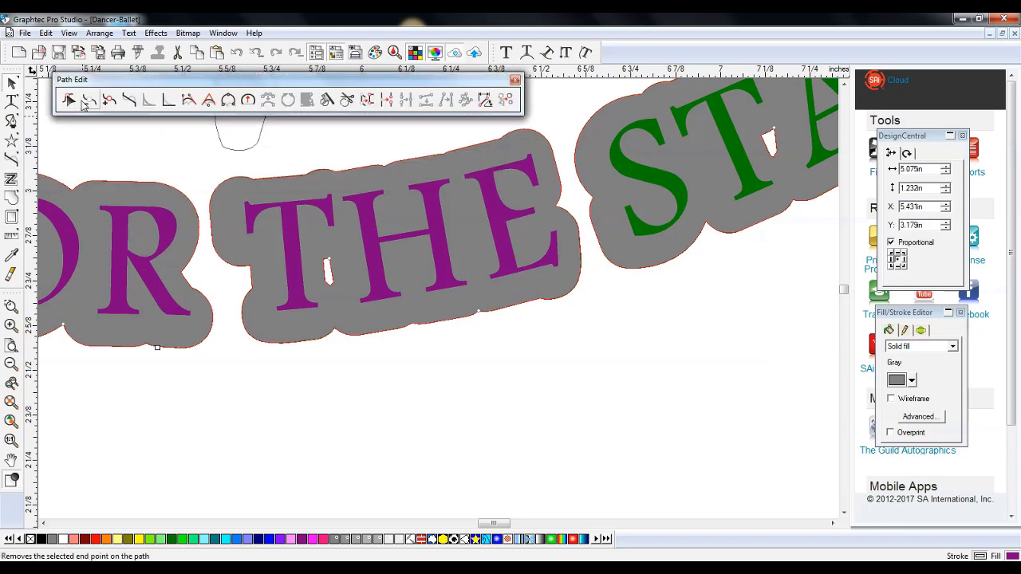
{"action": "left_click", "coordinate": [327, 271]}
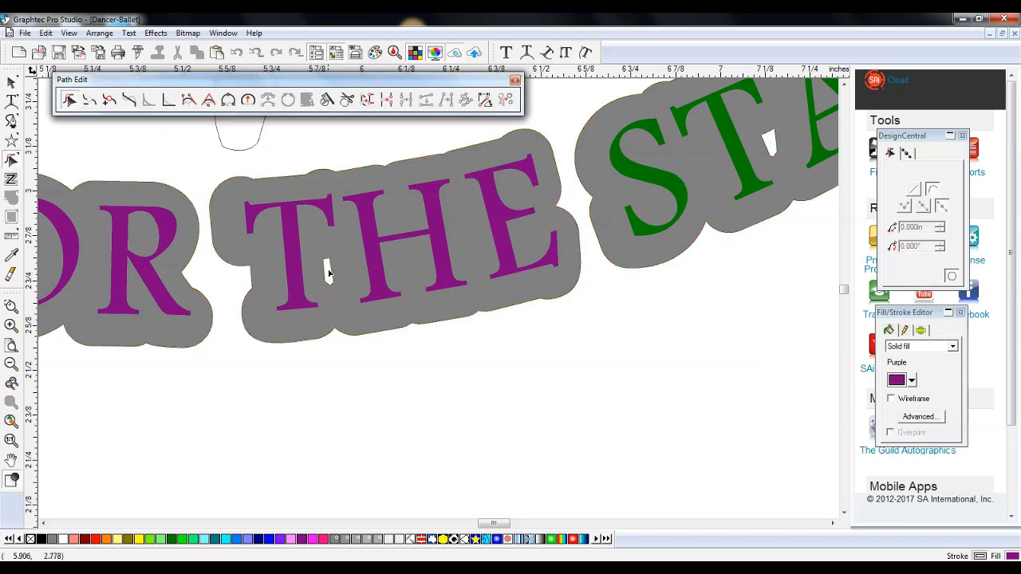
{"action": "left_click", "coordinate": [325, 259]}
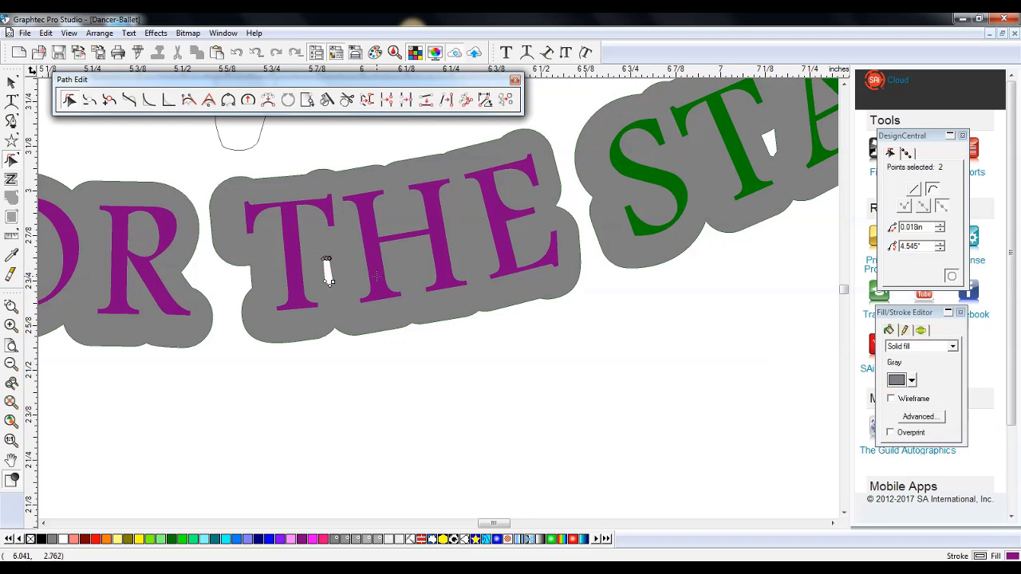
{"action": "left_click", "coordinate": [329, 279]}
{"action": "left_click", "coordinate": [329, 282]}
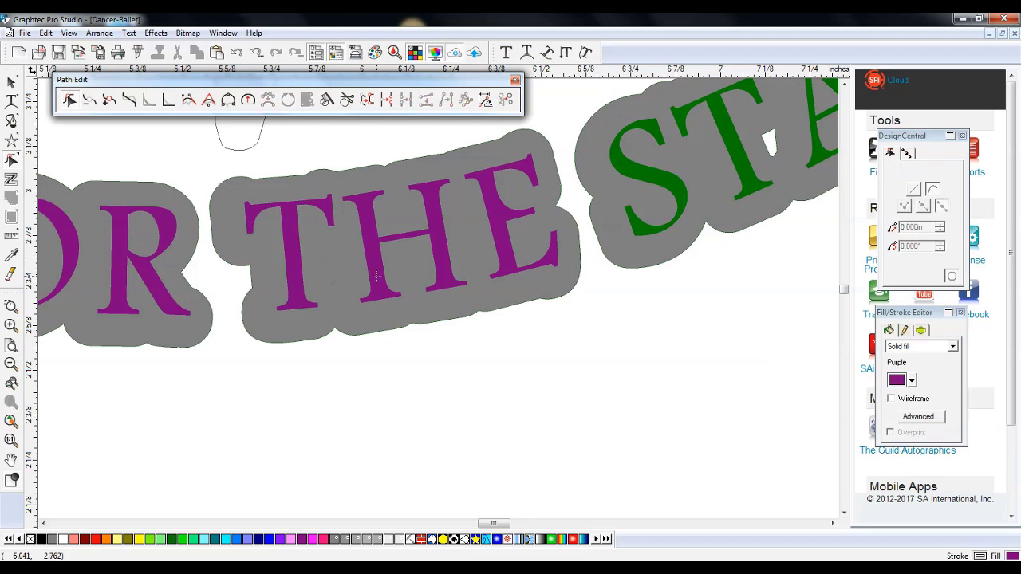
Delete the small hole in the gray outline between "T" and "A" of "STARS"
{"action": "left_click", "coordinate": [773, 142]}
{"action": "left_click", "coordinate": [772, 129]}
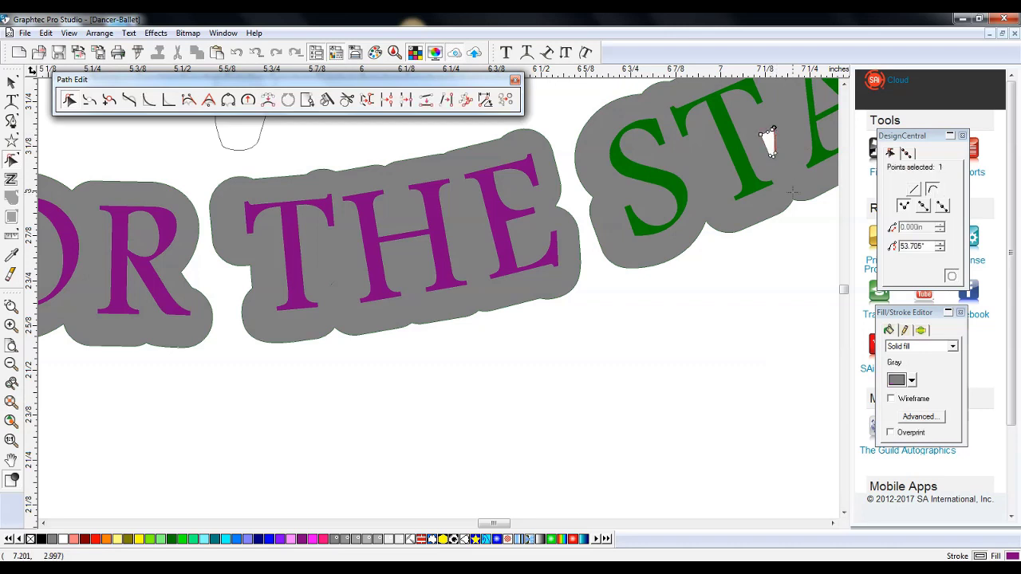
{"action": "key", "text": "s"}
{"action": "key", "text": "Delete"}
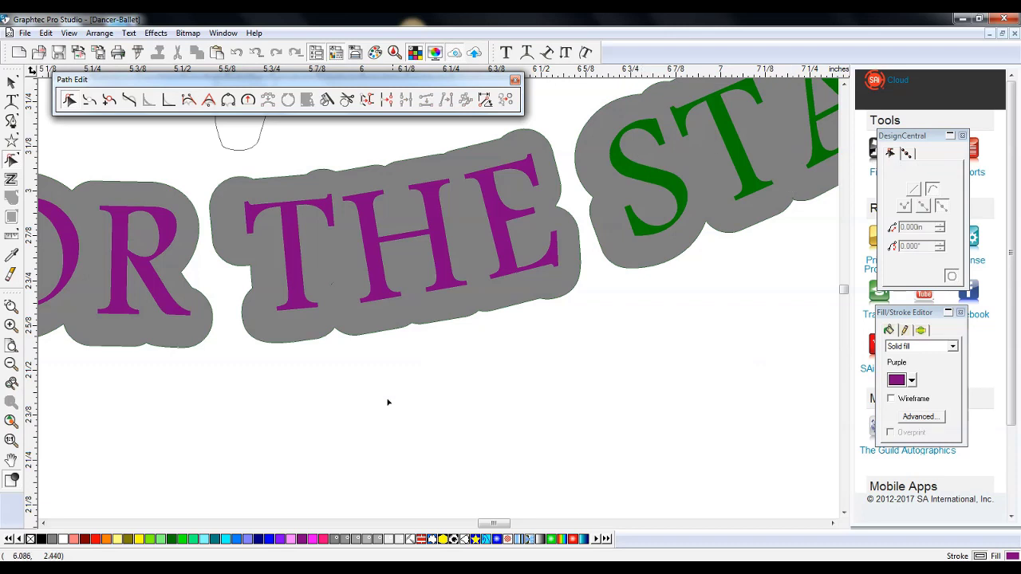
Delete the hole in the gray outline inside the "O" of "FOR"
{"action": "left_click_drag", "start_coordinate": [505, 525], "coordinate": [485, 527]}
{"action": "left_click", "coordinate": [397, 256]}
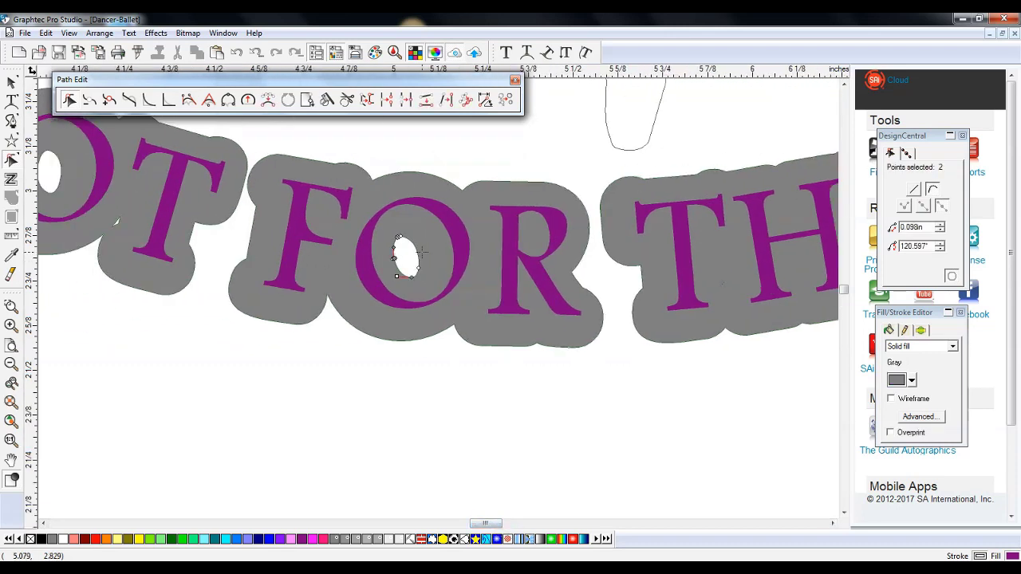
{"action": "left_click", "coordinate": [423, 253]}
{"action": "left_click", "coordinate": [422, 257]}
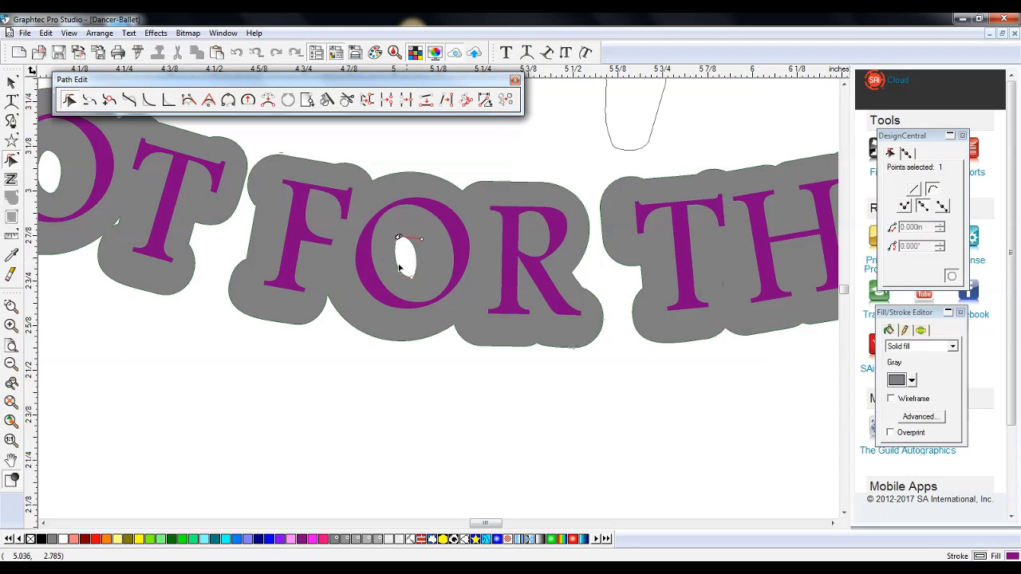
{"action": "left_click", "coordinate": [416, 266]}
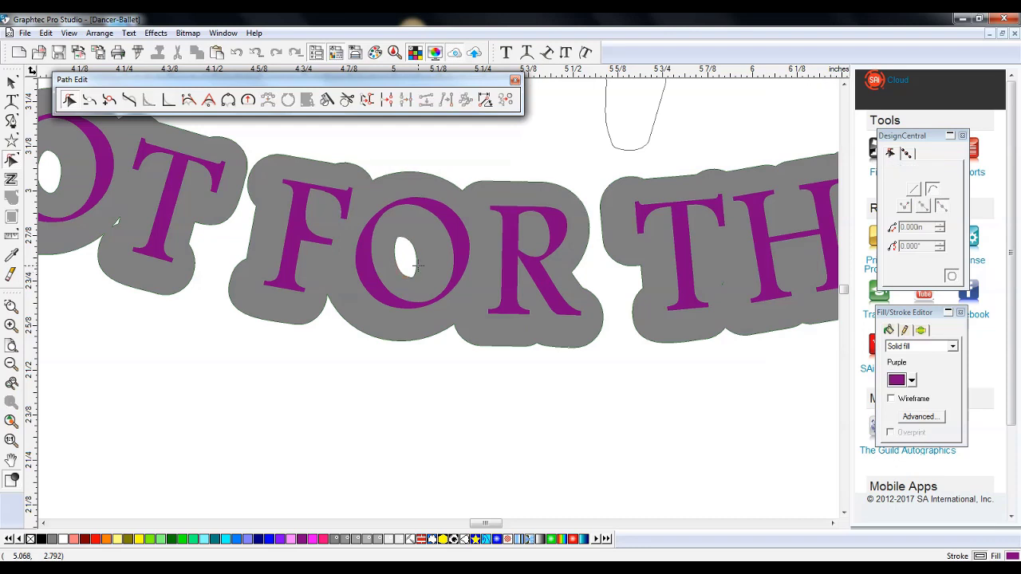
{"action": "left_click", "coordinate": [417, 266]}
{"action": "key", "text": "Delete"}
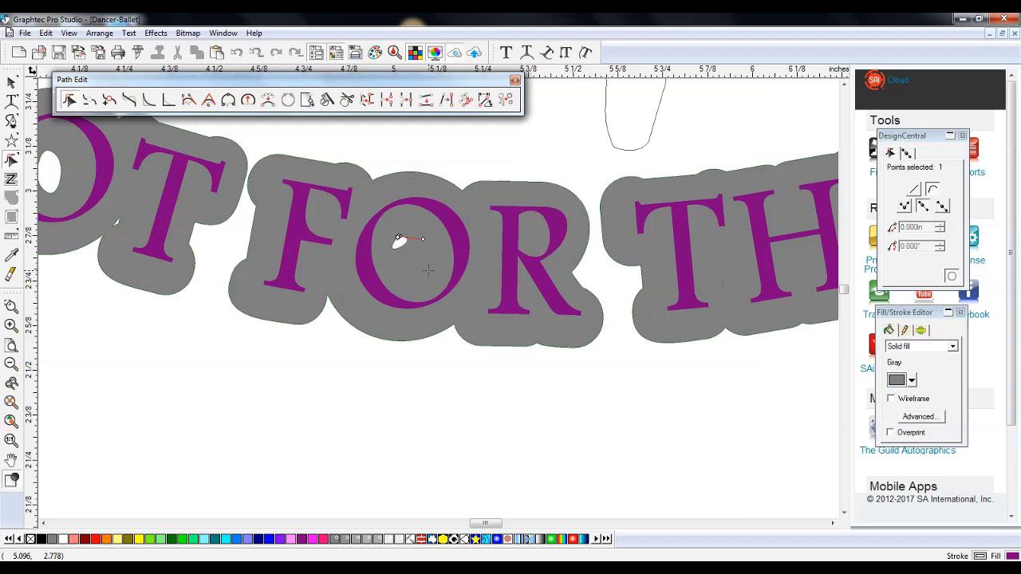
{"action": "left_click", "coordinate": [417, 243]}
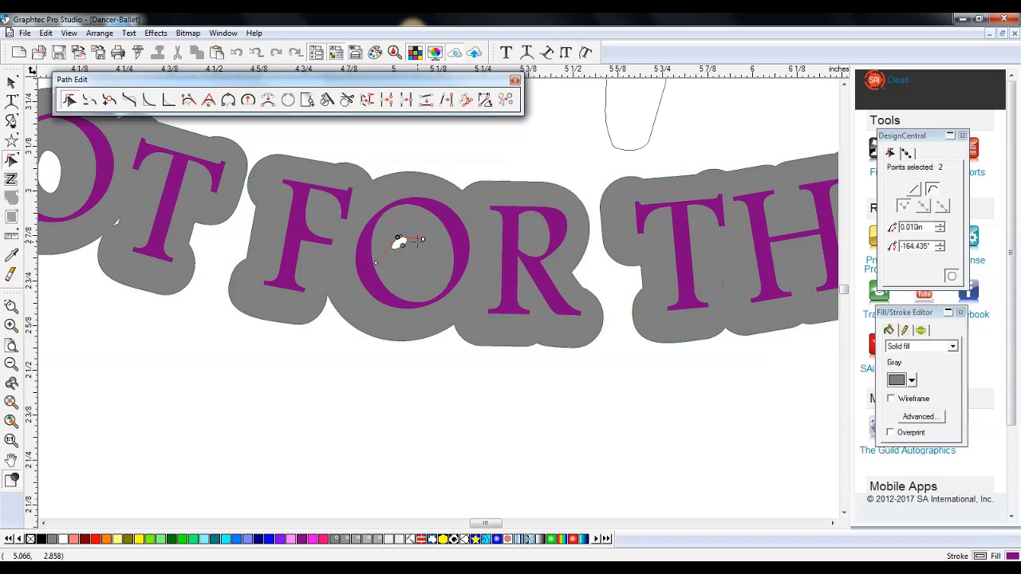
{"action": "key", "text": "Delete"}
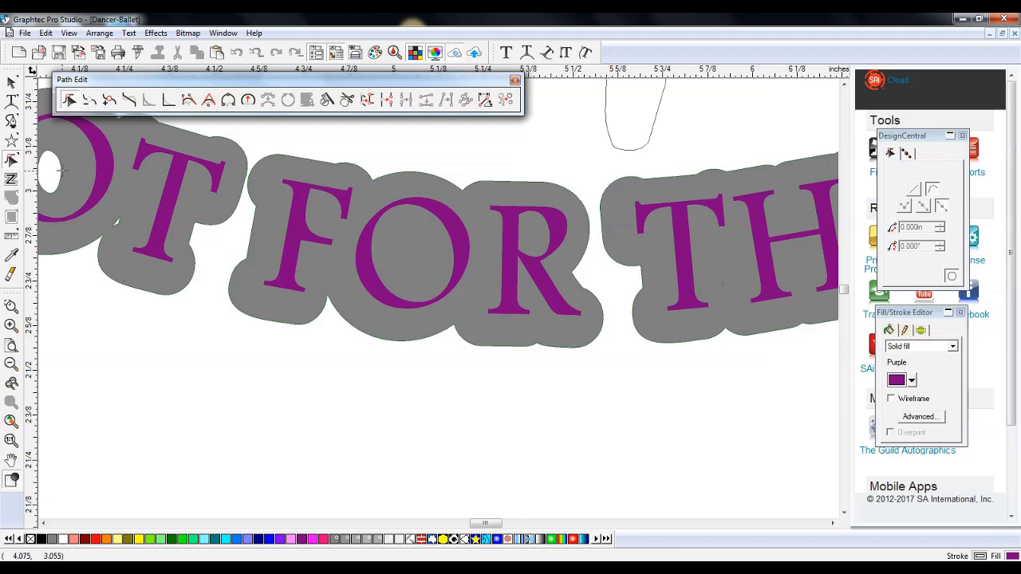
Delete the gray outline's holes inside both "O" letters of "SHOOT"
{"action": "left_click", "coordinate": [61, 170]}
{"action": "key", "text": "Delete"}
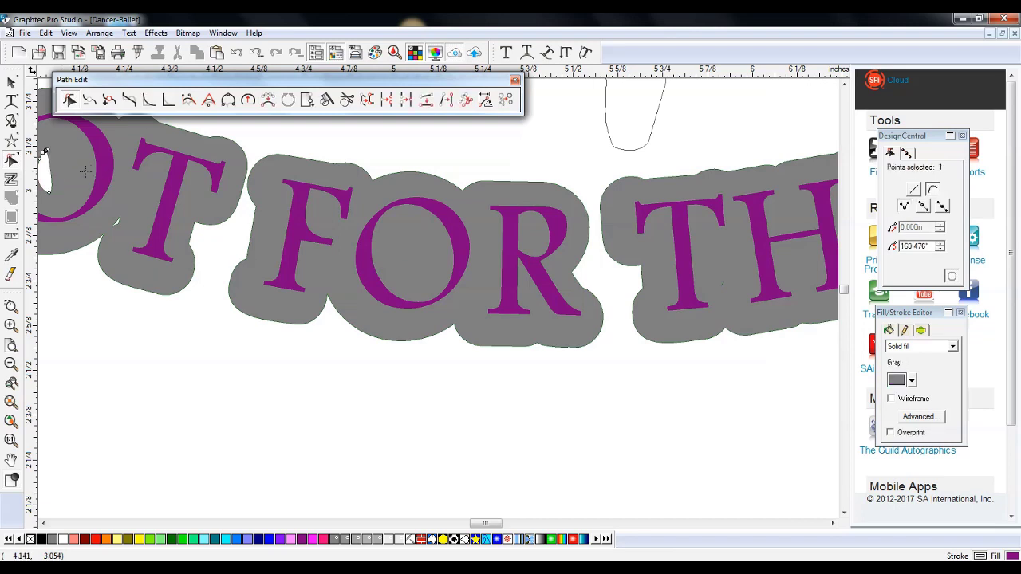
{"action": "key", "text": "Delete"}
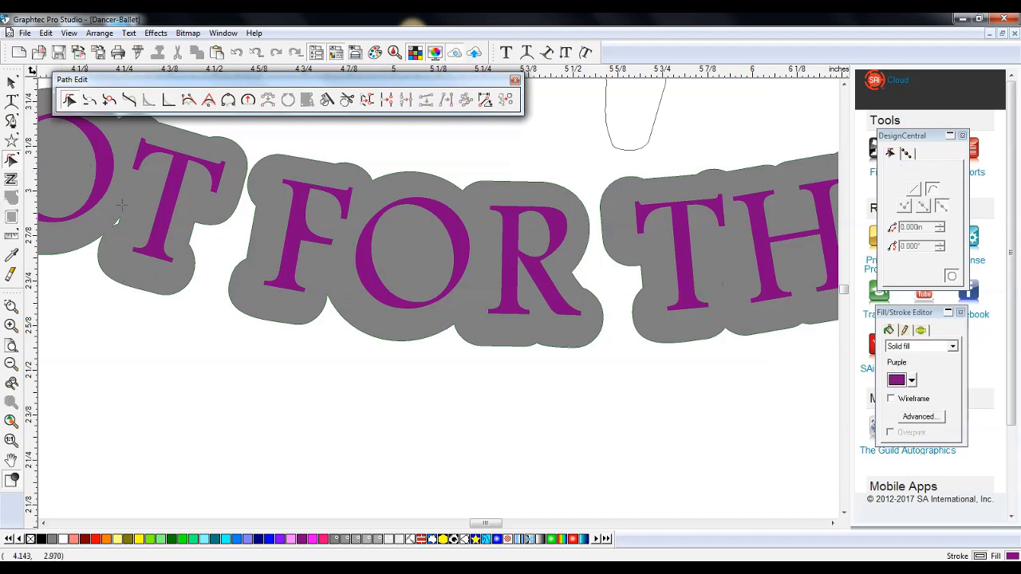
{"action": "left_click", "coordinate": [11, 365]}
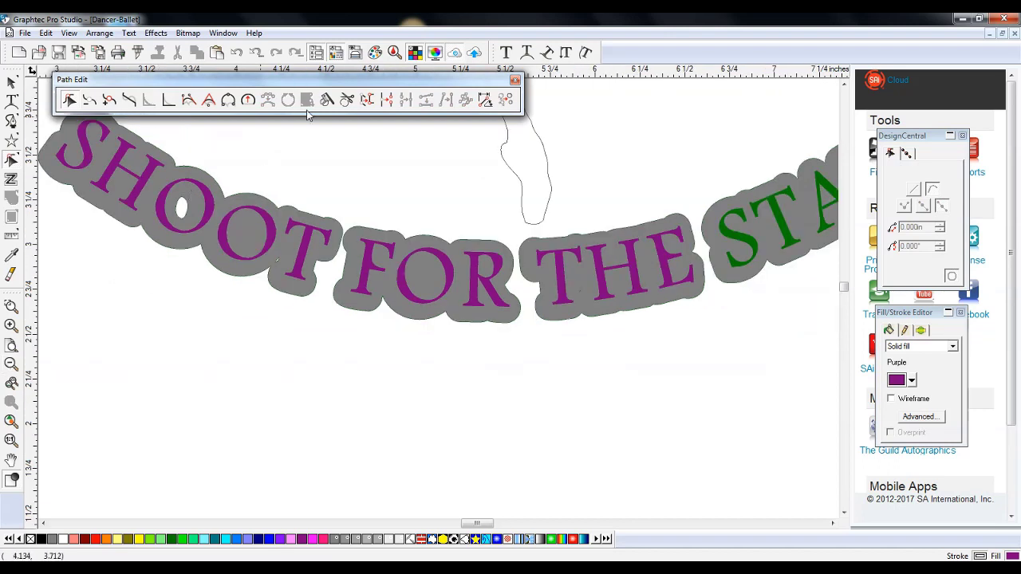
{"action": "left_click", "coordinate": [182, 206]}
{"action": "key", "text": "Delete"}
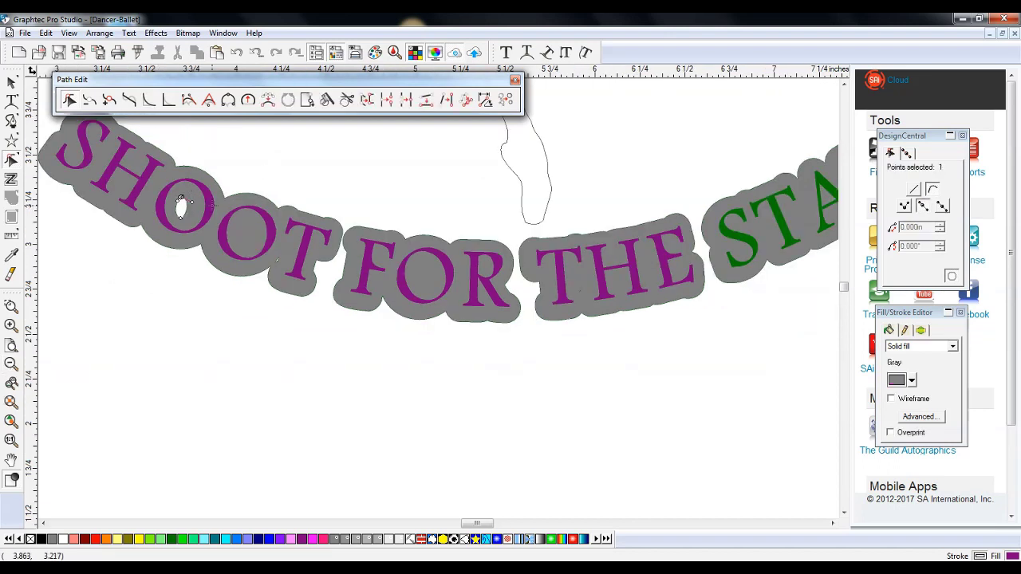
{"action": "key", "text": "Delete"}
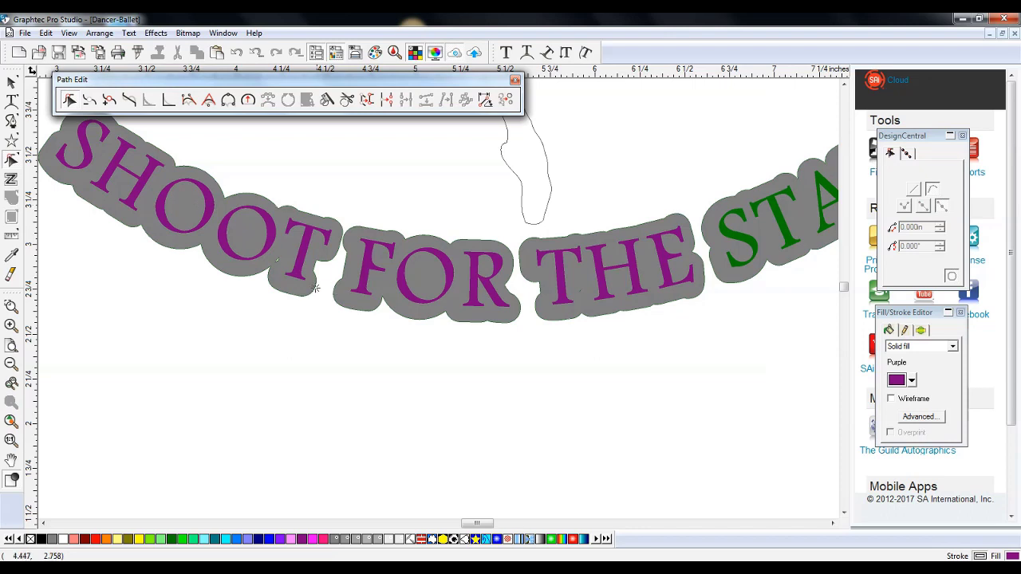
Delete the small hole in the gray outline between the second "O" and the "T" of "SHOOT"
{"action": "left_click", "coordinate": [277, 257]}
{"action": "key", "text": "c"}
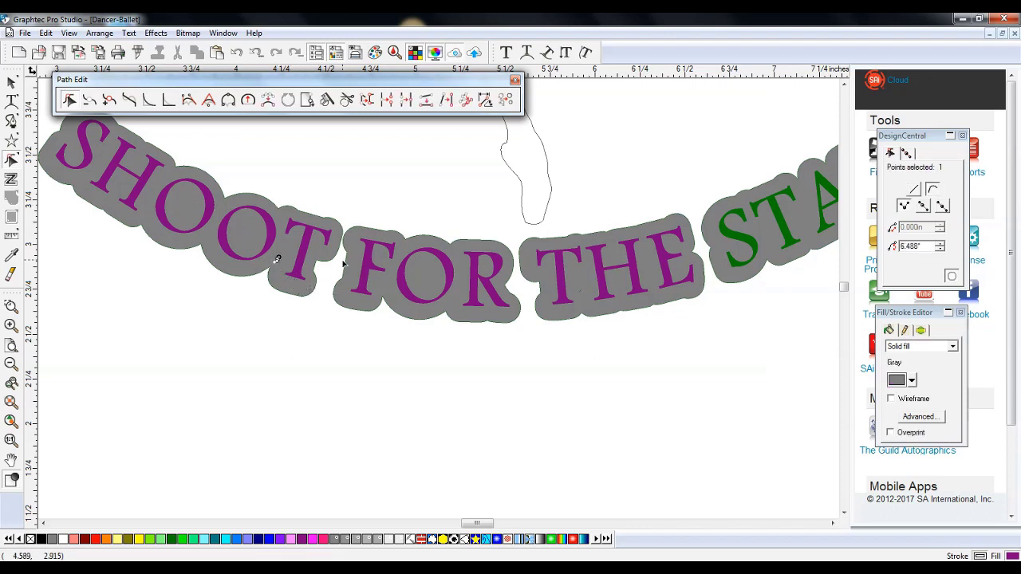
{"action": "key", "text": "Escape"}
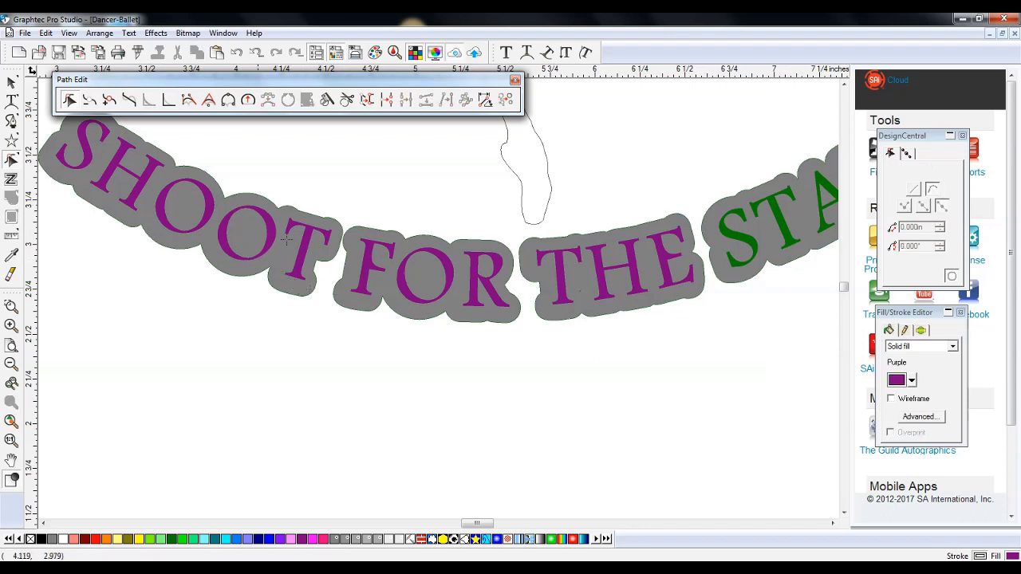
Separate the gray outline from the "Colman Dance Co" text and star
{"action": "left_click", "coordinate": [16, 363]}
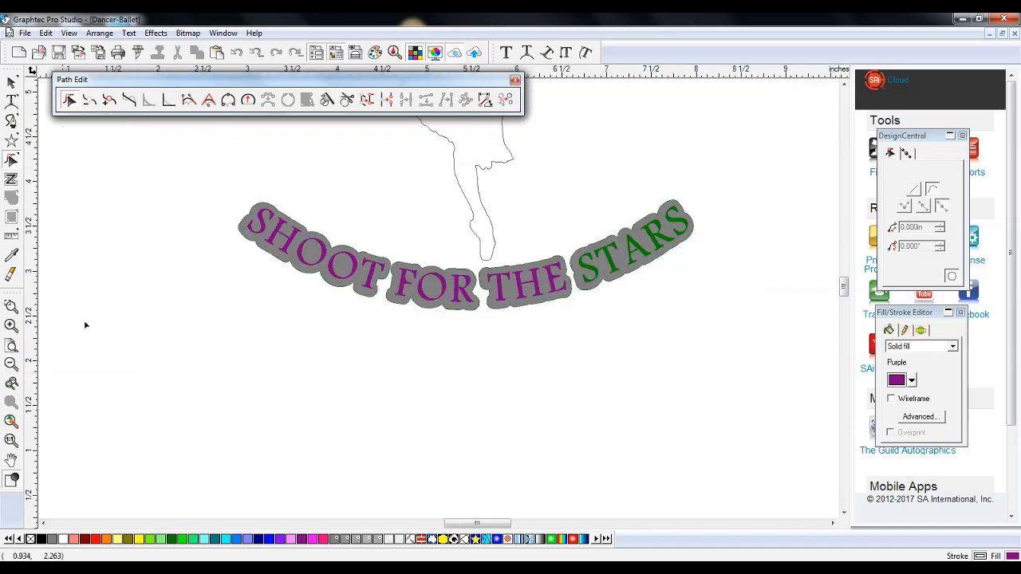
{"action": "scroll", "coordinate": [615, 372], "scroll_direction": "up", "scroll_amount": 2}
{"action": "scroll", "coordinate": [618, 372], "scroll_direction": "up", "scroll_amount": 3}
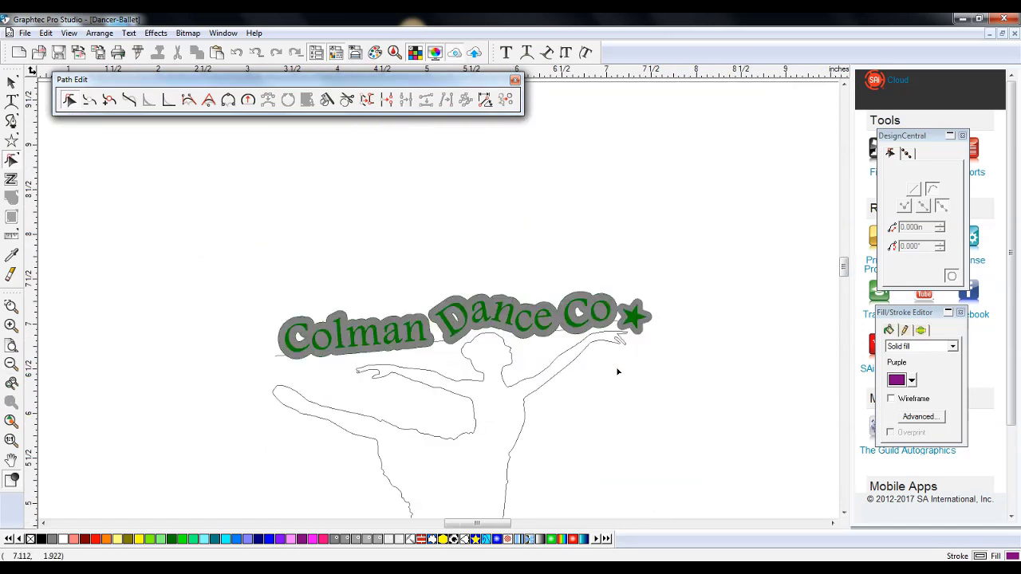
{"action": "scroll", "coordinate": [618, 372], "scroll_direction": "down", "scroll_amount": 1}
{"action": "right_click", "coordinate": [521, 238]}
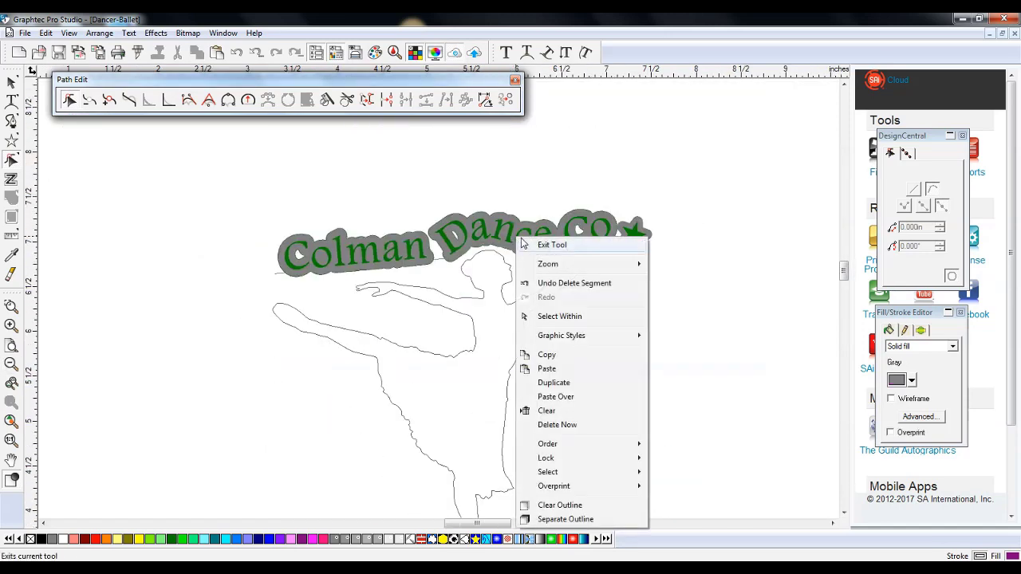
{"action": "left_click", "coordinate": [599, 520]}
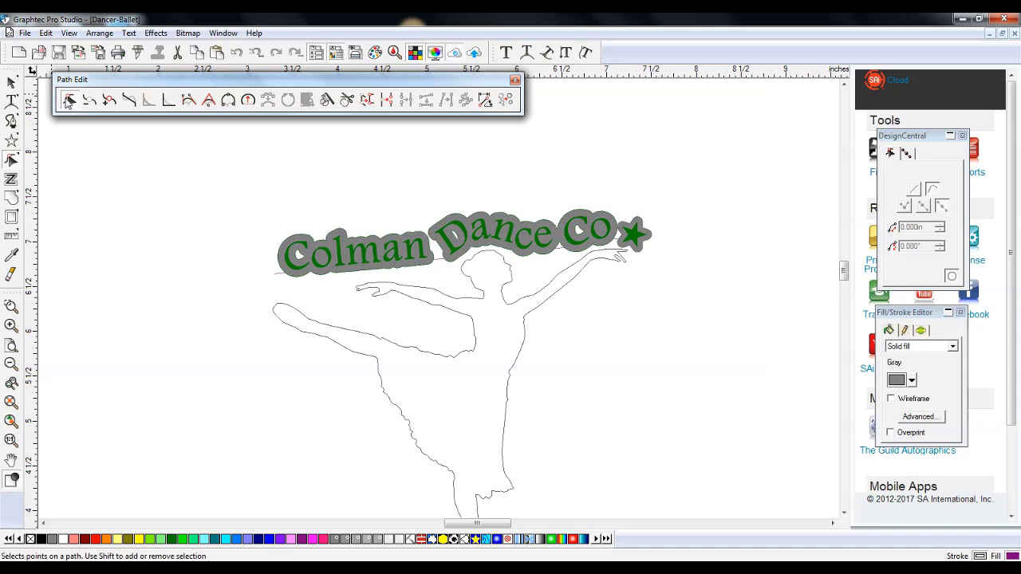
Delete the hole in the gray outline inside the "C" of "Colman" with the path point selection tool
{"action": "left_click", "coordinate": [300, 256]}
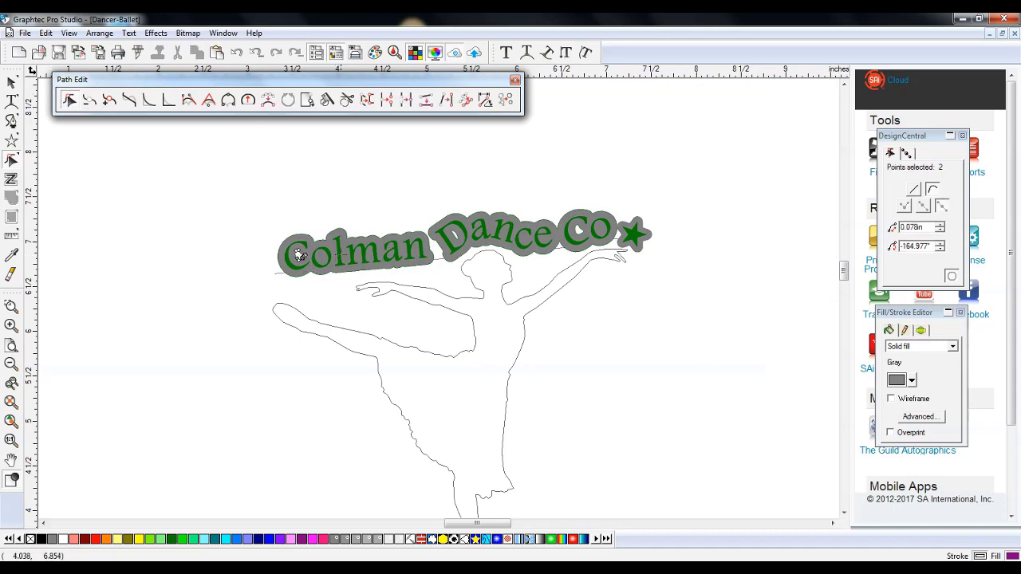
{"action": "left_click", "coordinate": [300, 255]}
{"action": "left_click", "coordinate": [300, 257]}
{"action": "left_click", "coordinate": [296, 251]}
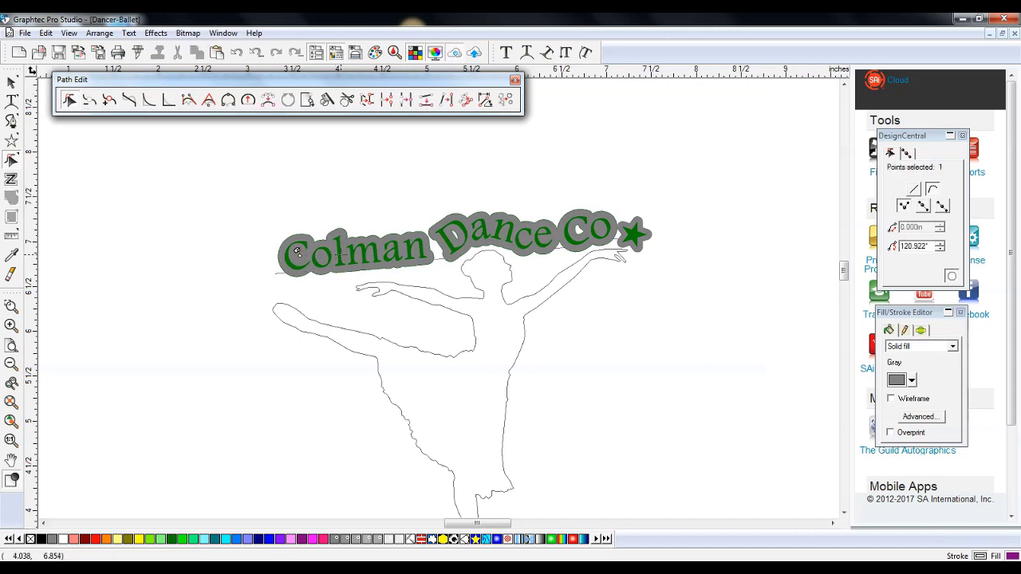
{"action": "key", "text": "Escape"}
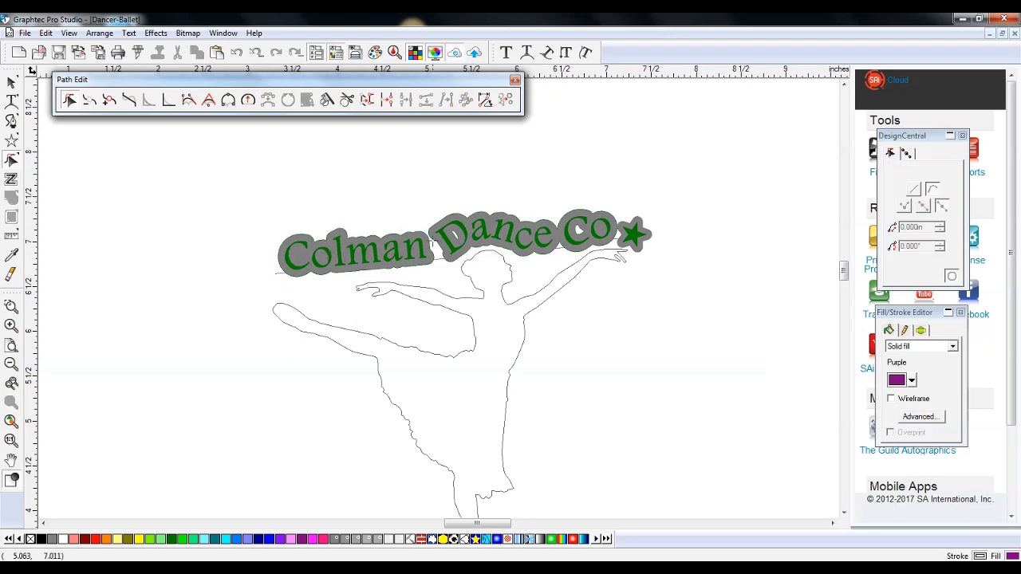
Delete the hole in the gray outline inside the "D" of "Dance"
{"action": "left_click", "coordinate": [456, 234]}
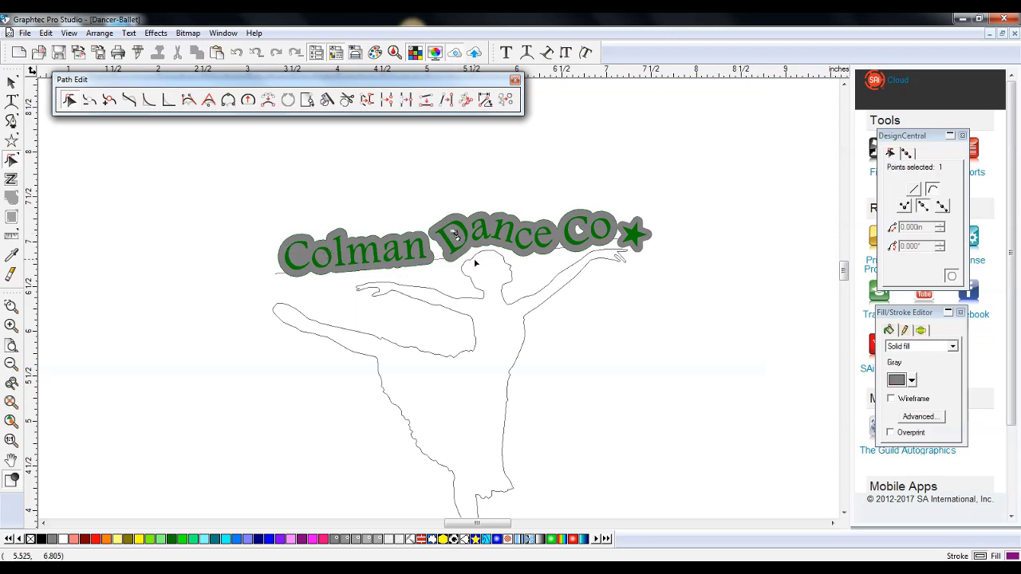
{"action": "left_click", "coordinate": [454, 233]}
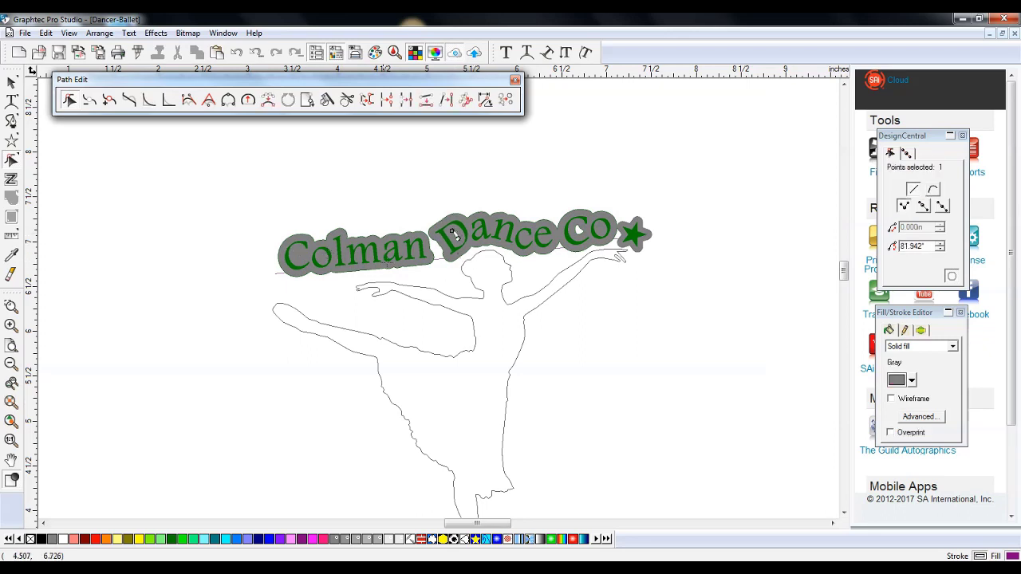
{"action": "left_click", "coordinate": [10, 337]}
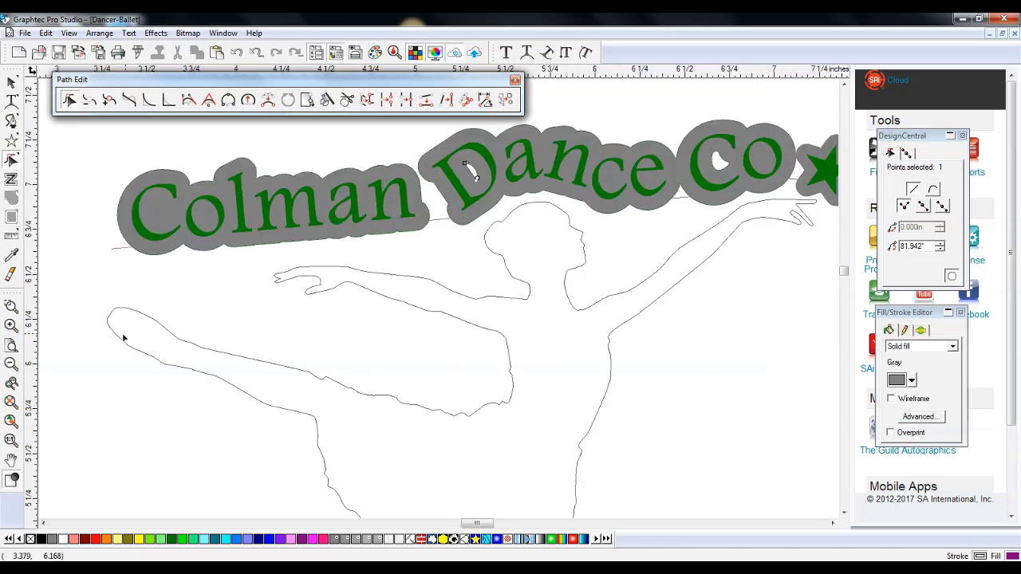
{"action": "left_click", "coordinate": [480, 176]}
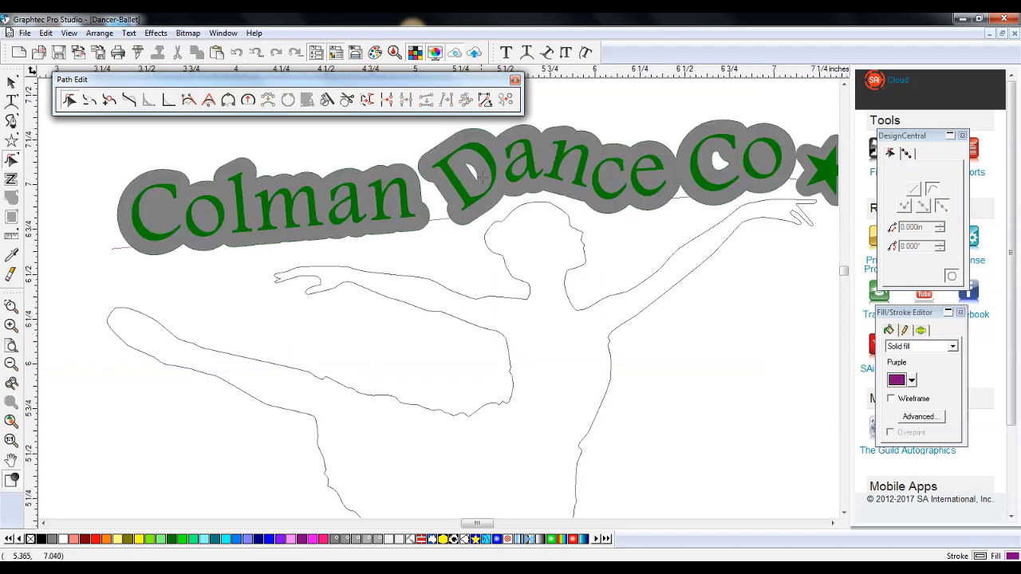
{"action": "left_click", "coordinate": [480, 178]}
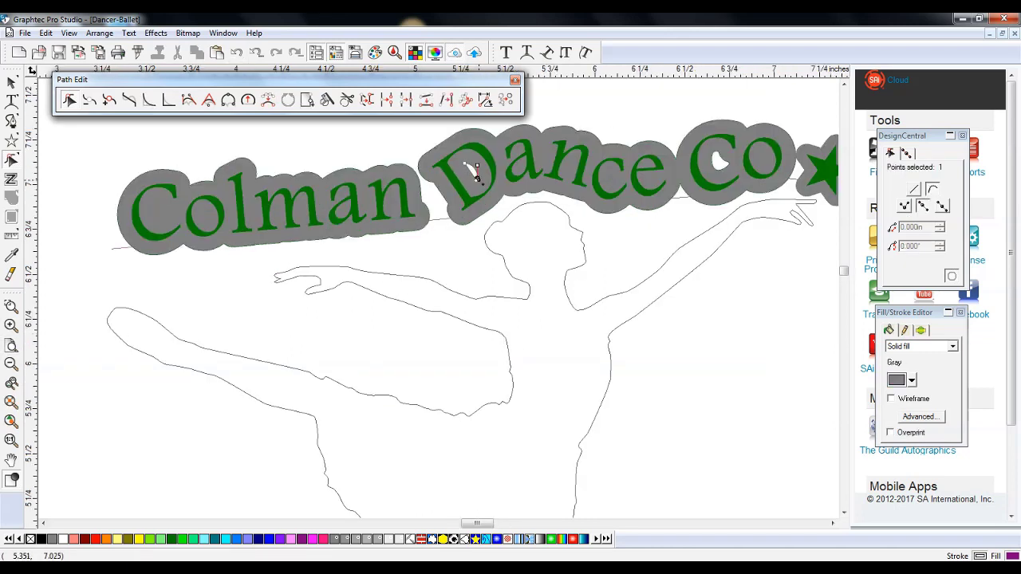
{"action": "left_click", "coordinate": [541, 201]}
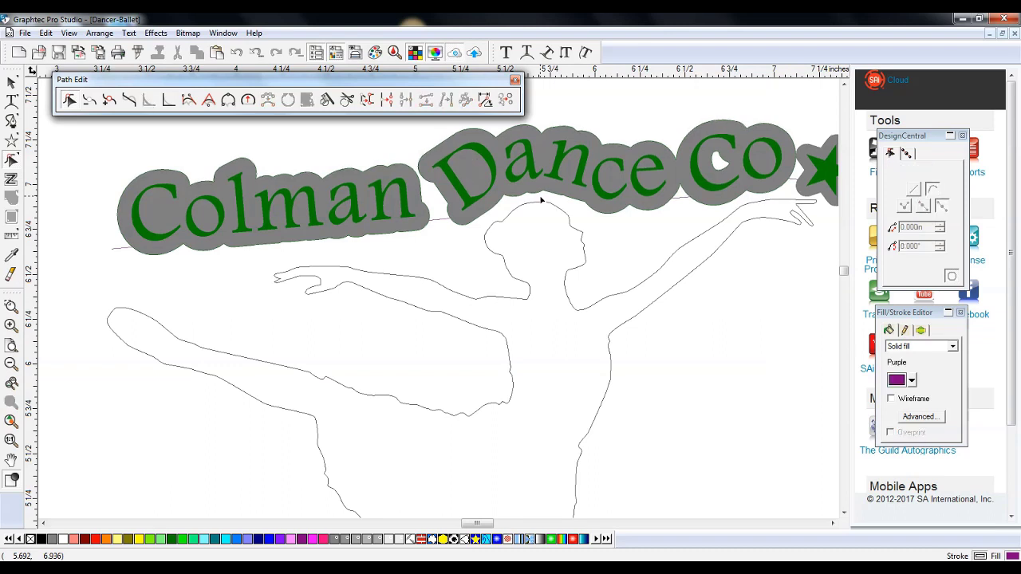
Delete the hole in the gray outline inside the "C" of "Co"
{"action": "left_click", "coordinate": [721, 170]}
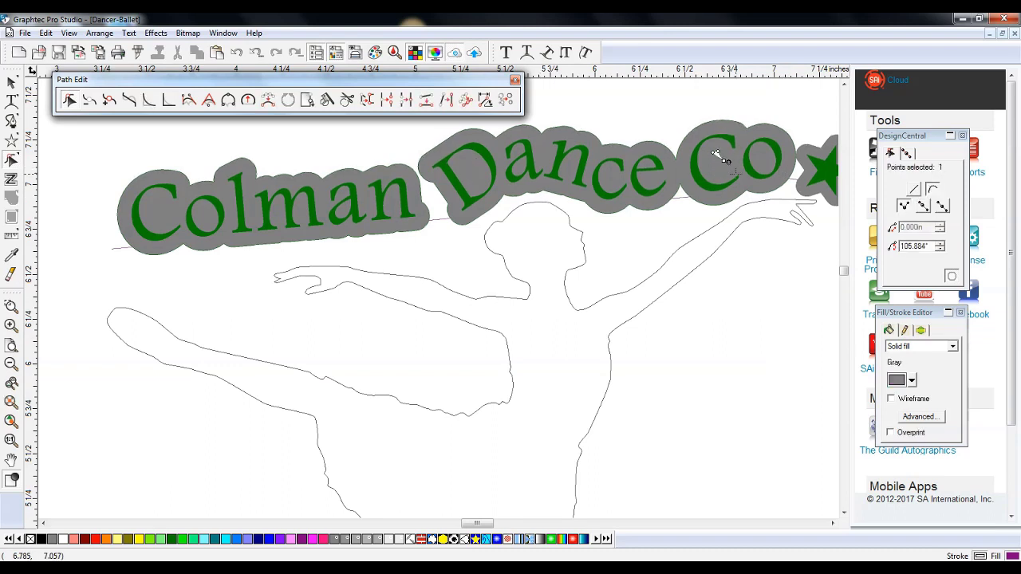
{"action": "left_click_drag", "start_coordinate": [716, 153], "coordinate": [715, 154]}
{"action": "key", "text": "ctrl+z"}
{"action": "left_click", "coordinate": [716, 156]}
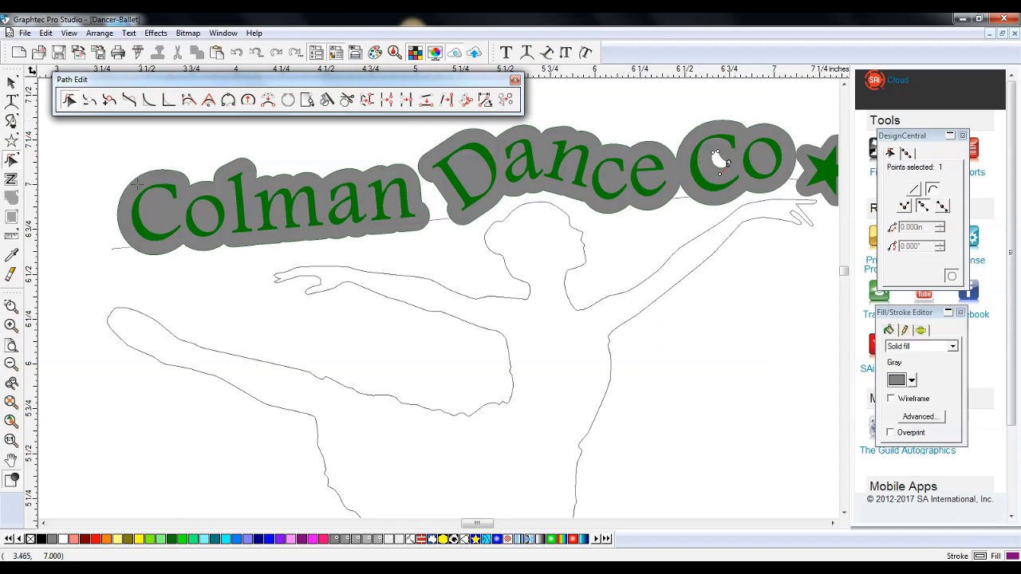
{"action": "left_click", "coordinate": [88, 102]}
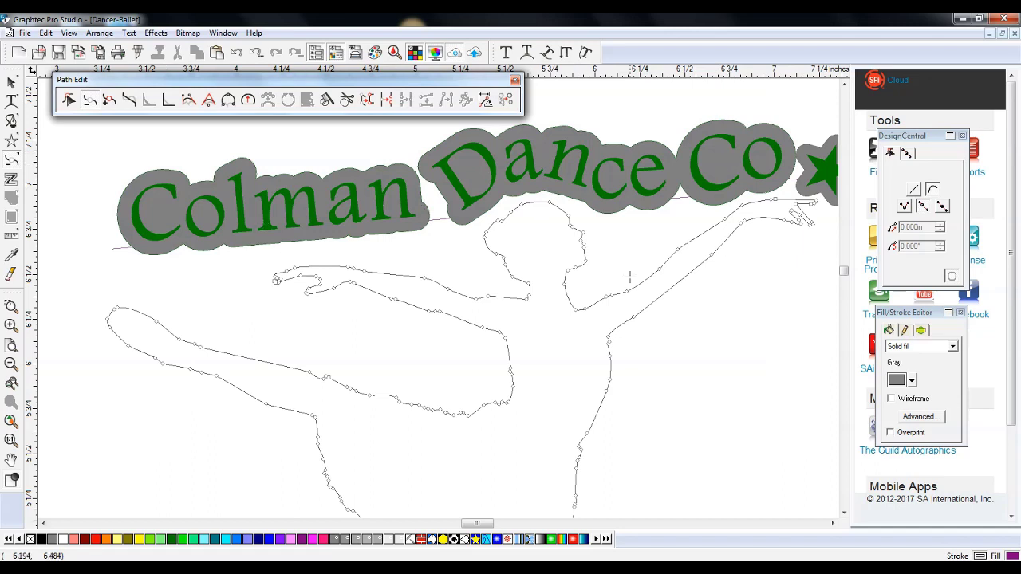
Close the Path Edit toolbar and review the whole logo, checking the path line under "Colman Dance Co" with the Select tool
{"action": "left_click", "coordinate": [11, 364]}
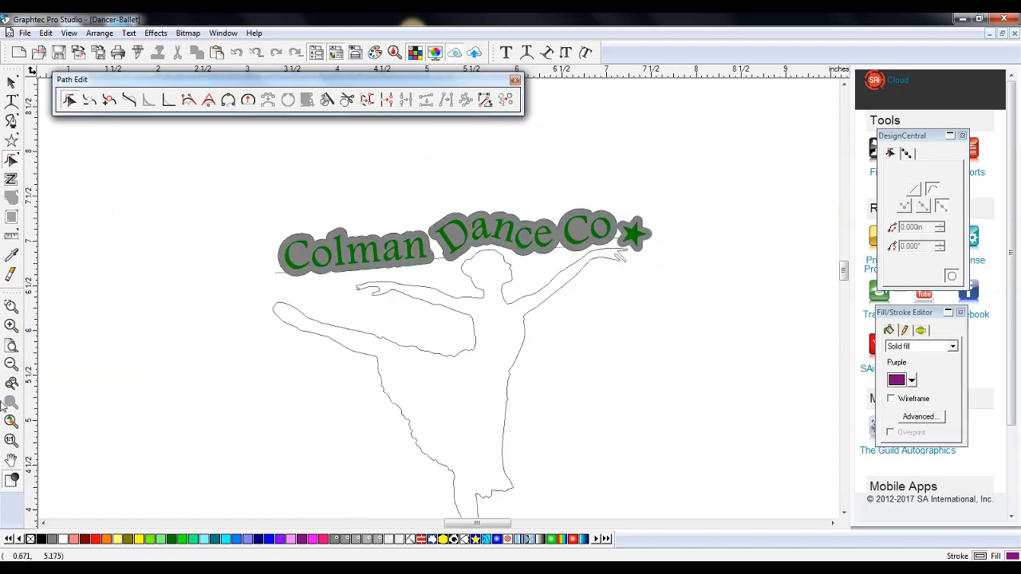
{"action": "left_click", "coordinate": [515, 81]}
{"action": "left_click", "coordinate": [12, 82]}
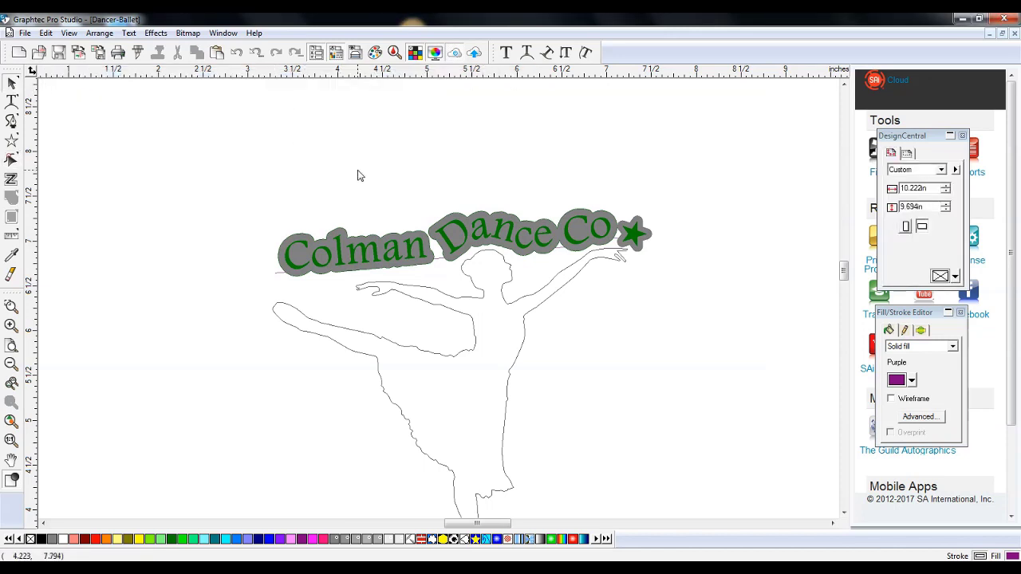
{"action": "scroll", "coordinate": [361, 177], "scroll_direction": "down", "scroll_amount": 2}
{"action": "scroll", "coordinate": [361, 177], "scroll_direction": "down", "scroll_amount": 2}
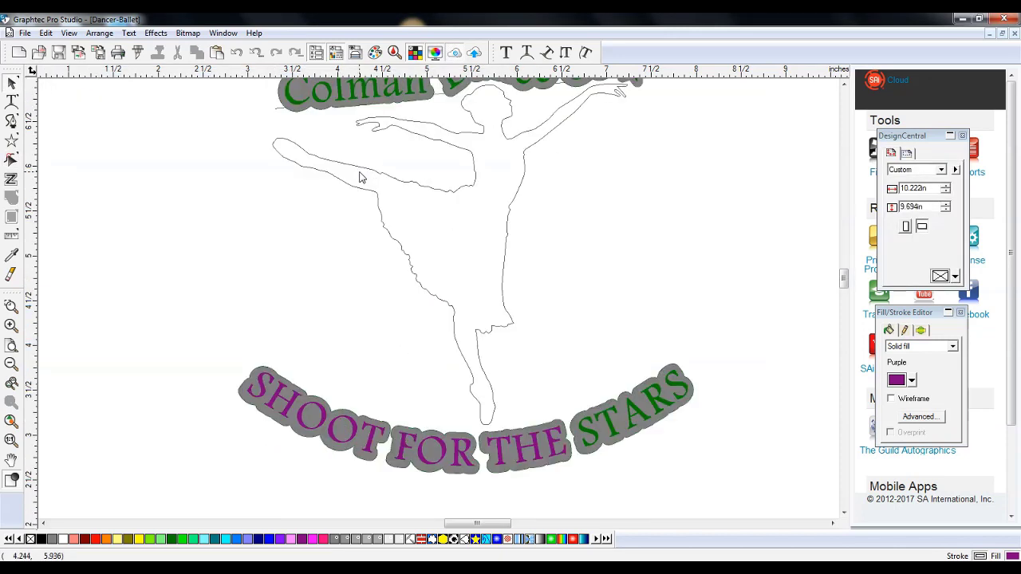
{"action": "scroll", "coordinate": [360, 177], "scroll_direction": "up", "scroll_amount": 2}
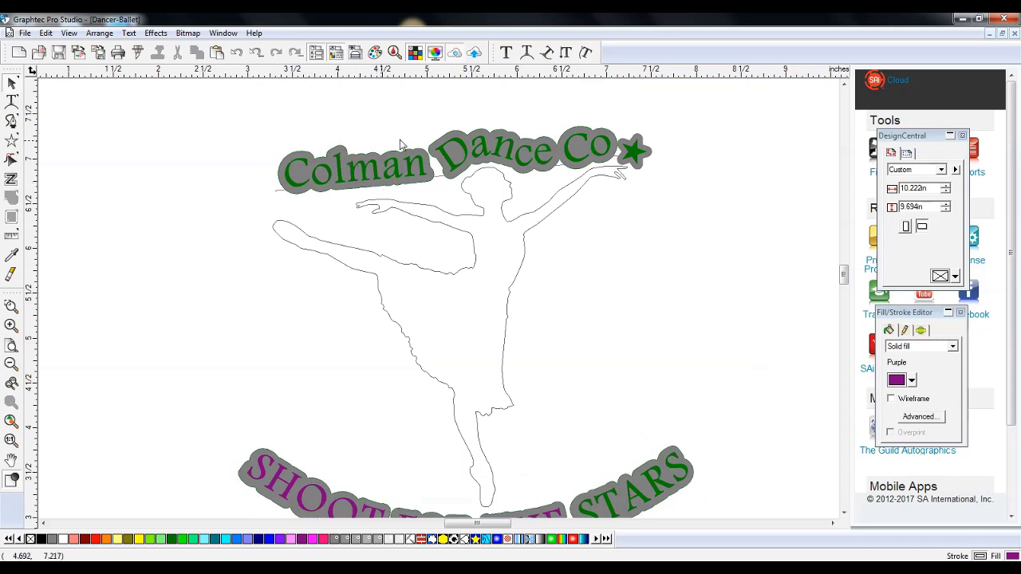
{"action": "left_click", "coordinate": [11, 365]}
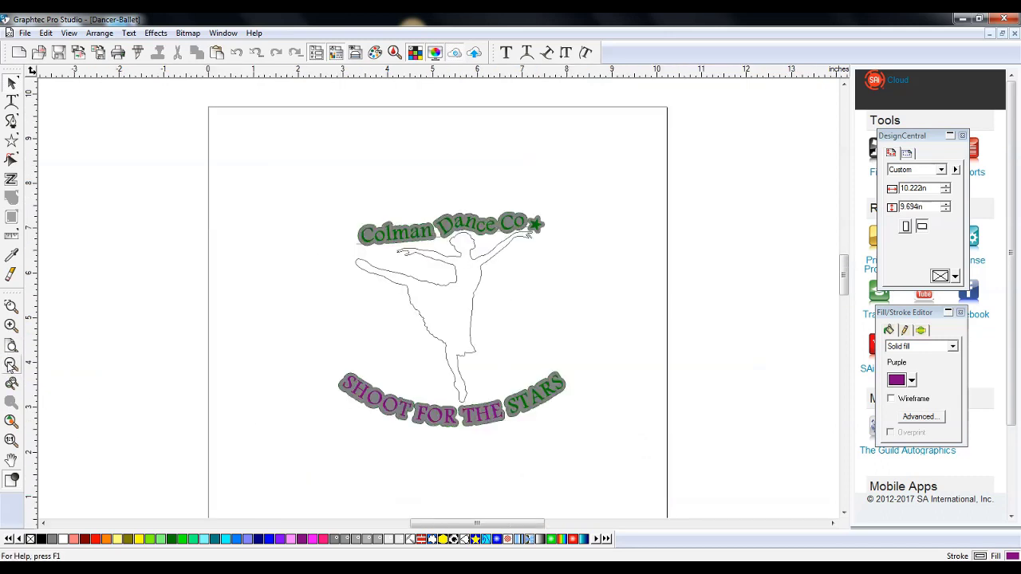
{"action": "left_click", "coordinate": [360, 247]}
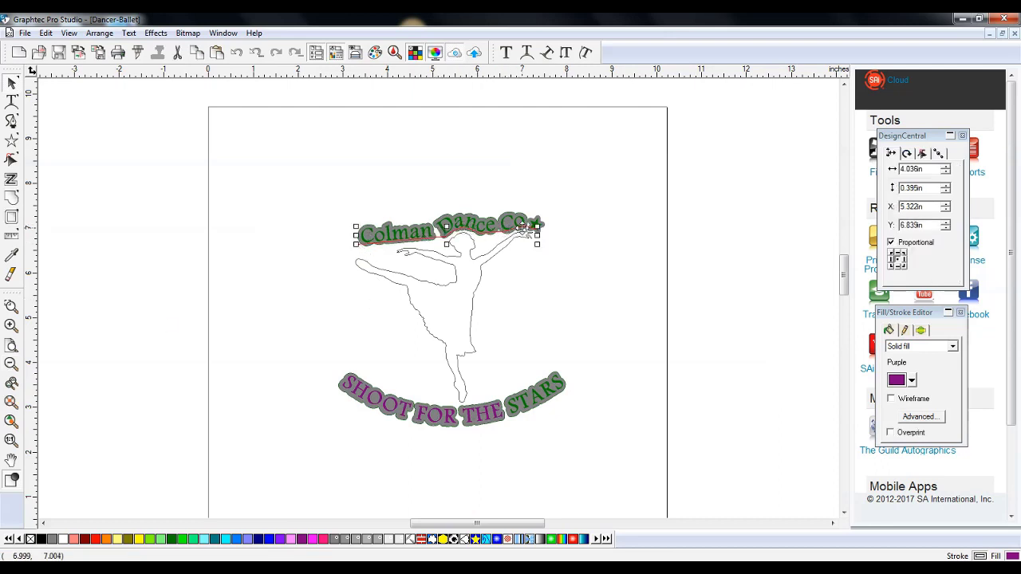
{"action": "left_click", "coordinate": [576, 293]}
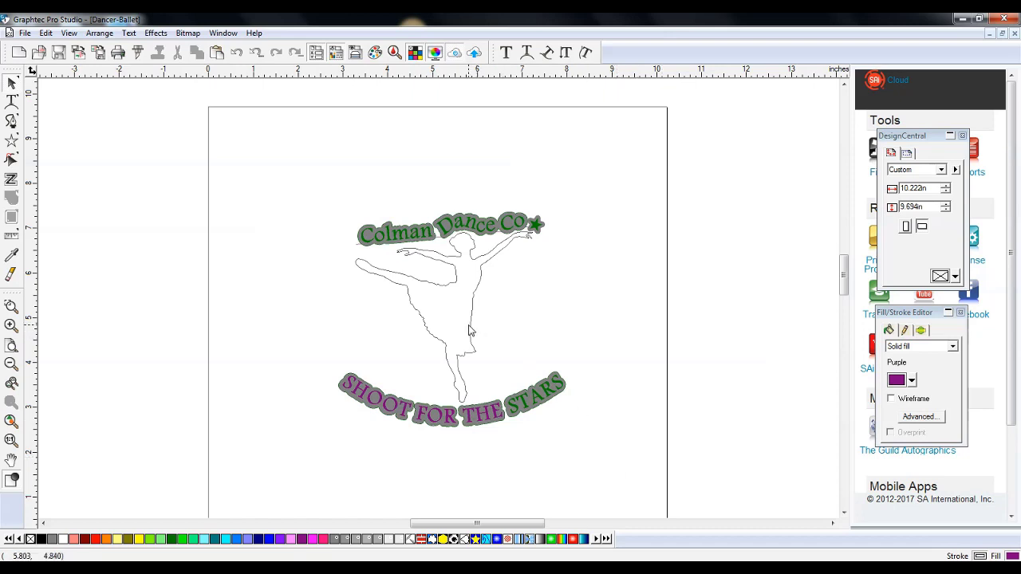
Set the ballet dancer's solid fill color to White and the page's substrate color to Black
{"action": "left_click", "coordinate": [482, 276]}
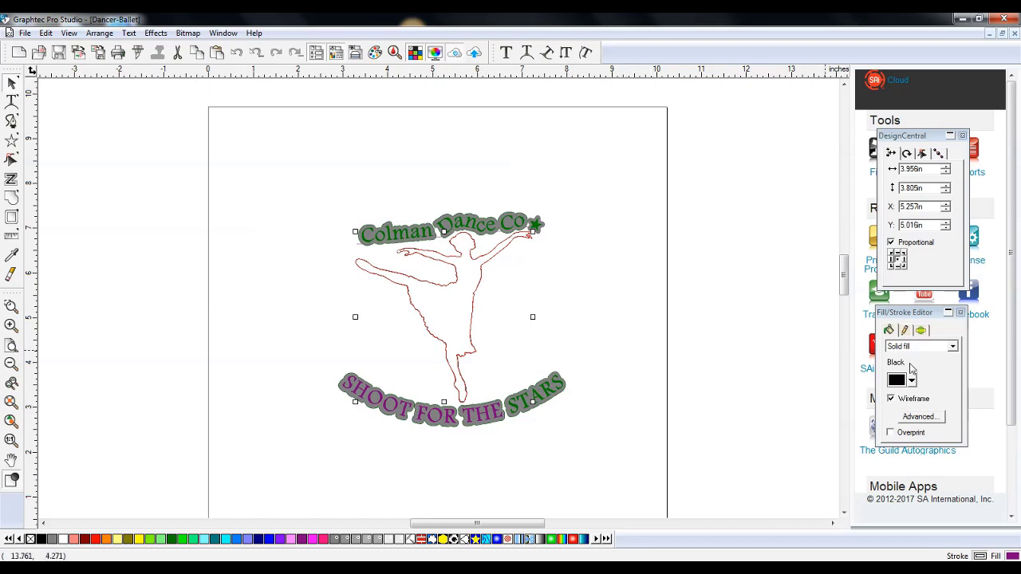
{"action": "left_click", "coordinate": [913, 346]}
{"action": "left_click", "coordinate": [893, 340]}
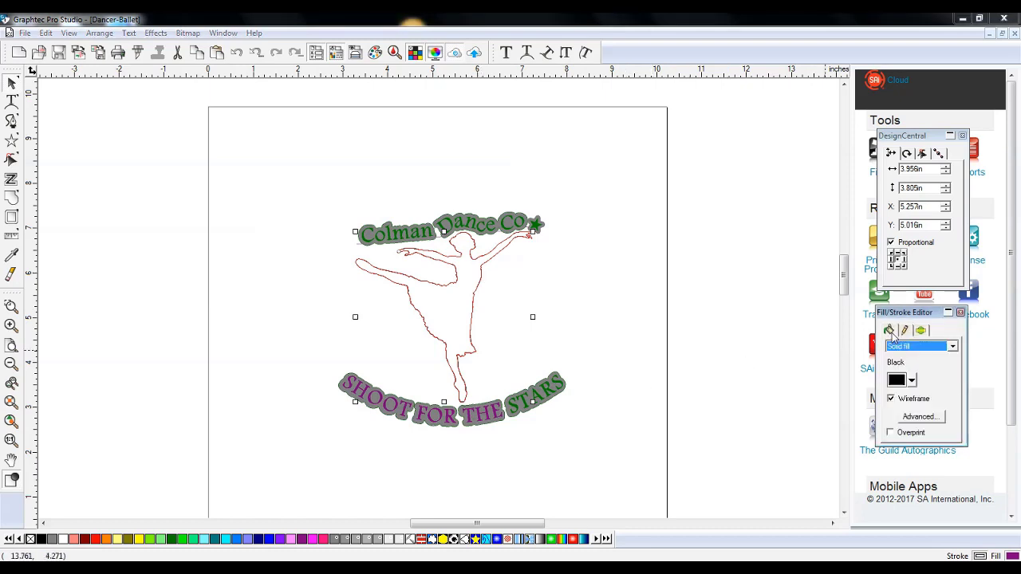
{"action": "left_click", "coordinate": [912, 380]}
{"action": "left_click", "coordinate": [923, 430]}
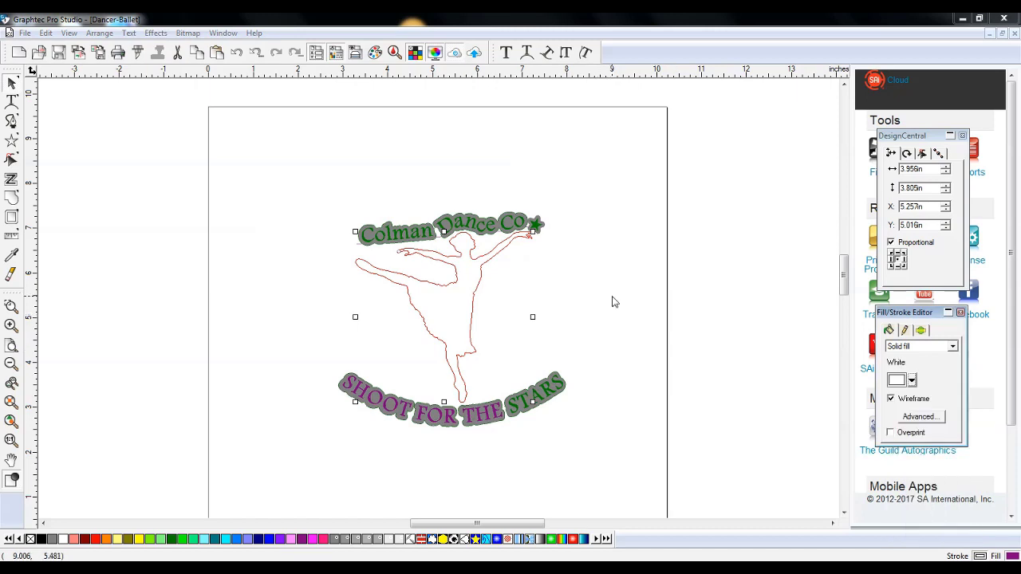
{"action": "key", "text": "Delete"}
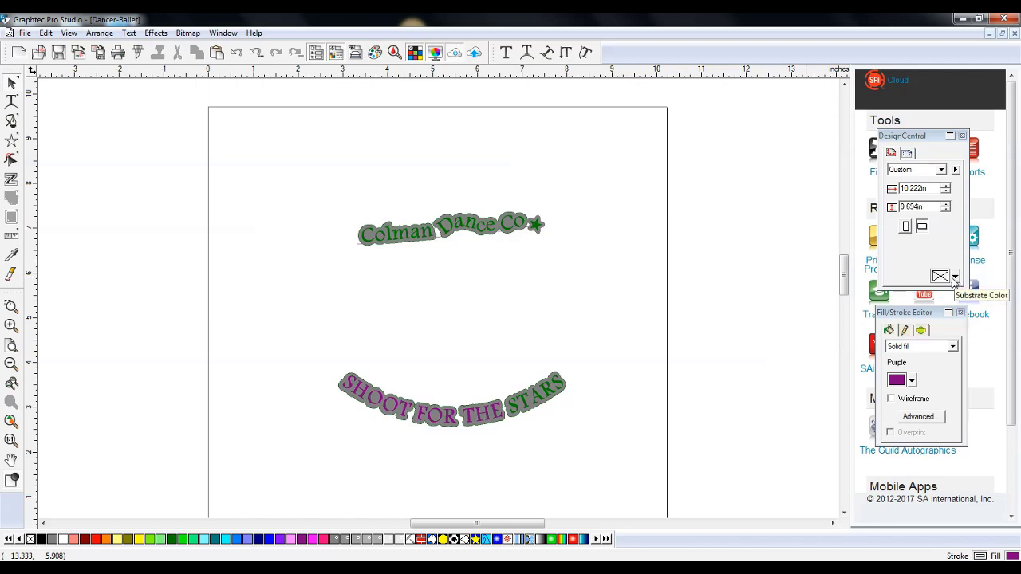
{"action": "left_click", "coordinate": [955, 278]}
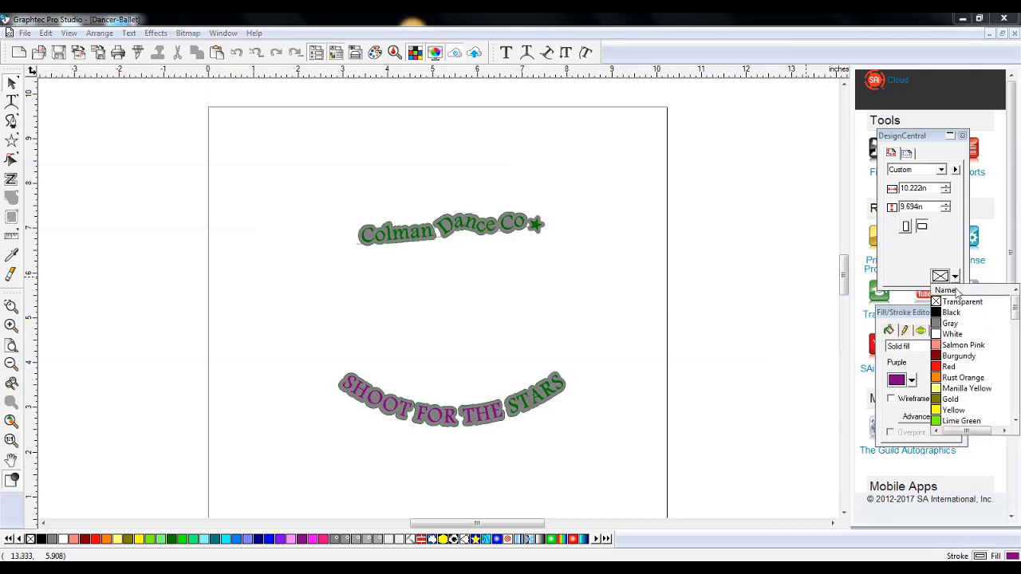
{"action": "left_click", "coordinate": [952, 313]}
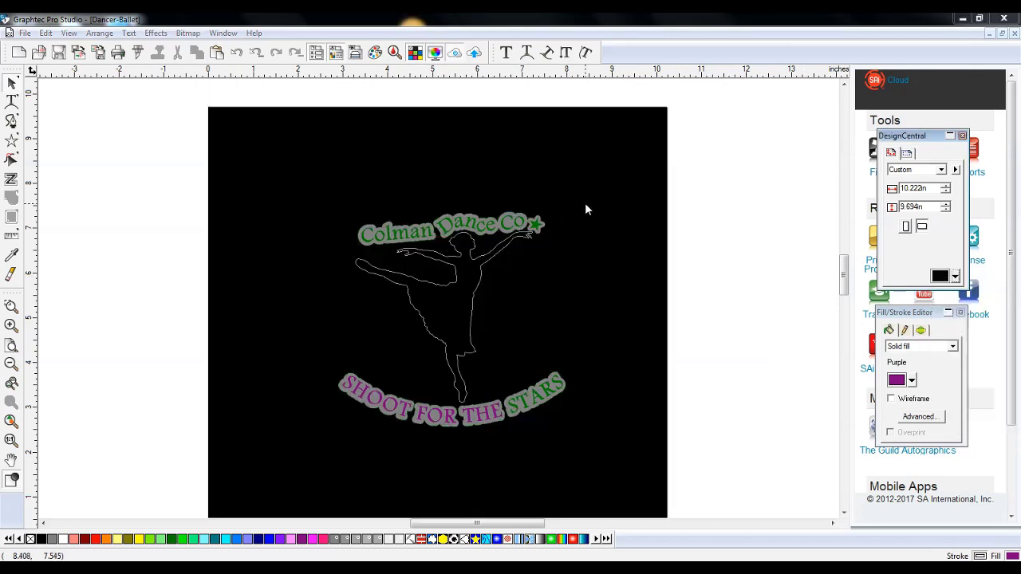
Set the fill color of the words "SHOOT FOR THE" in the arc text to White
{"action": "left_click", "coordinate": [496, 417]}
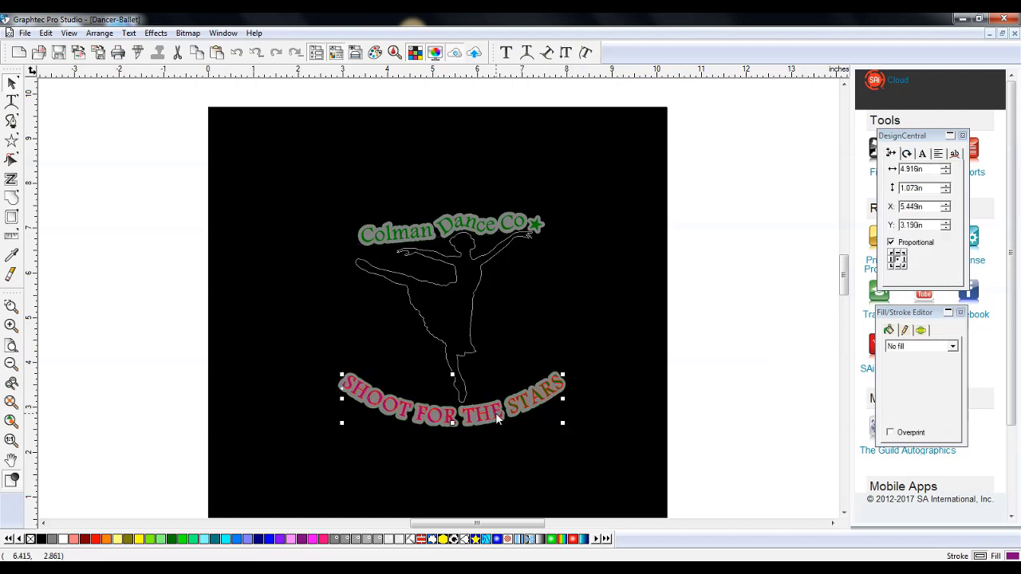
{"action": "left_click", "coordinate": [12, 102]}
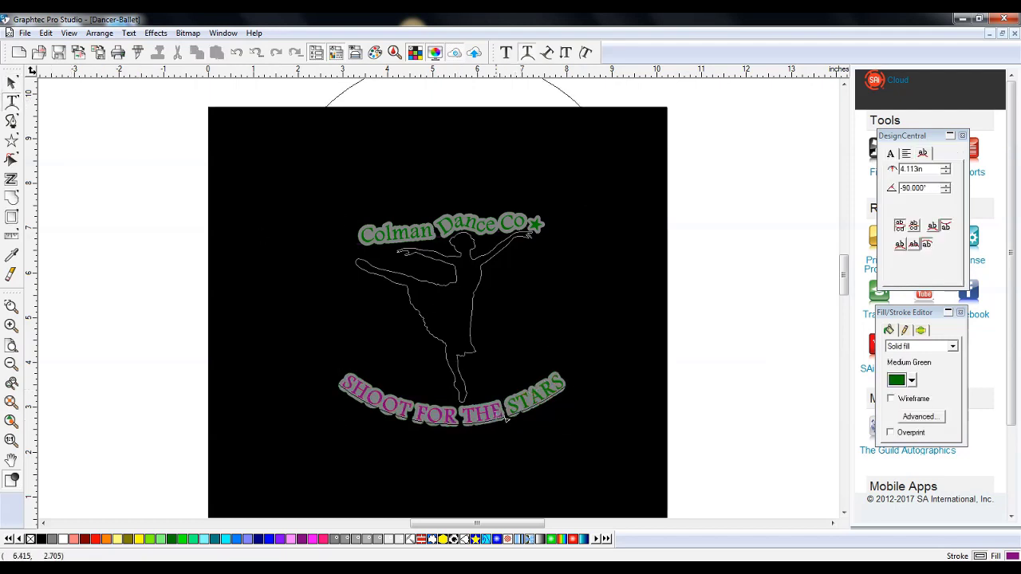
{"action": "left_click_drag", "start_coordinate": [501, 416], "coordinate": [349, 384]}
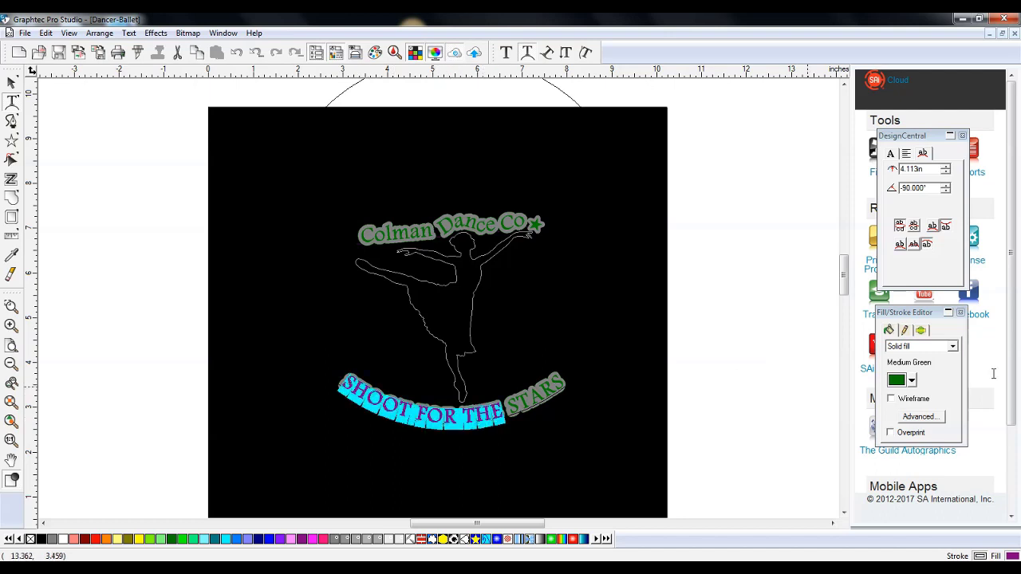
{"action": "left_click", "coordinate": [912, 381]}
{"action": "left_click", "coordinate": [924, 432]}
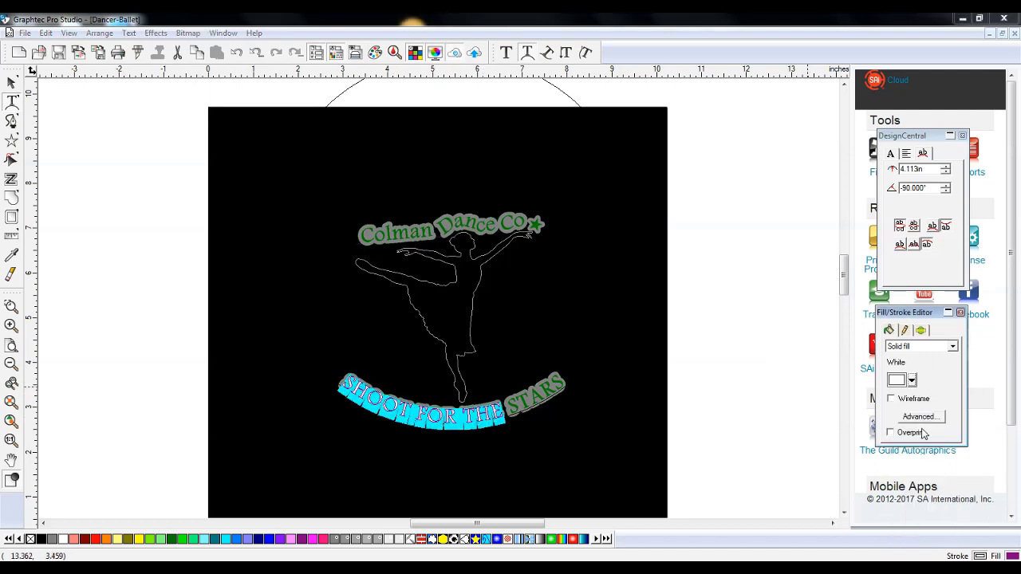
{"action": "left_click", "coordinate": [534, 273]}
{"action": "key", "text": "Escape"}
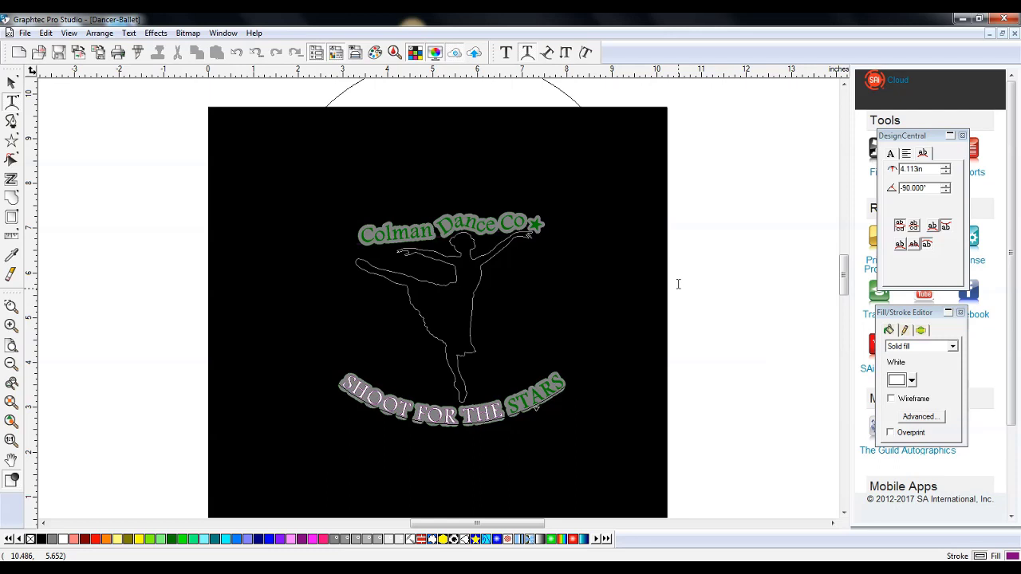
Set the stroke color of the words "SHOOT FOR THE" in the arc text to White
{"action": "left_click", "coordinate": [499, 471]}
{"action": "left_click", "coordinate": [501, 415]}
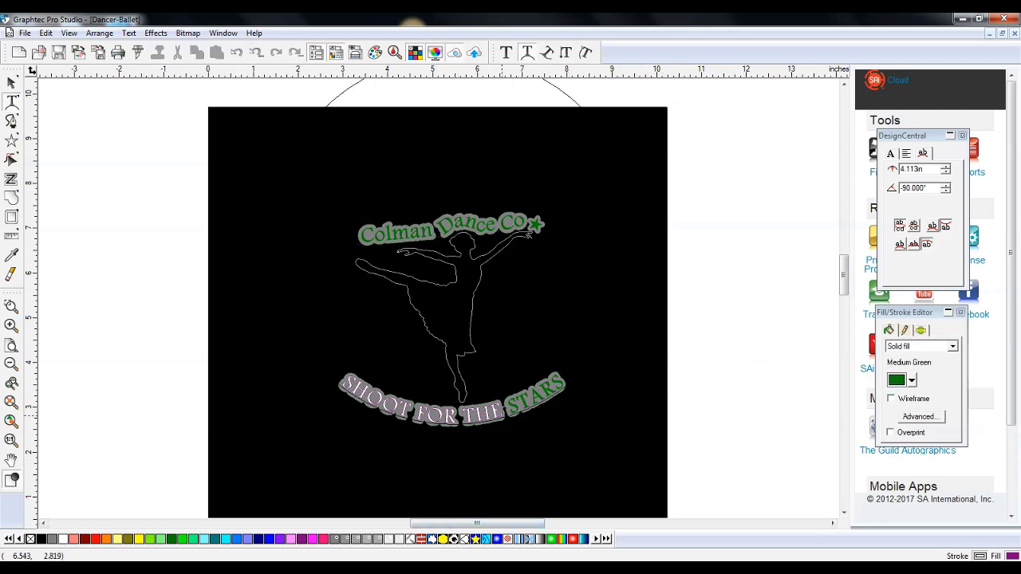
{"action": "left_click_drag", "start_coordinate": [503, 420], "coordinate": [338, 382]}
{"action": "left_click", "coordinate": [920, 330]}
{"action": "left_click", "coordinate": [911, 394]}
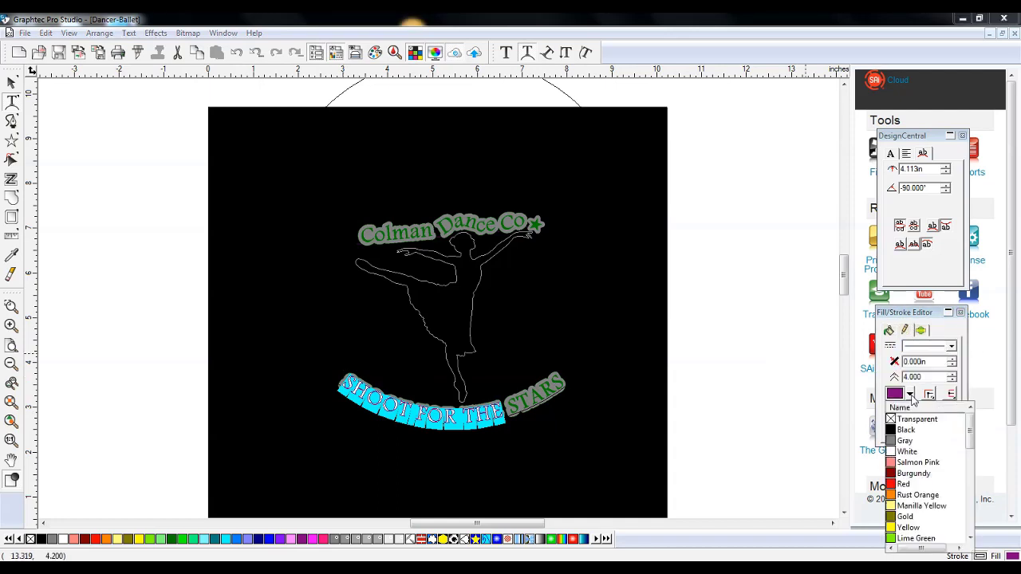
{"action": "left_click", "coordinate": [913, 454]}
{"action": "left_click", "coordinate": [551, 479]}
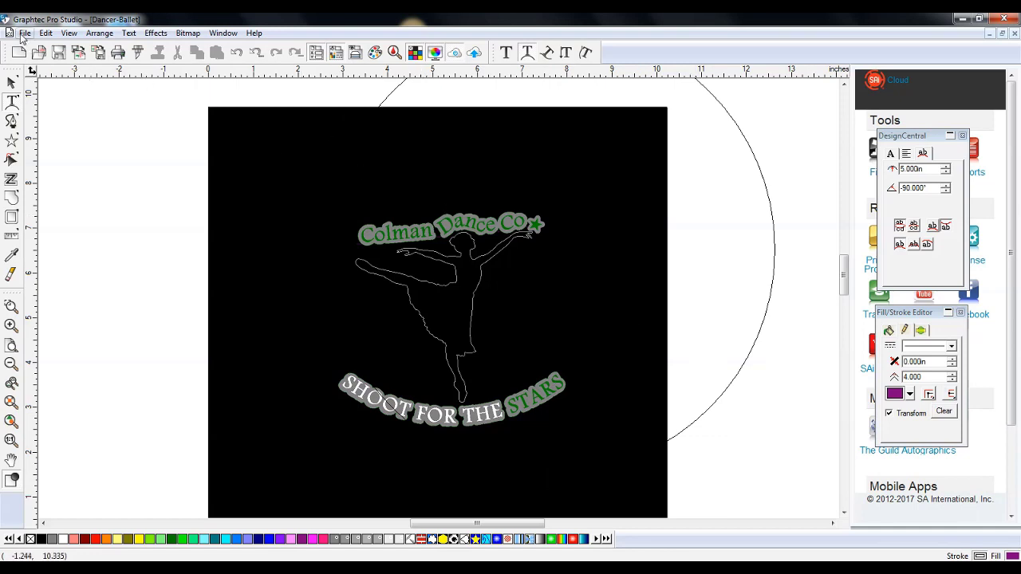
Open the Cut/Plot setup for the logo, minimize Production Manager and show the driver options for the drawing colors
{"action": "left_click", "coordinate": [135, 54]}
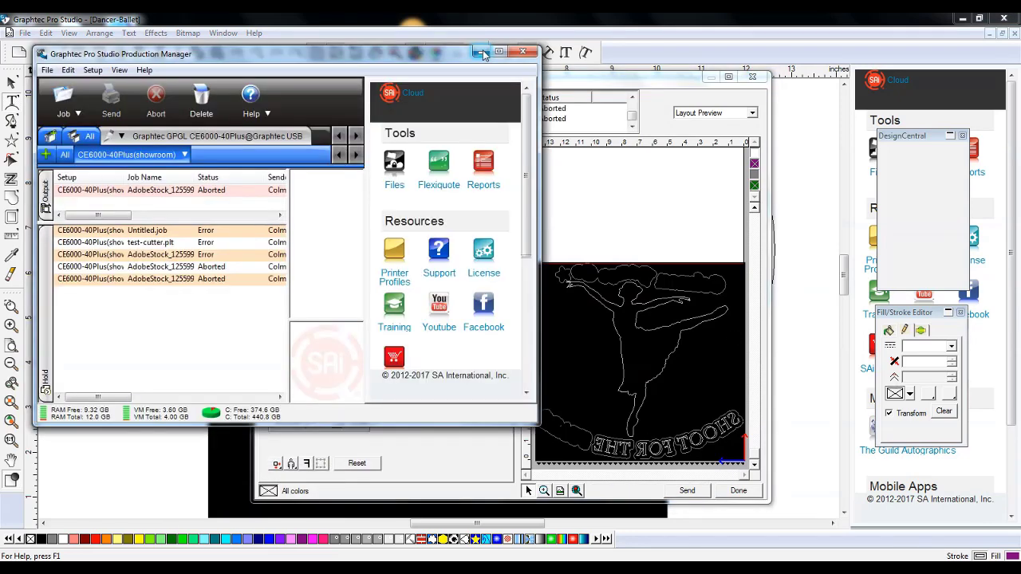
{"action": "left_click", "coordinate": [482, 53]}
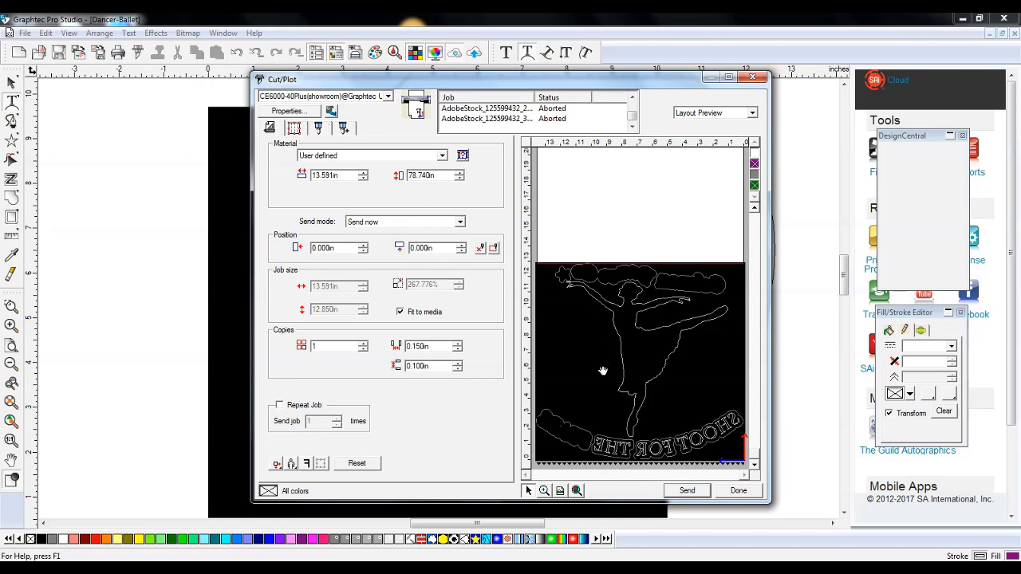
{"action": "left_click", "coordinate": [317, 130]}
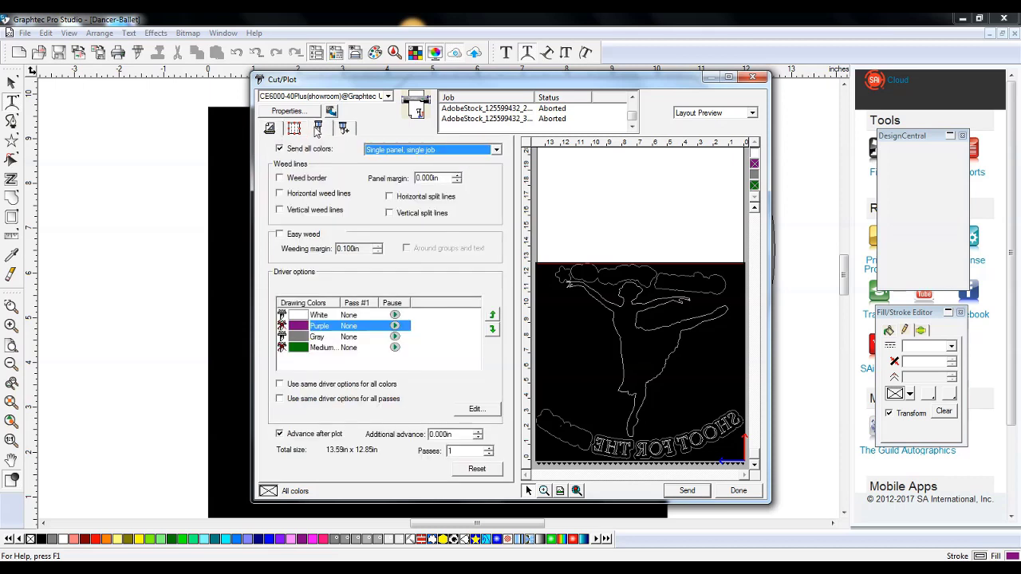
Enable the Purple drawing color for cutting in the driver options
{"action": "left_click", "coordinate": [355, 326]}
{"action": "left_click", "coordinate": [356, 327]}
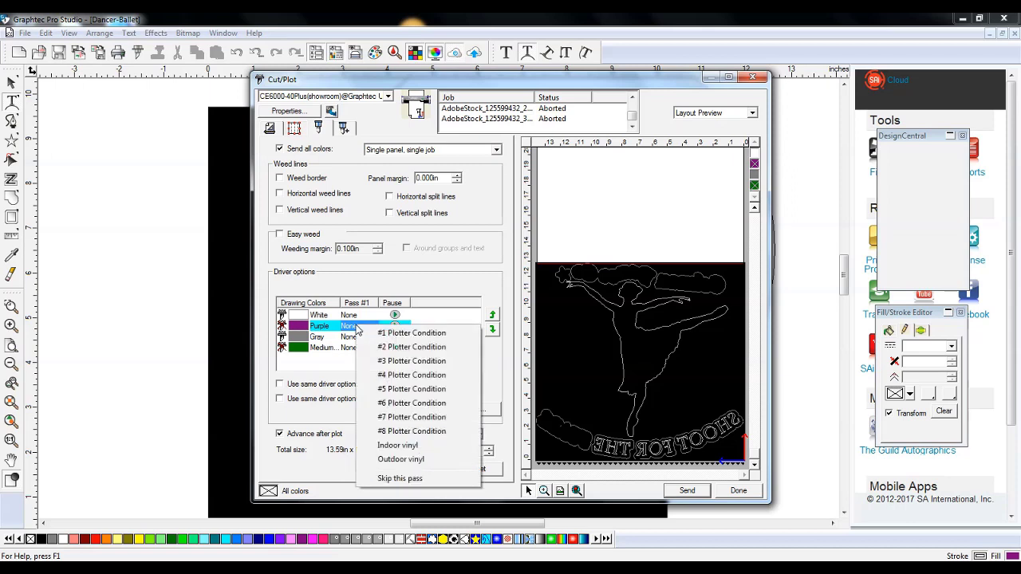
{"action": "left_click", "coordinate": [343, 327]}
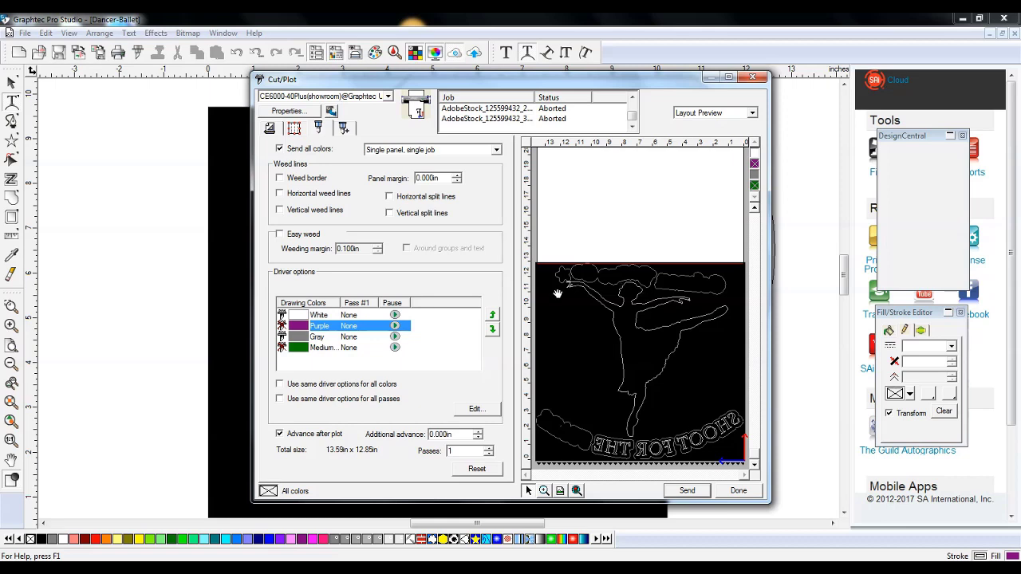
{"action": "left_click", "coordinate": [284, 328]}
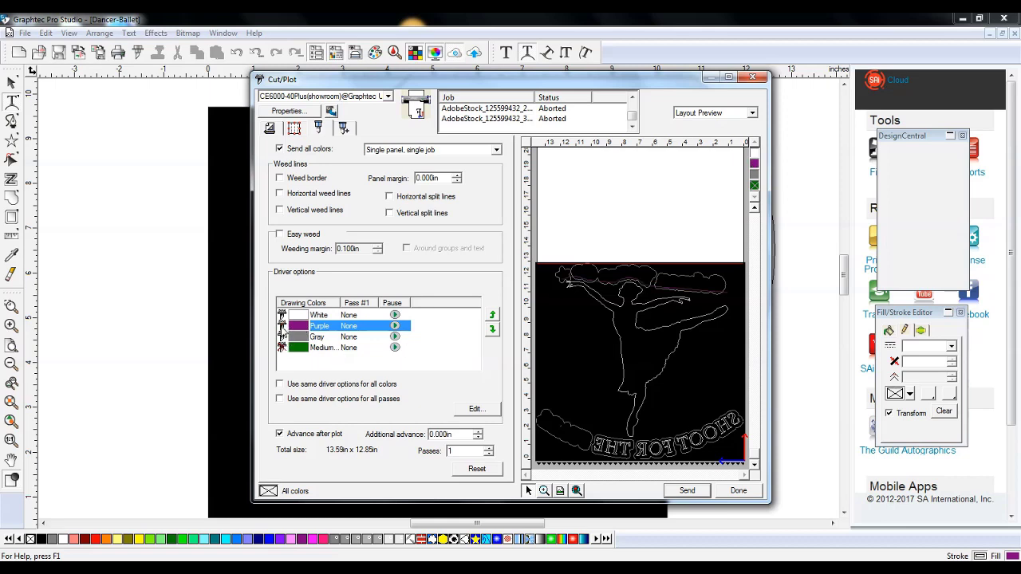